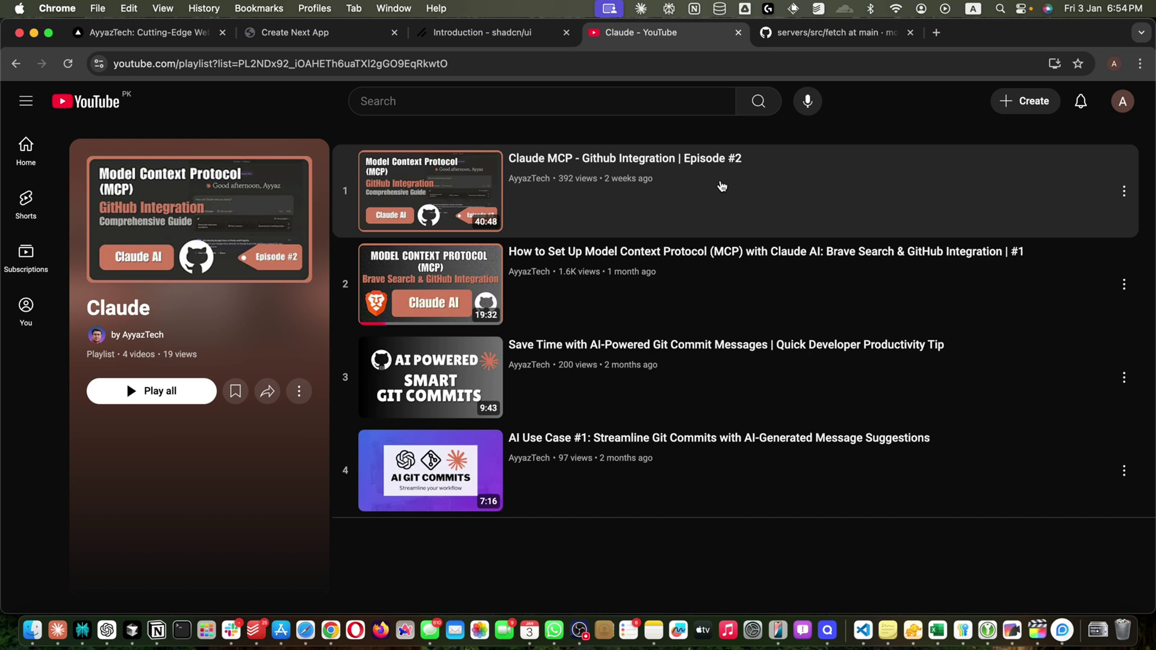
Open the Fetch server's page from the Reference Servers list of the modelcontextprotocol/servers repository on GitHub.
left_click(810, 34)
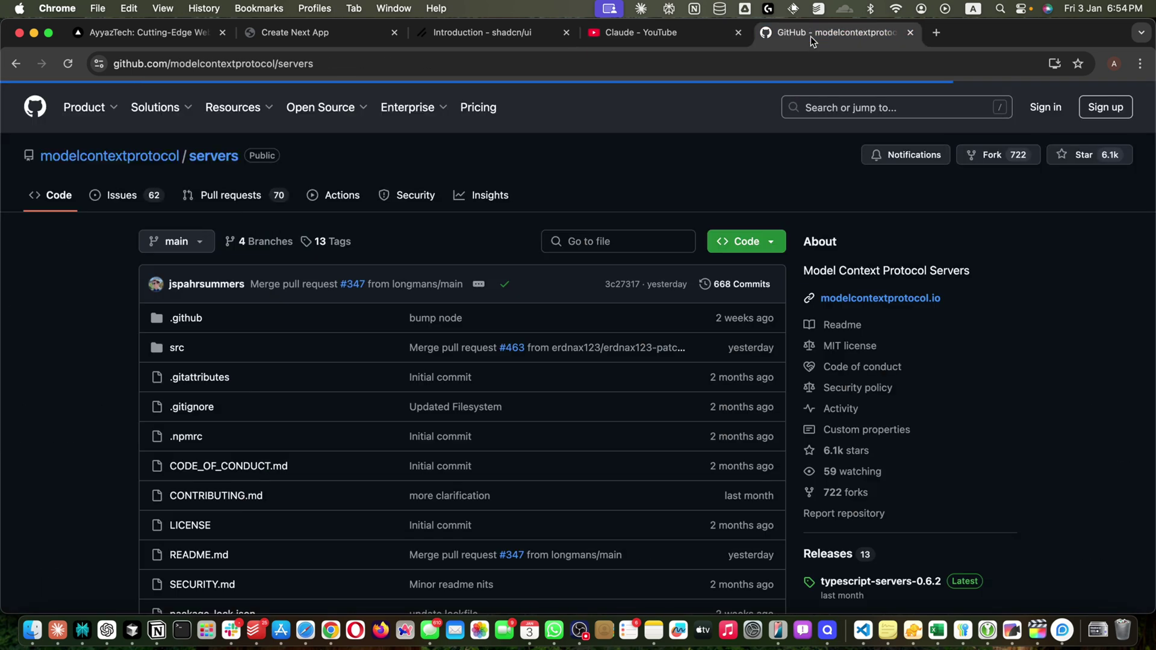
scroll(232, 291, "down", 20)
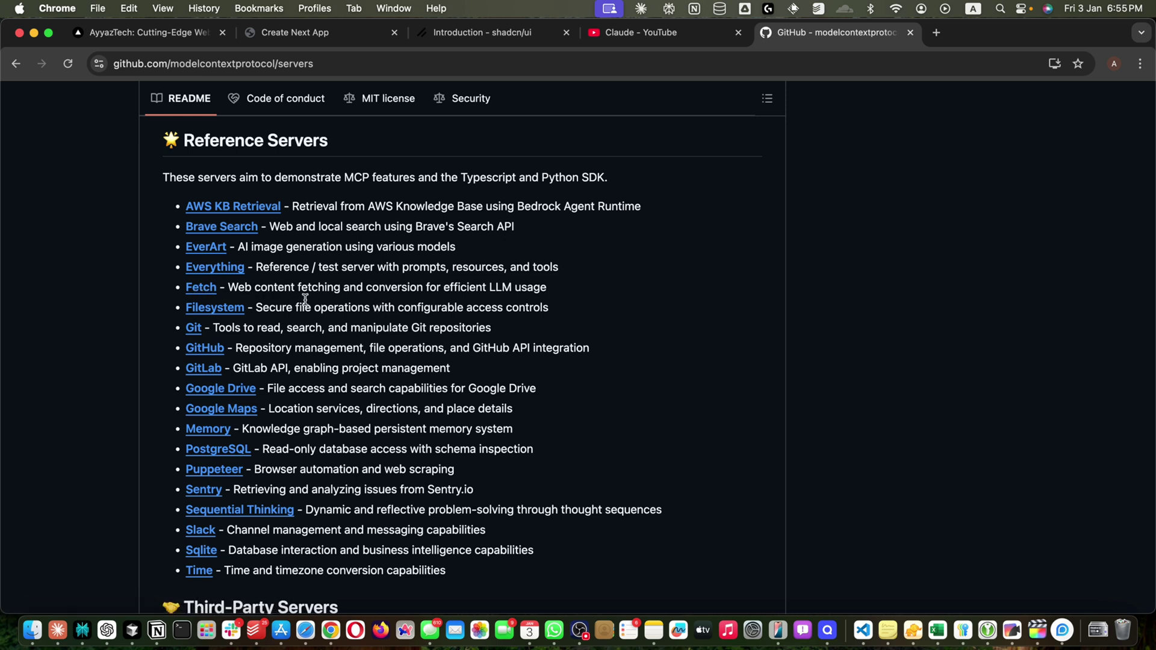
left_click(203, 289)
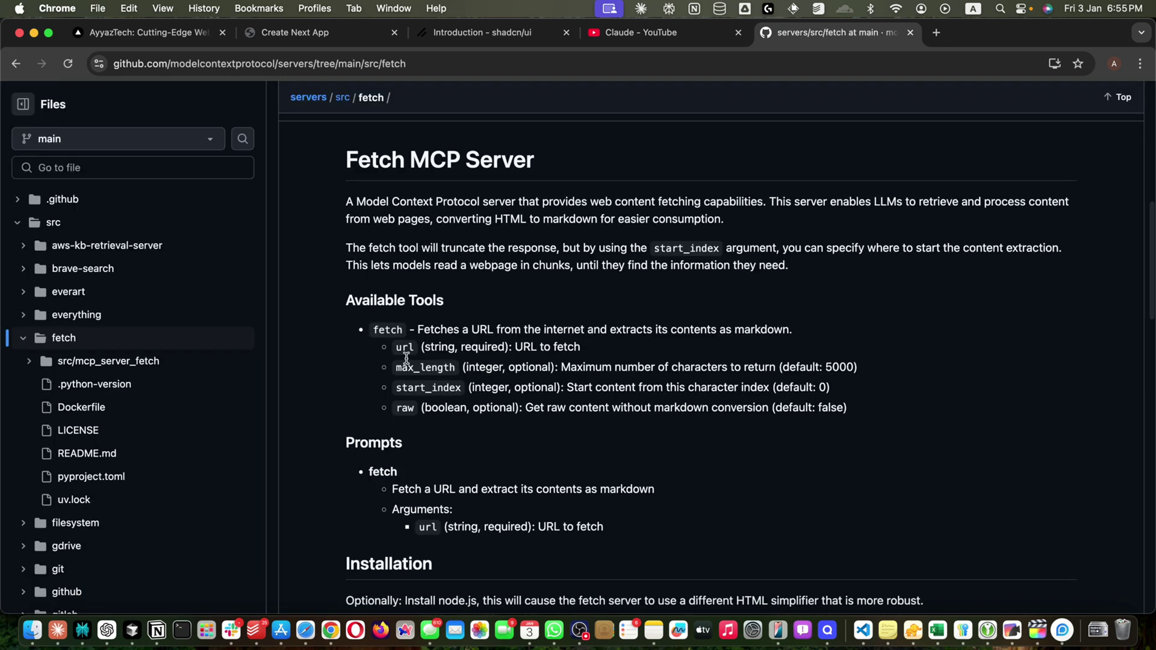
Review the Fetch MCP Server README, highlighting the default value of the max_length argument under Available Tools.
scroll(527, 308, "down", 20)
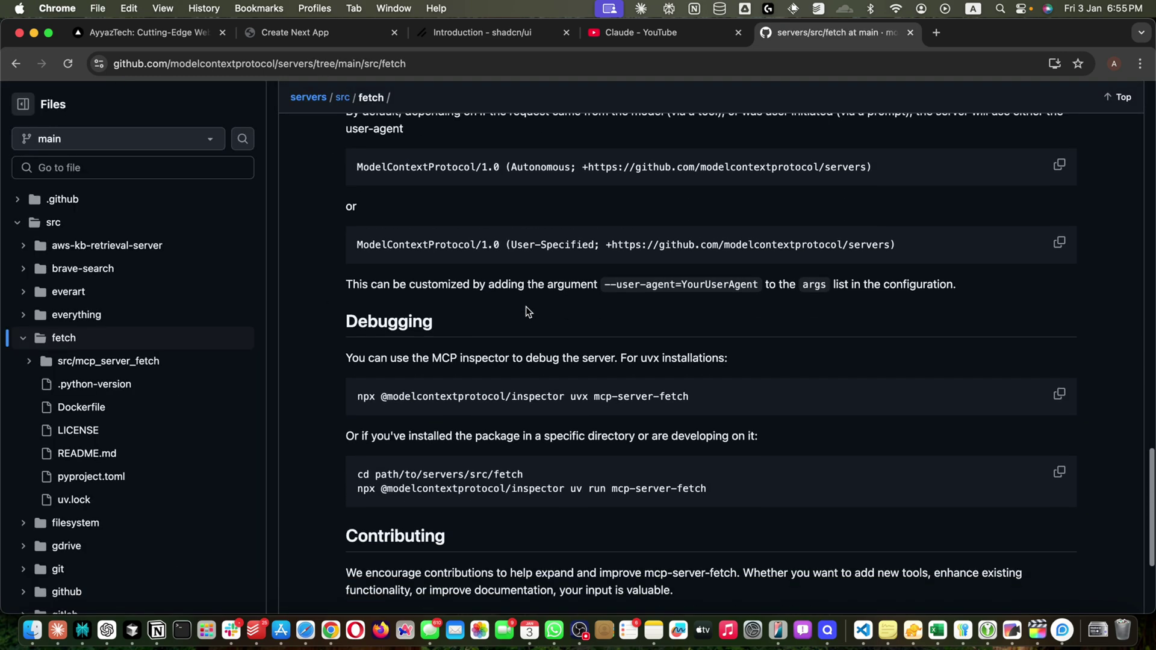
scroll(525, 306, "down", 5)
scroll(525, 306, "up", 20)
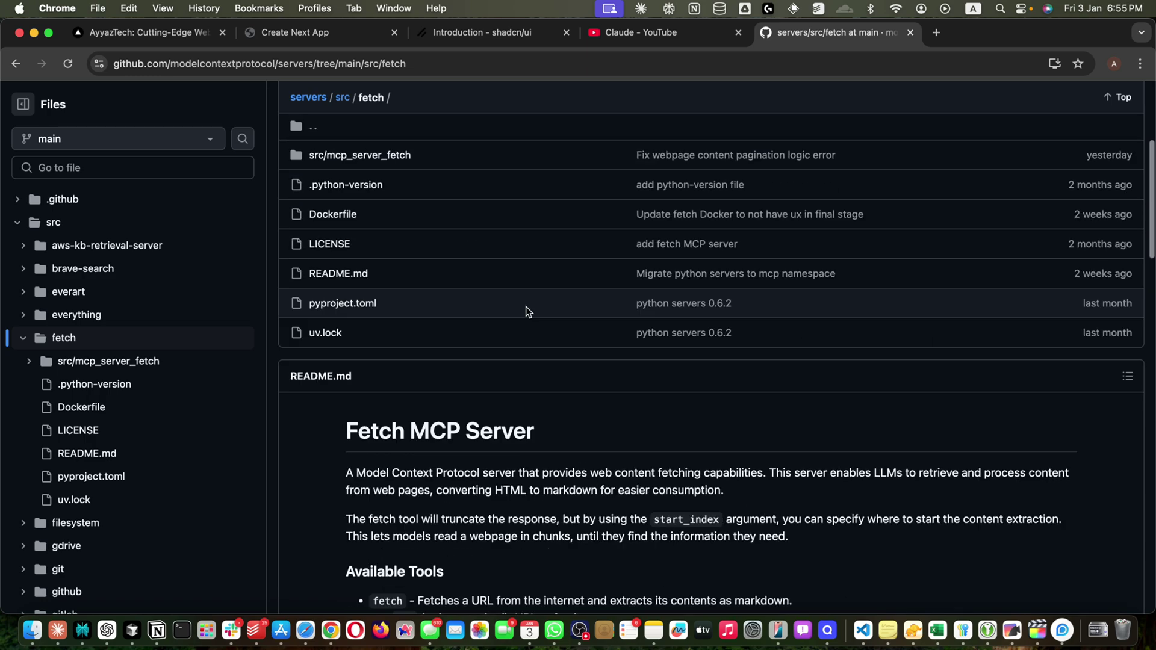
scroll(526, 305, "down", 3)
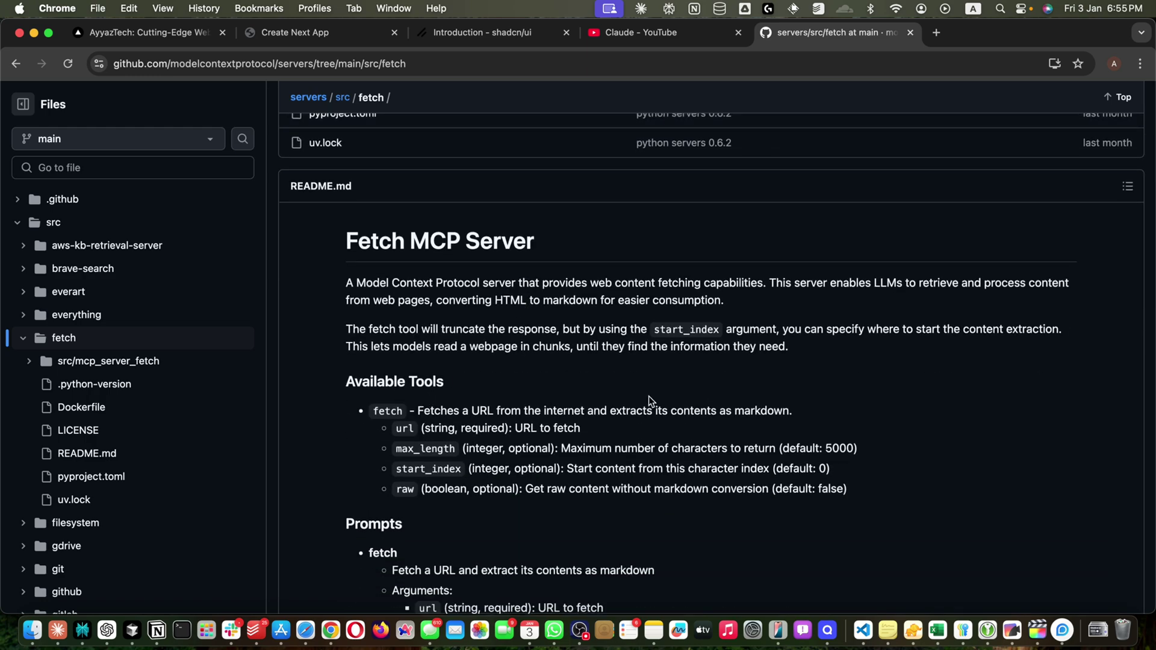
scroll(872, 353, "down", 5)
scroll(935, 359, "up", 2)
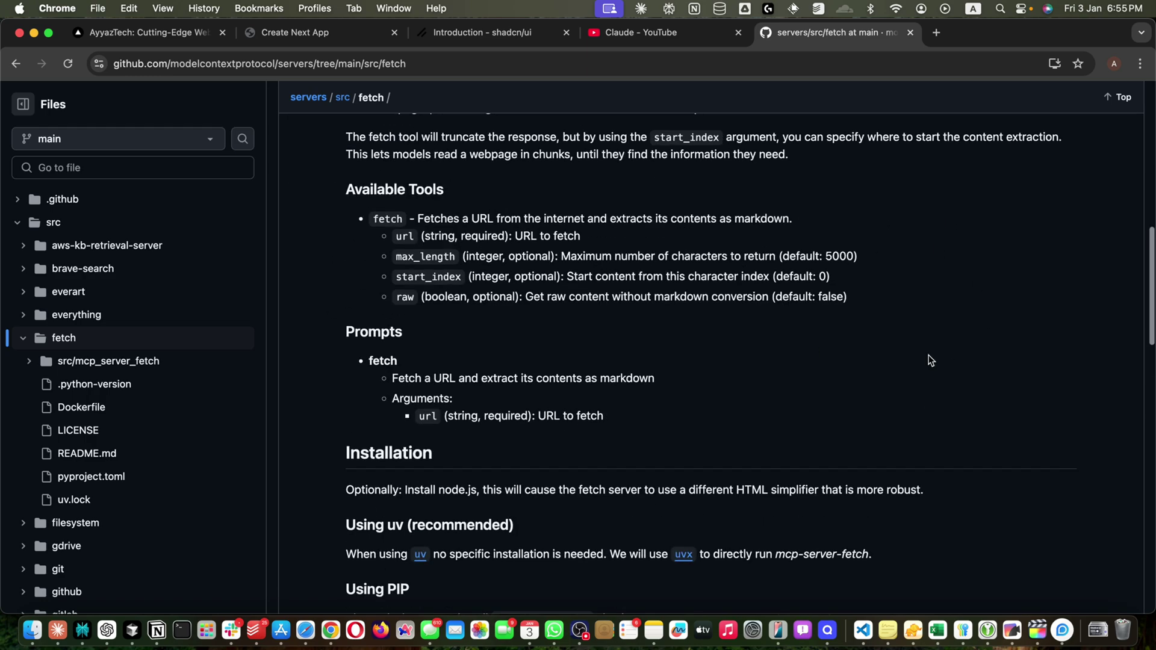
double_click(801, 256)
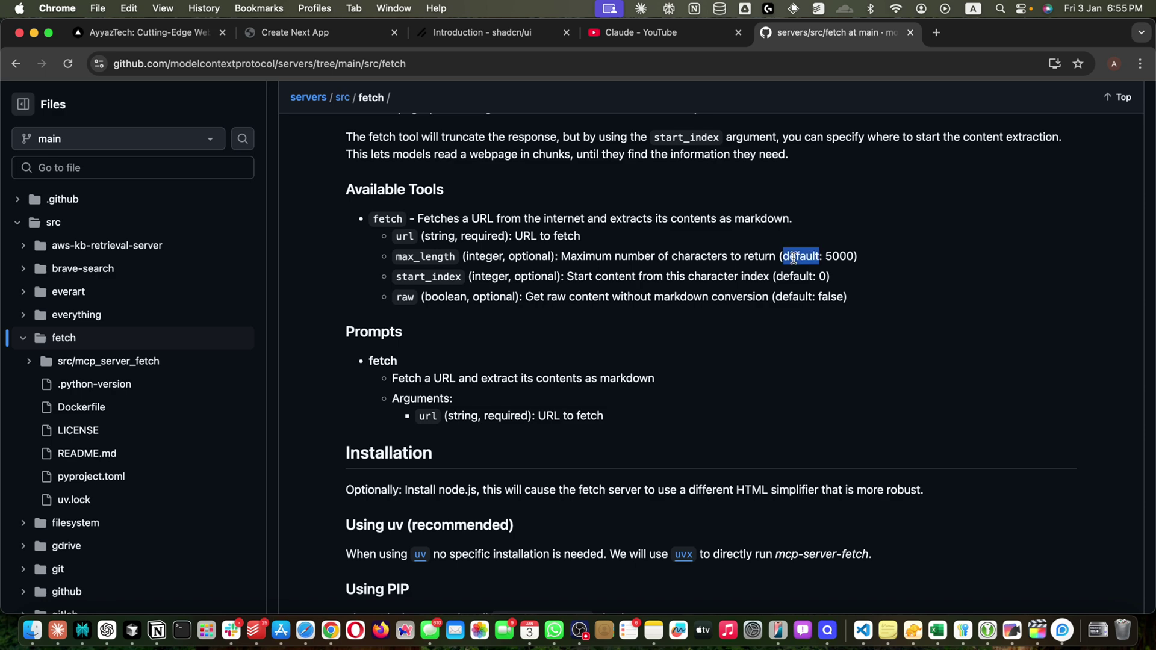
left_click(834, 255)
triple_click(834, 256)
double_click(833, 256)
scroll(771, 323, "up", 1)
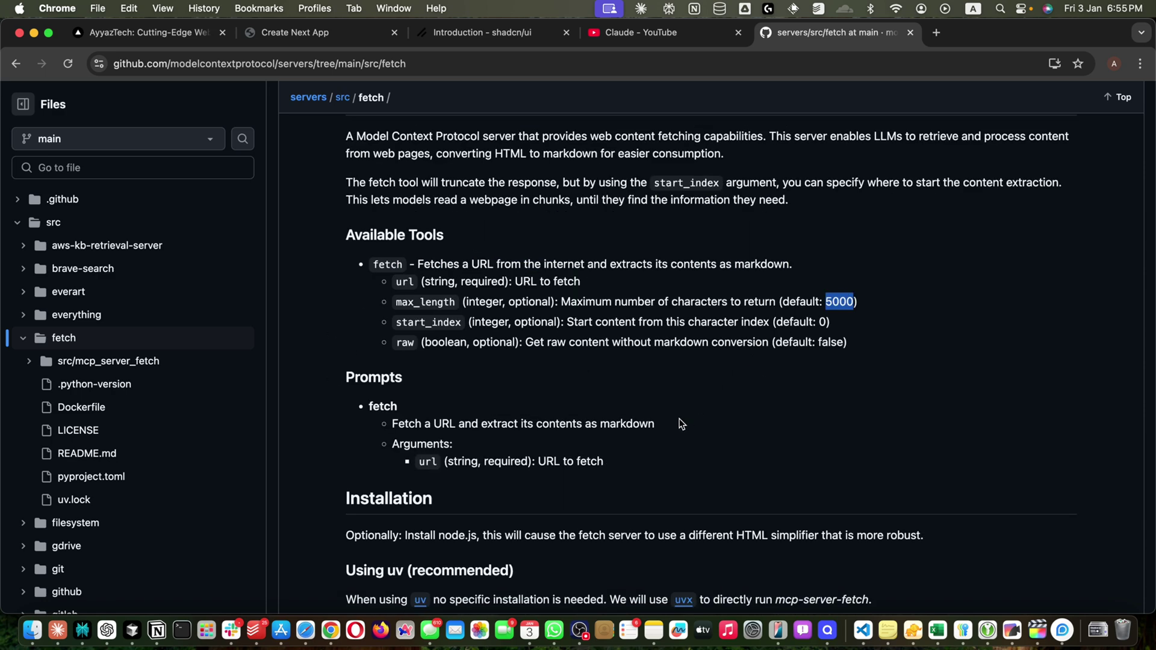
double_click(794, 306)
double_click(843, 304)
scroll(460, 414, "down", 5)
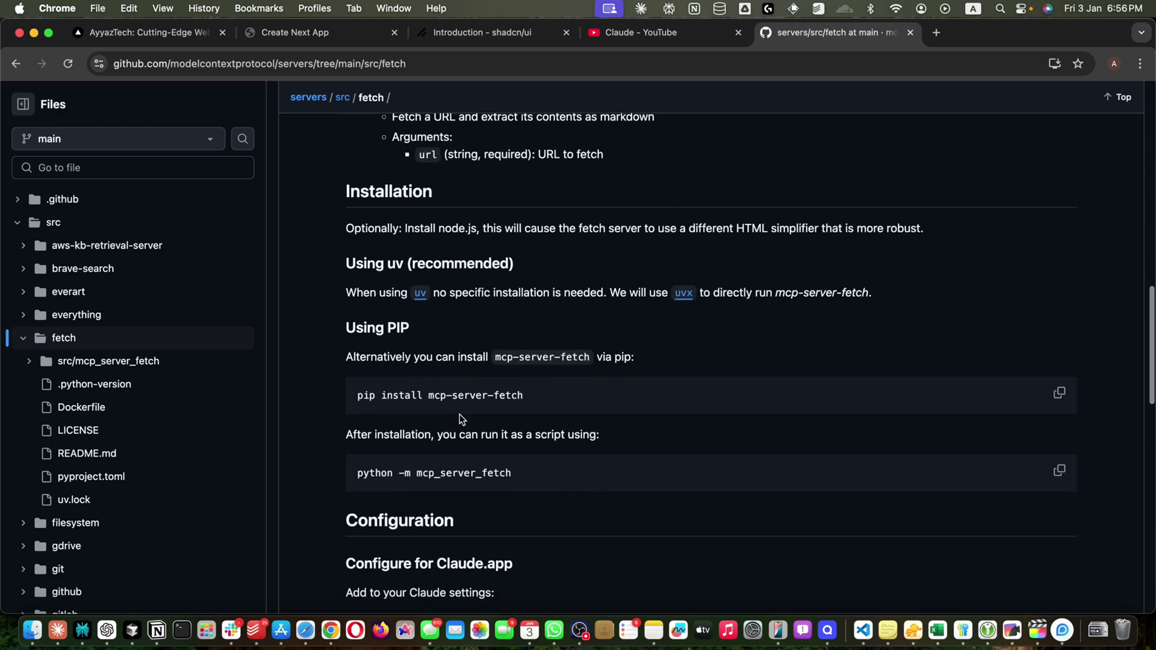
Review the README's Installation section, highlighting the optional node.js note and the uv and PIP methods.
scroll(481, 422, "down", 1)
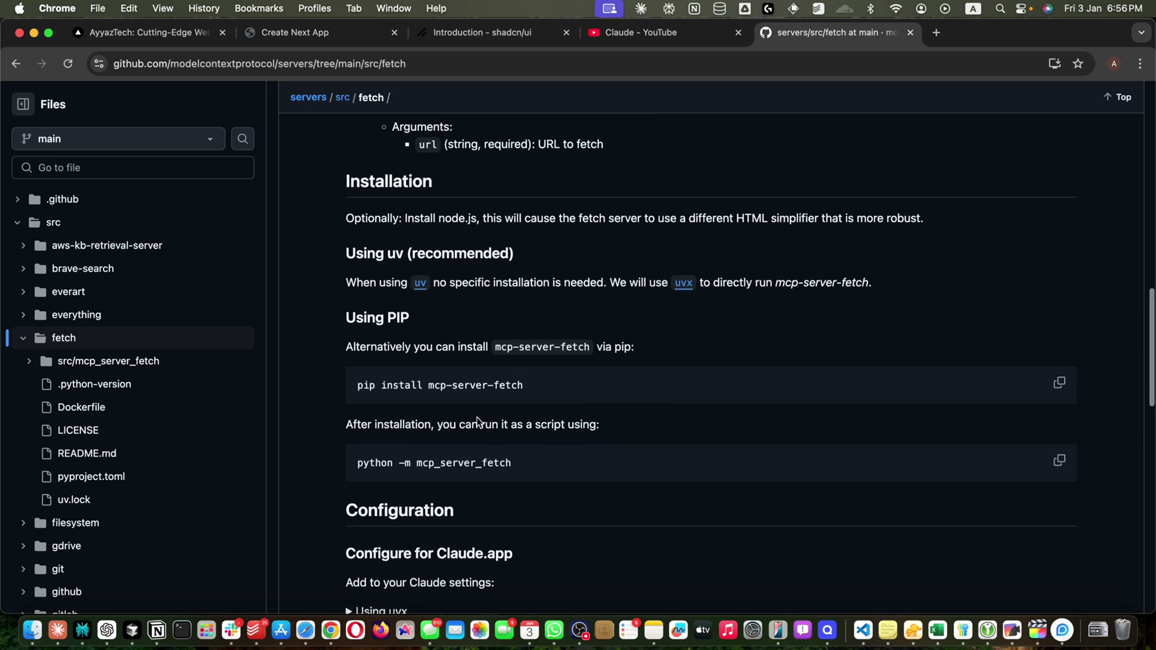
triple_click(455, 208)
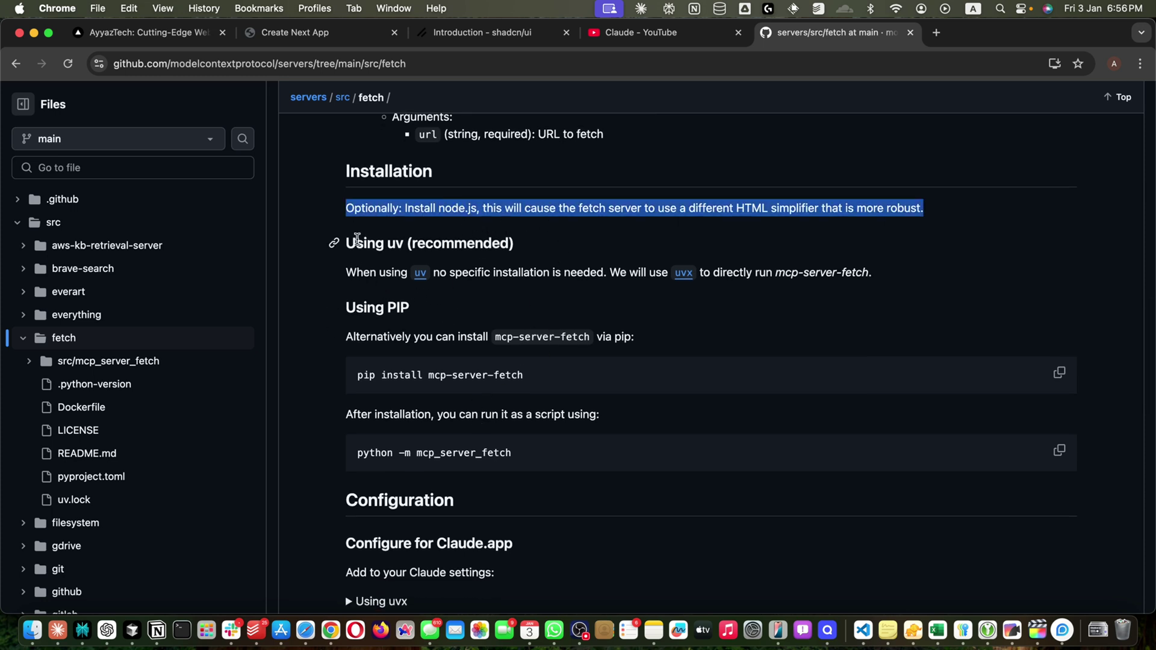
double_click(461, 242)
left_click(398, 245)
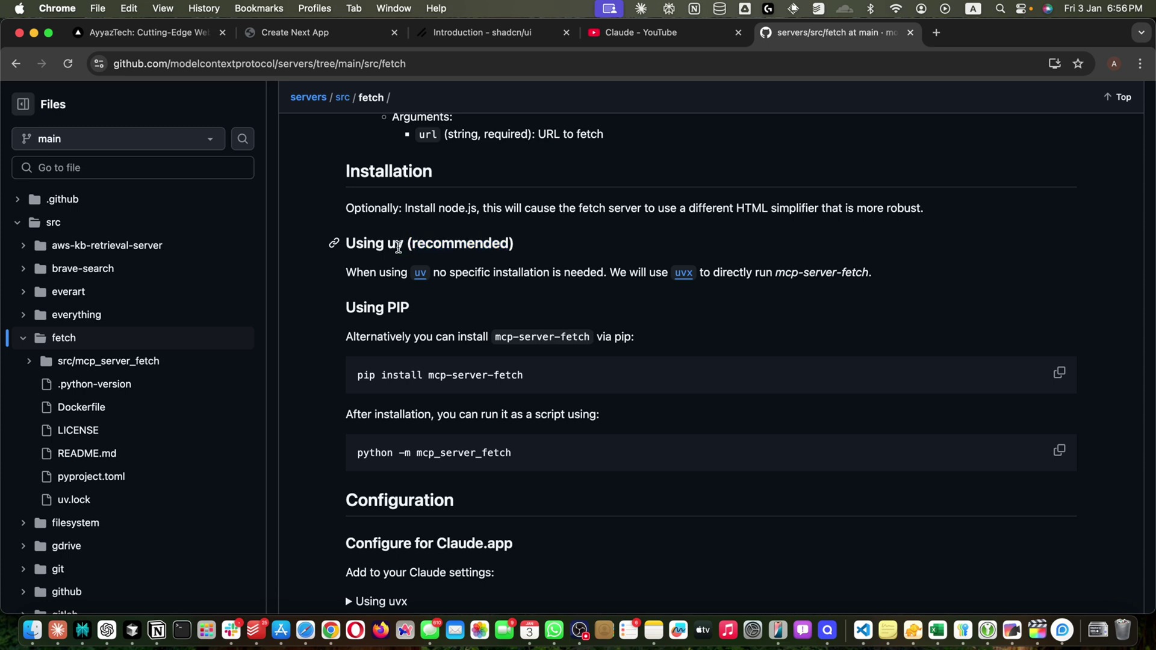
double_click(392, 309)
scroll(444, 421, "down", 4)
scroll(501, 456, "up", 1)
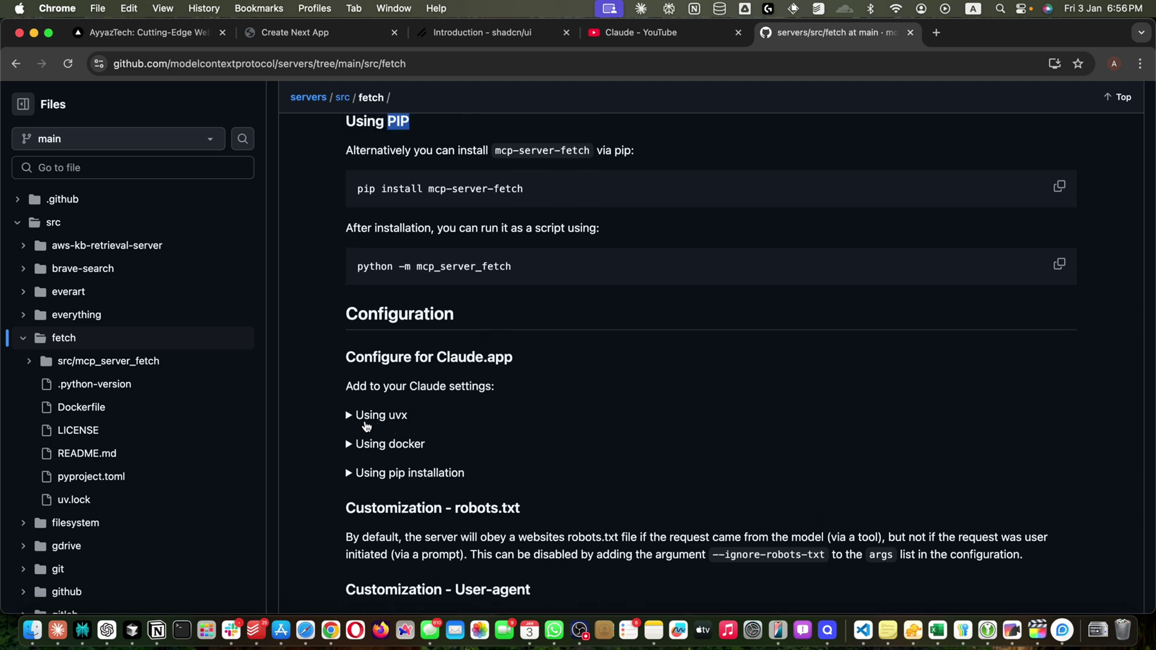
Expand, examine and collapse each of the uvx, docker and pip configuration snippets under Configure for Claude.app.
left_click(377, 422)
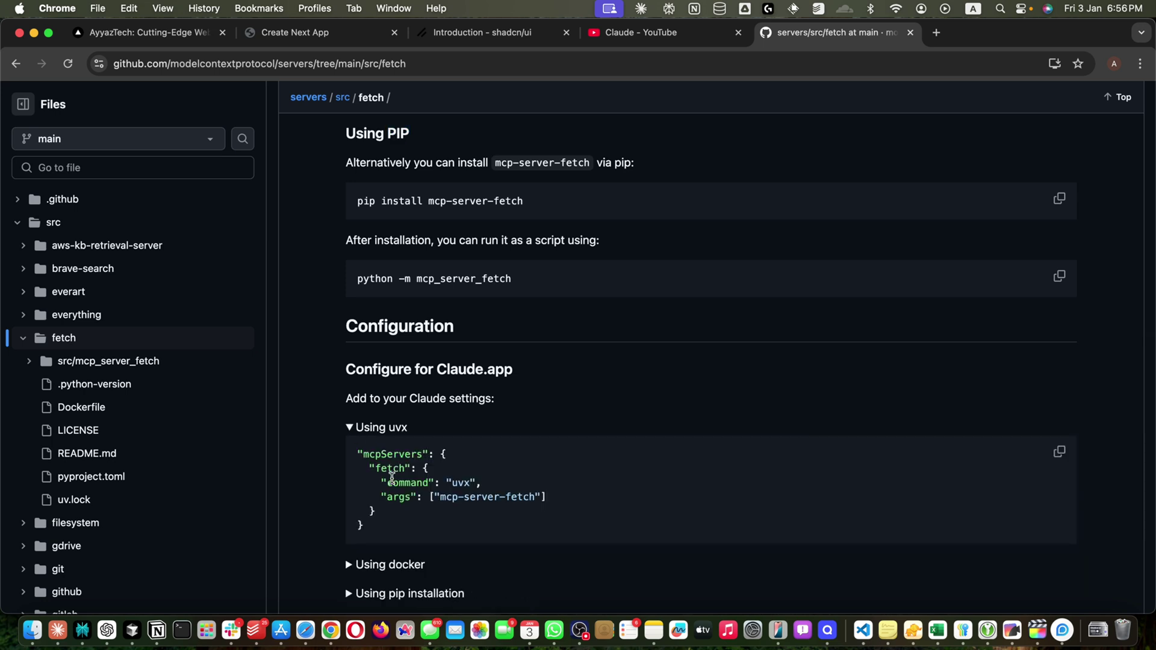
double_click(458, 482)
left_click(353, 433)
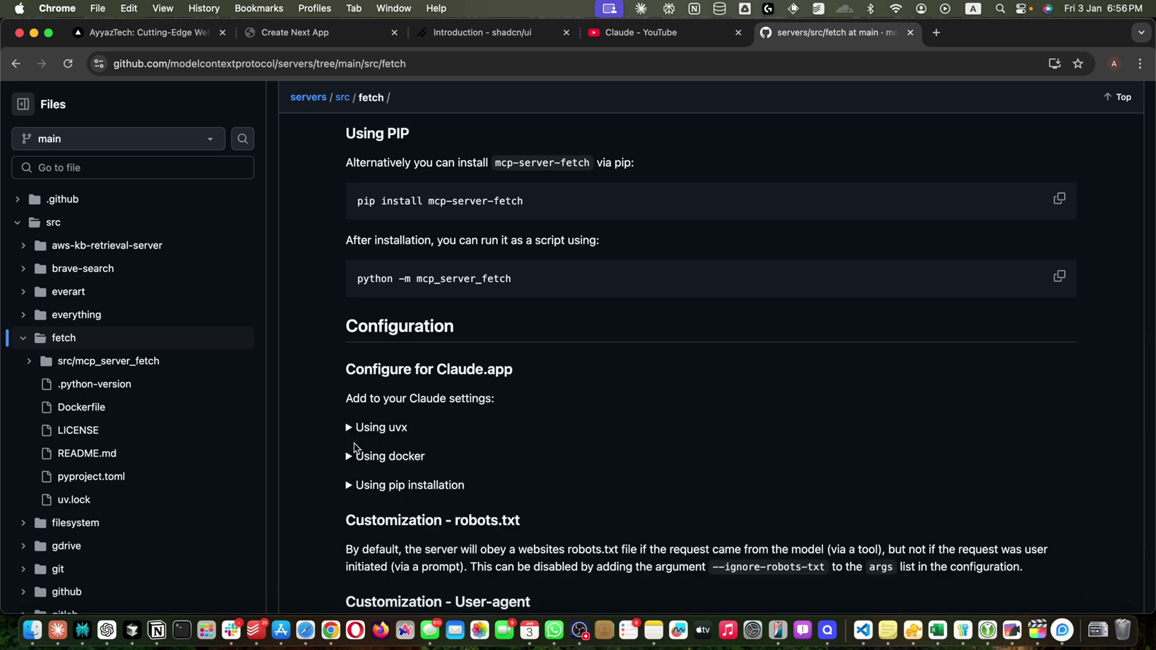
left_click(369, 450)
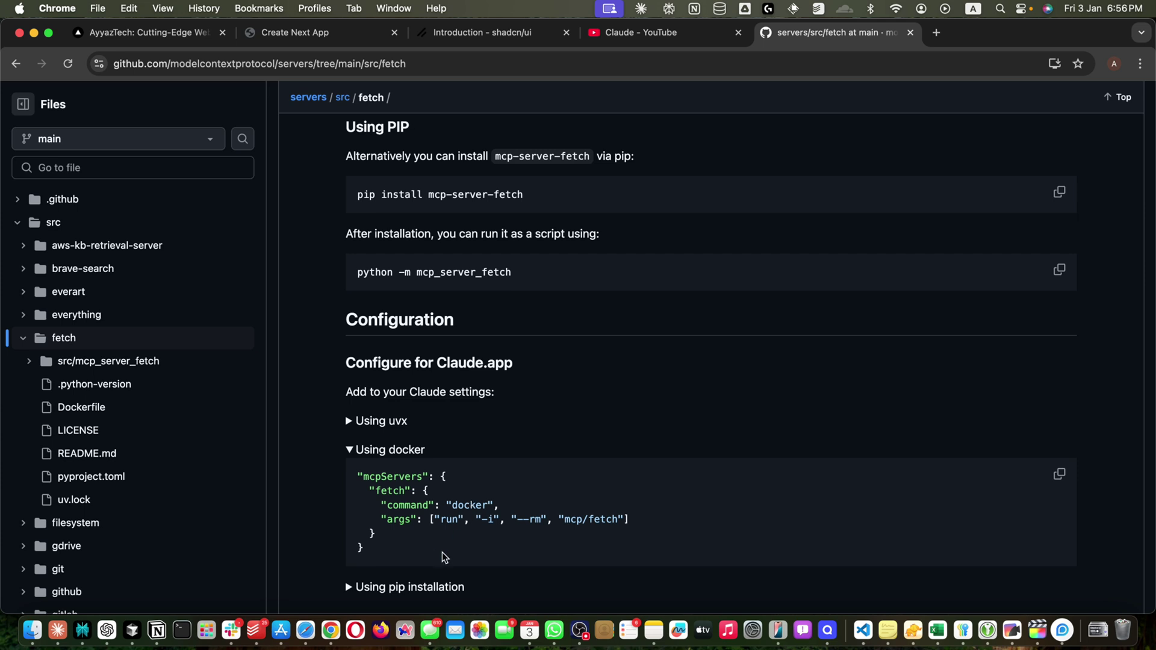
triple_click(388, 540)
left_click(402, 507)
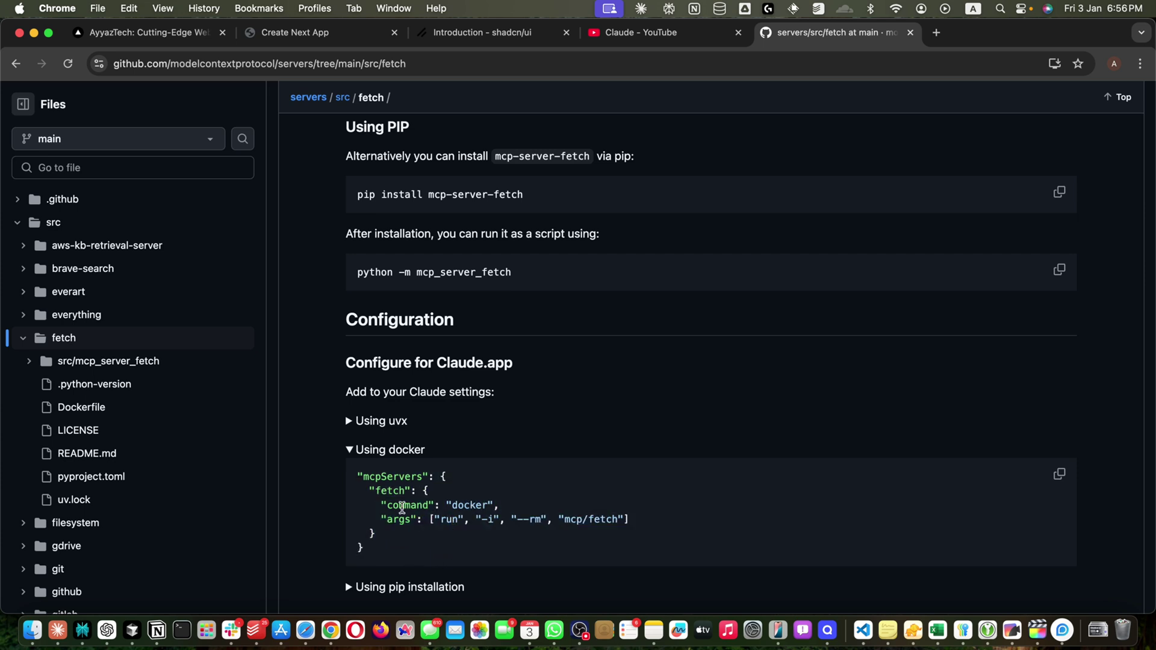
left_click(354, 458)
left_click(350, 485)
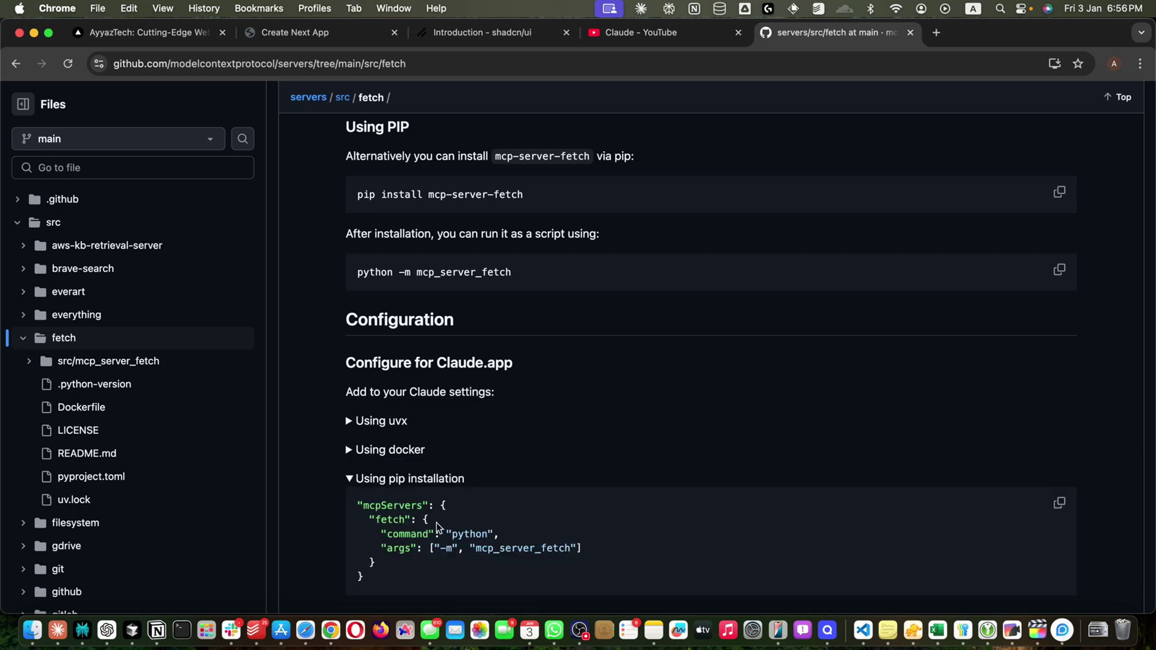
scroll(349, 489, "down", 5)
left_click(349, 325)
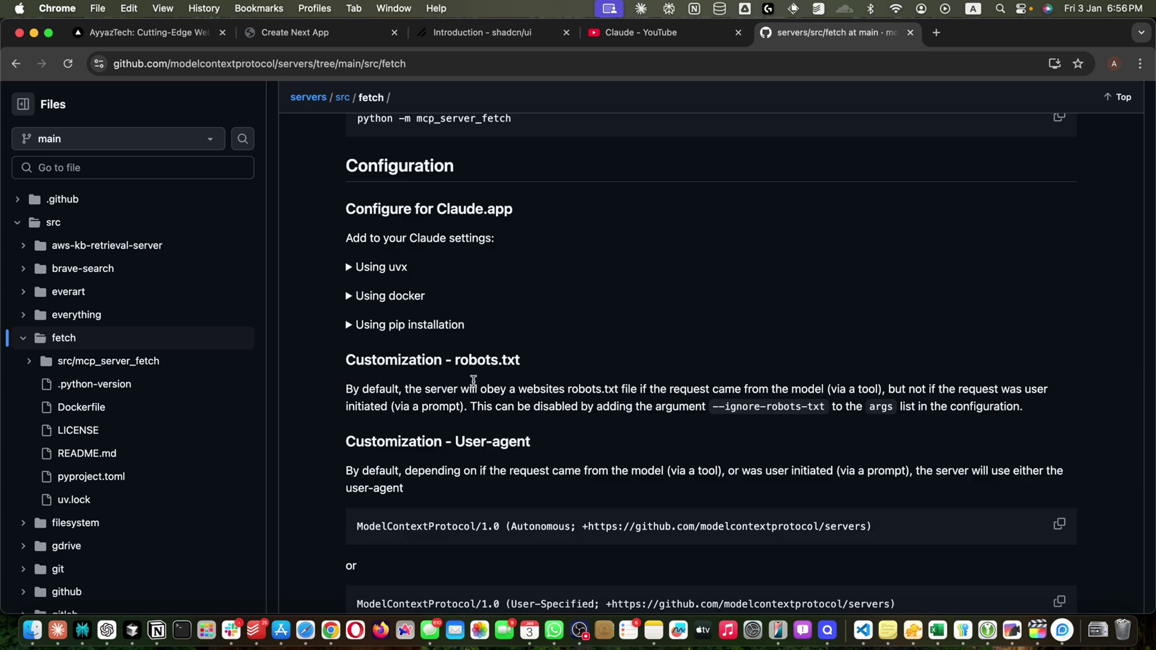
Examine the robots.txt customization section of the Fetch README and return to the beginning of the page.
left_click_drag(522, 362, 445, 360)
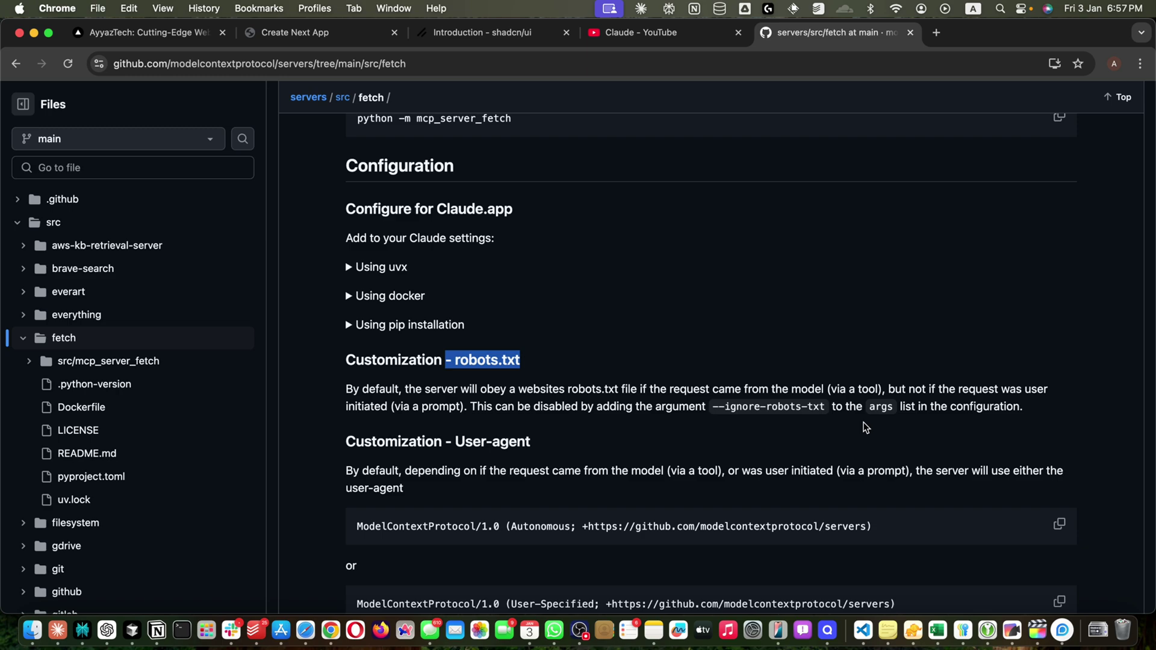
scroll(810, 430, "down", 3)
scroll(806, 428, "up", 20)
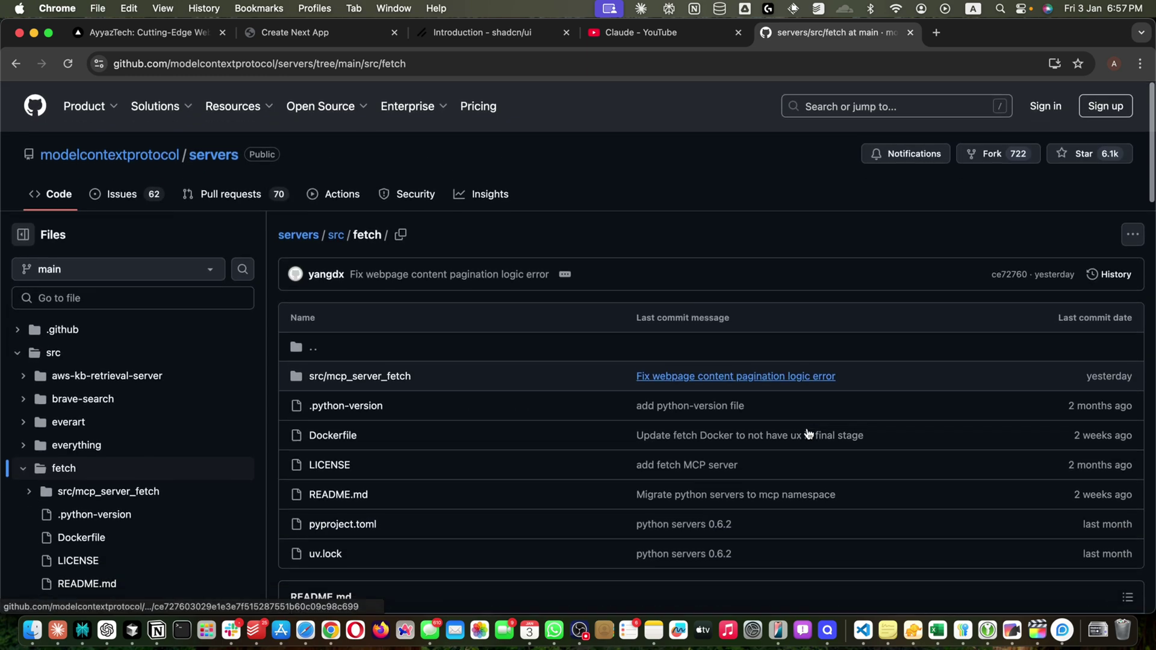
scroll(806, 433, "down", 10)
scroll(806, 430, "up", 10)
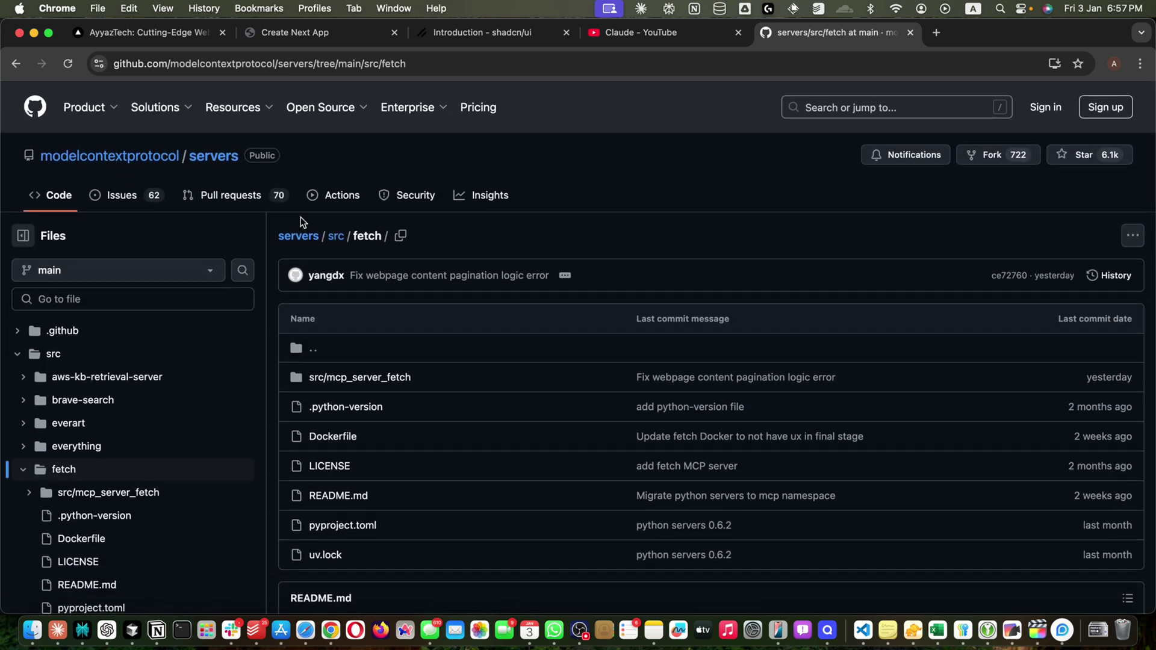
Go back to the main page of the servers repository and copy its HTTPS clone URL.
left_click(162, 158)
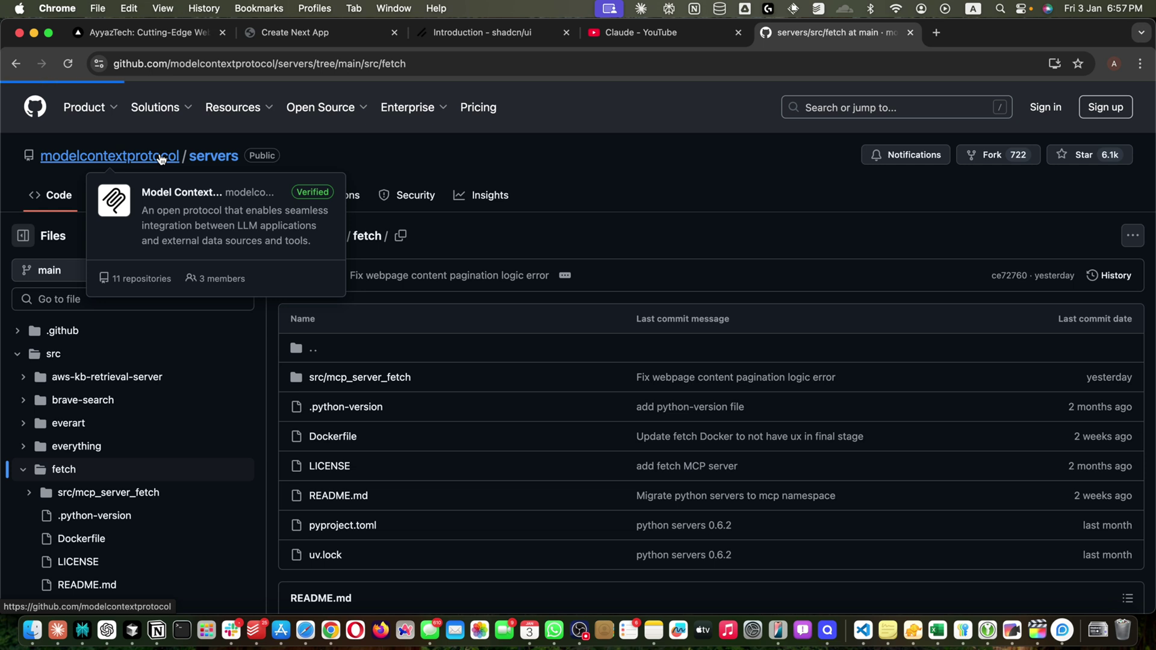
left_click(217, 158)
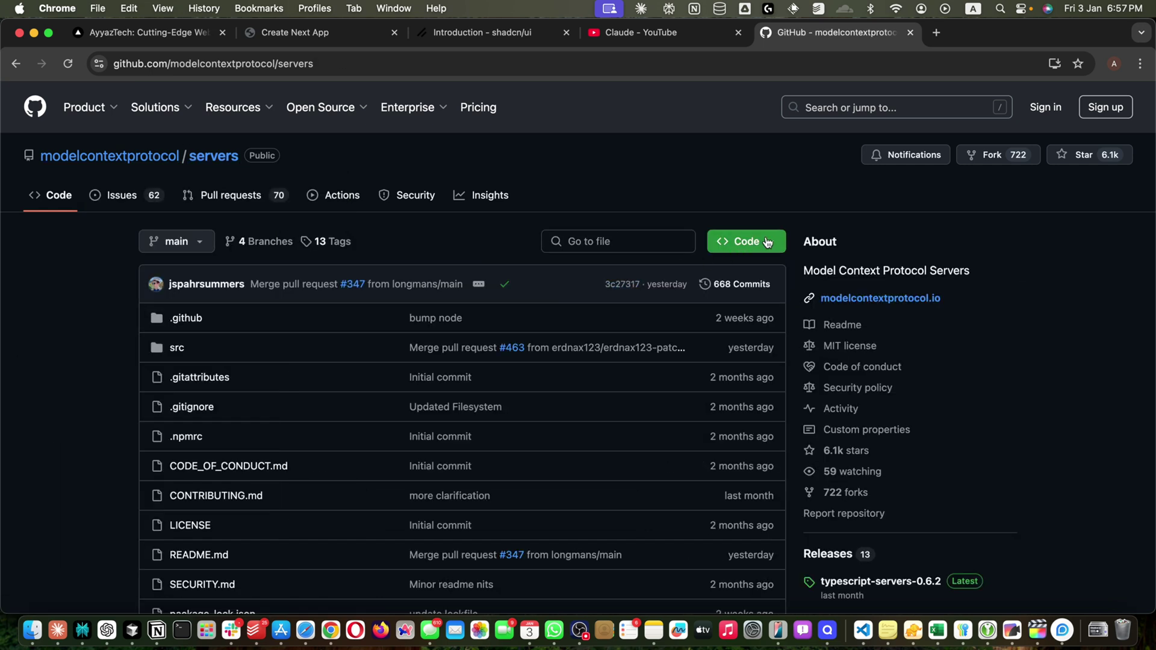
left_click(747, 240)
left_click(762, 341)
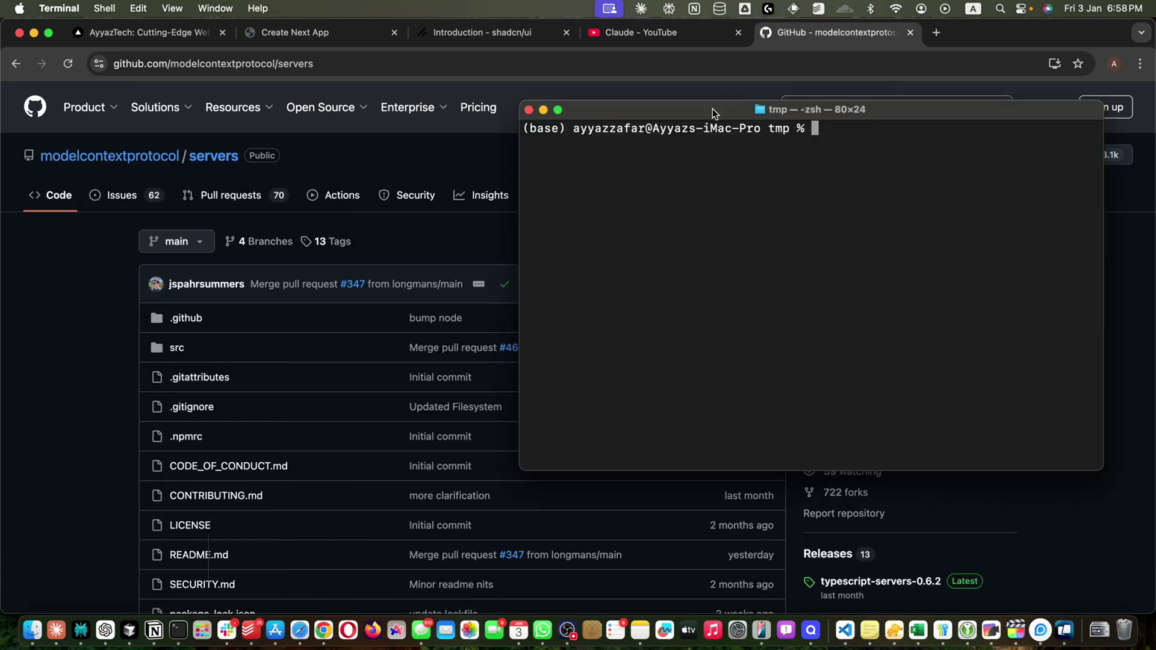
left_click_drag(713, 108, 535, 130)
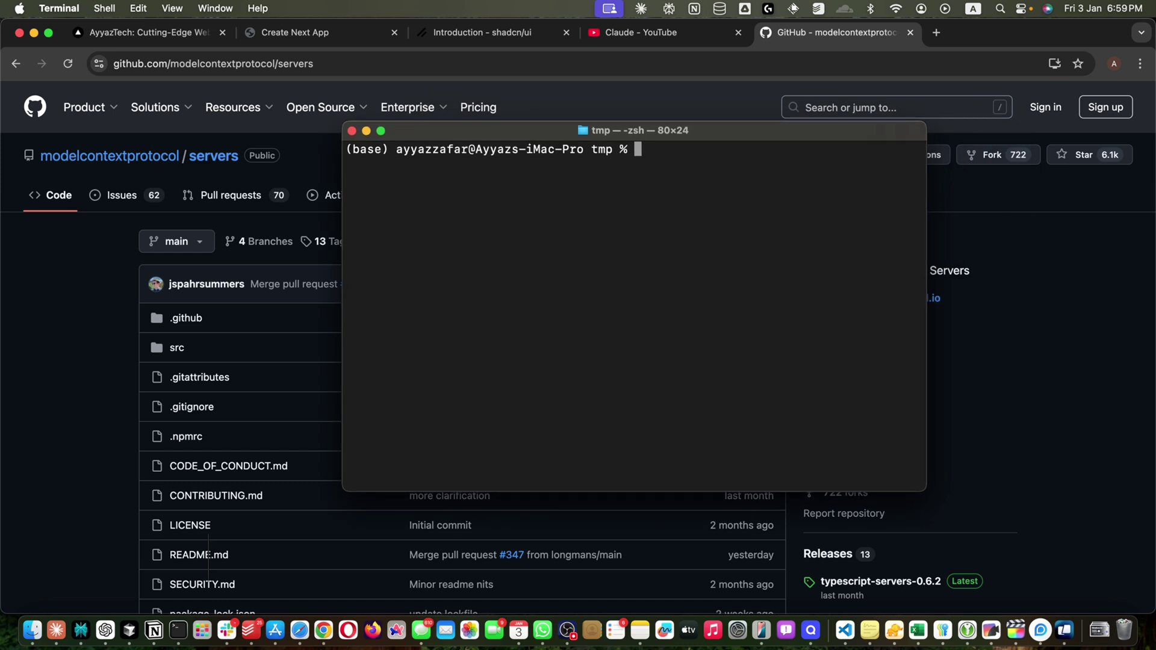
type("git clone")
type("https://github.com/modelcontextprotocol/servers.git")
key("Return")
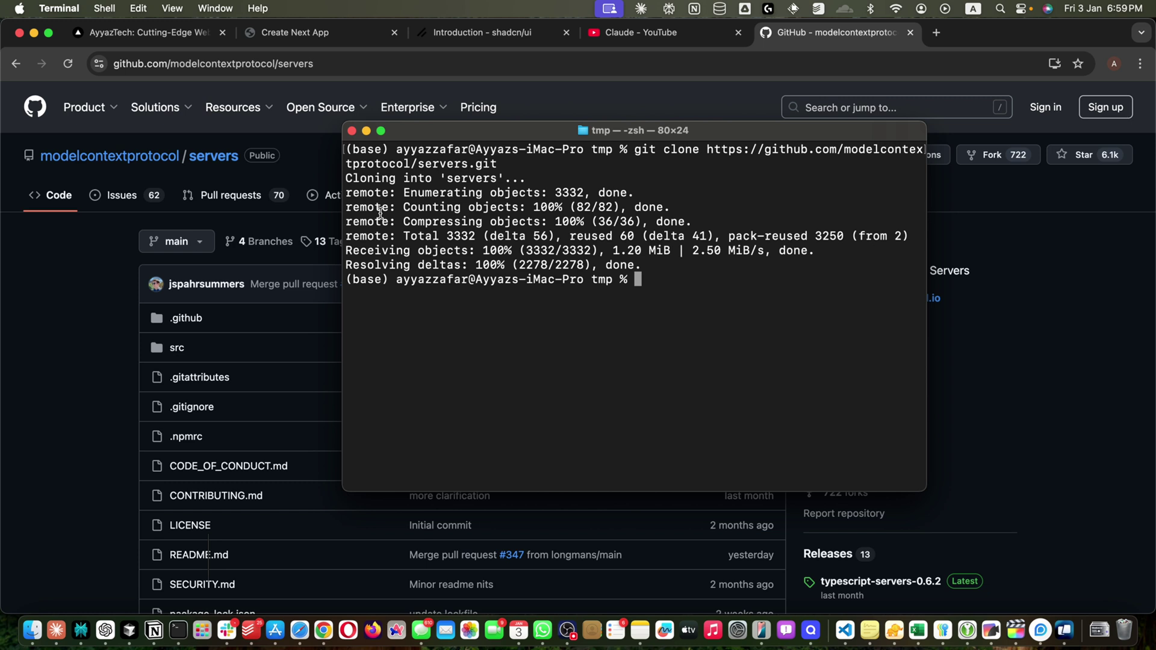
Change into the cloned servers directory and list its contents.
type("cd servers")
key("Return")
type("ls")
key("Return")
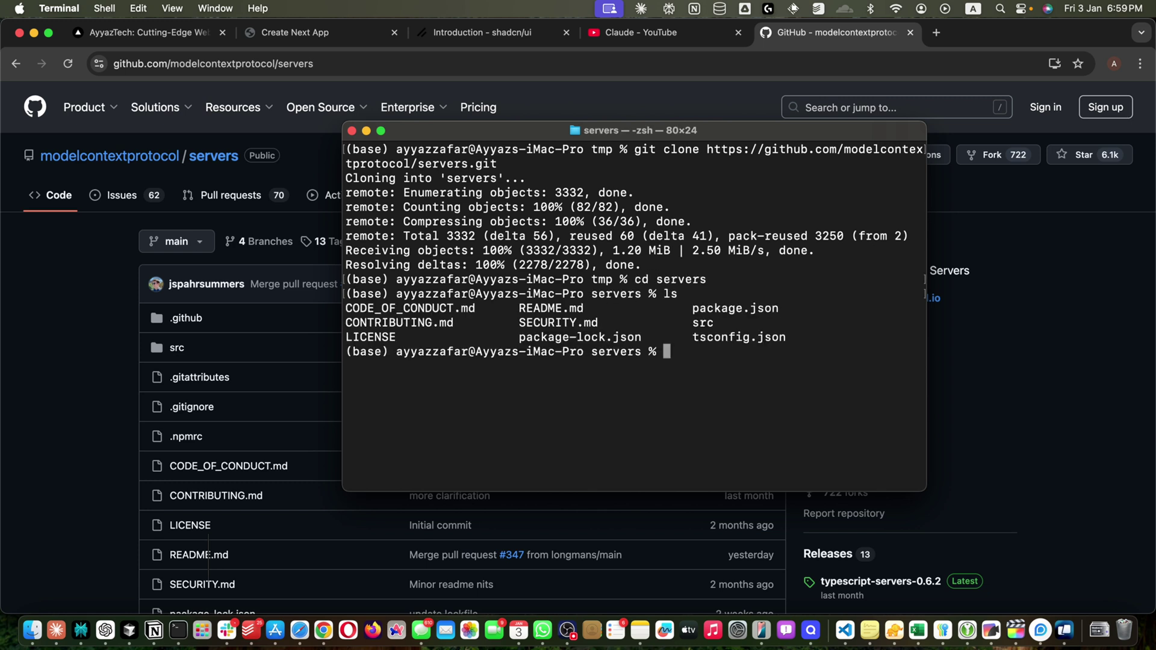
Switch to Chrome, reopen the Fetch server's README and show its uvx configuration snippet for Claude.app.
key("super+Tab")
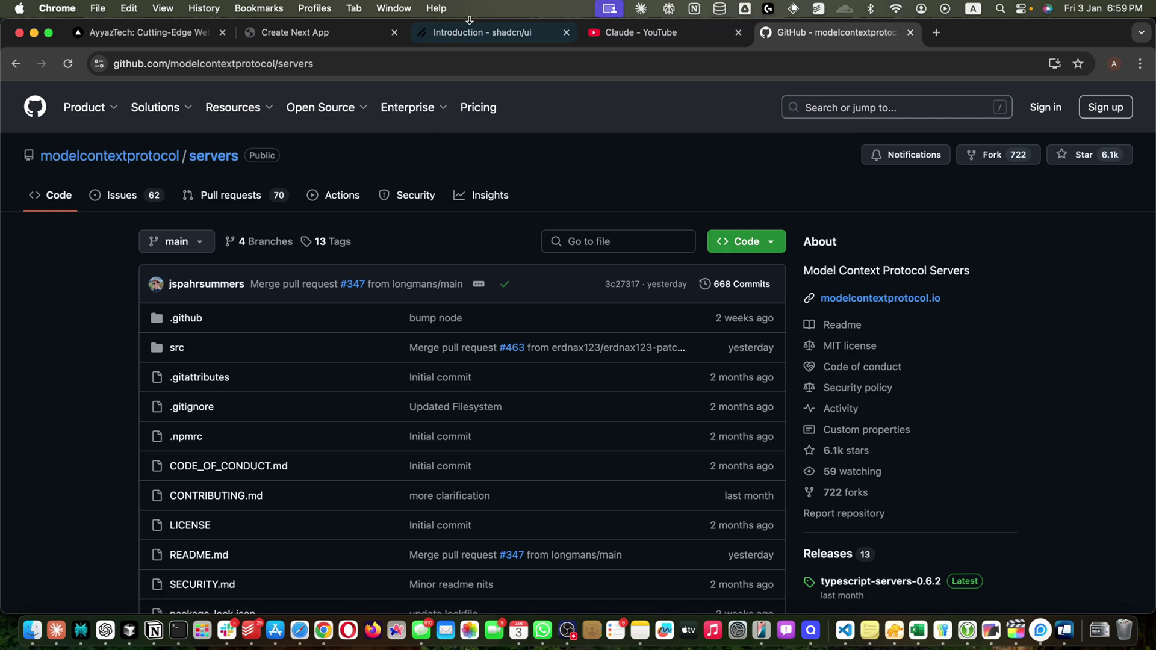
scroll(421, 362, "down", 15)
left_click(200, 378)
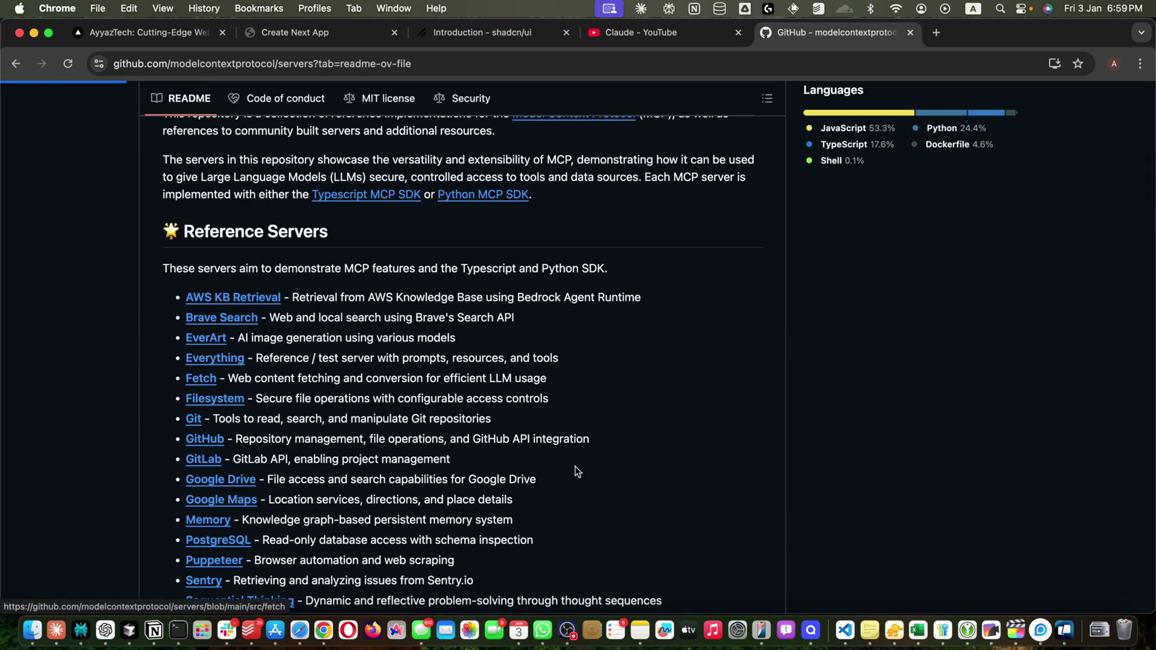
scroll(518, 542, "down", 12)
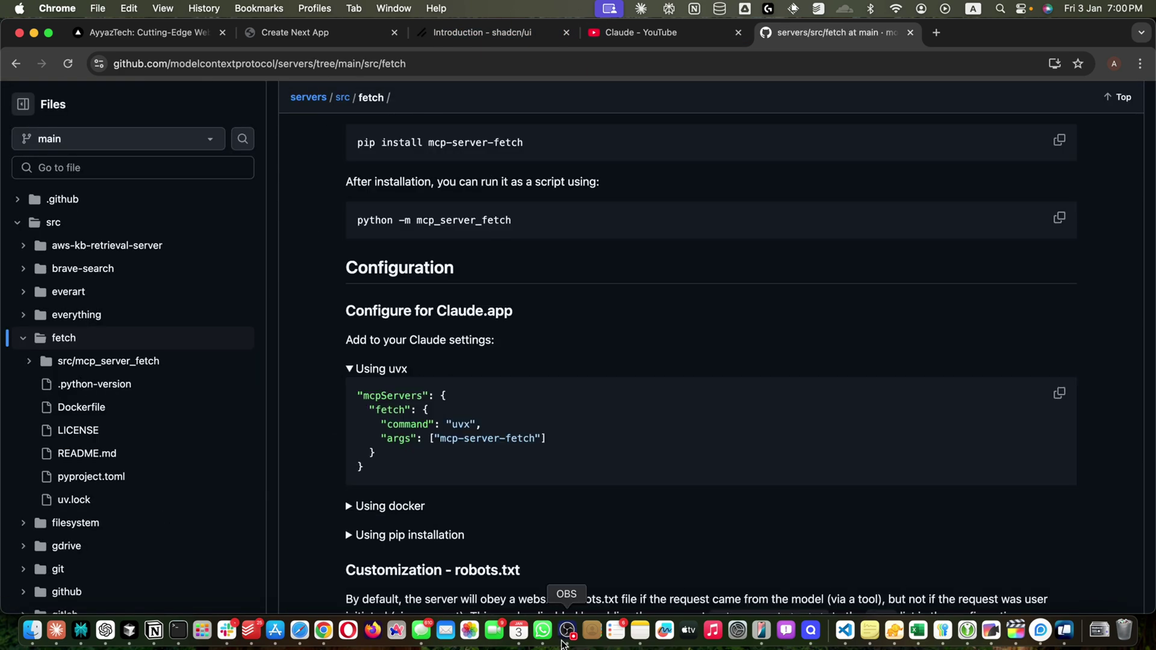
Switch to the Claude desktop app and open its Developer settings.
key("super+Tab")
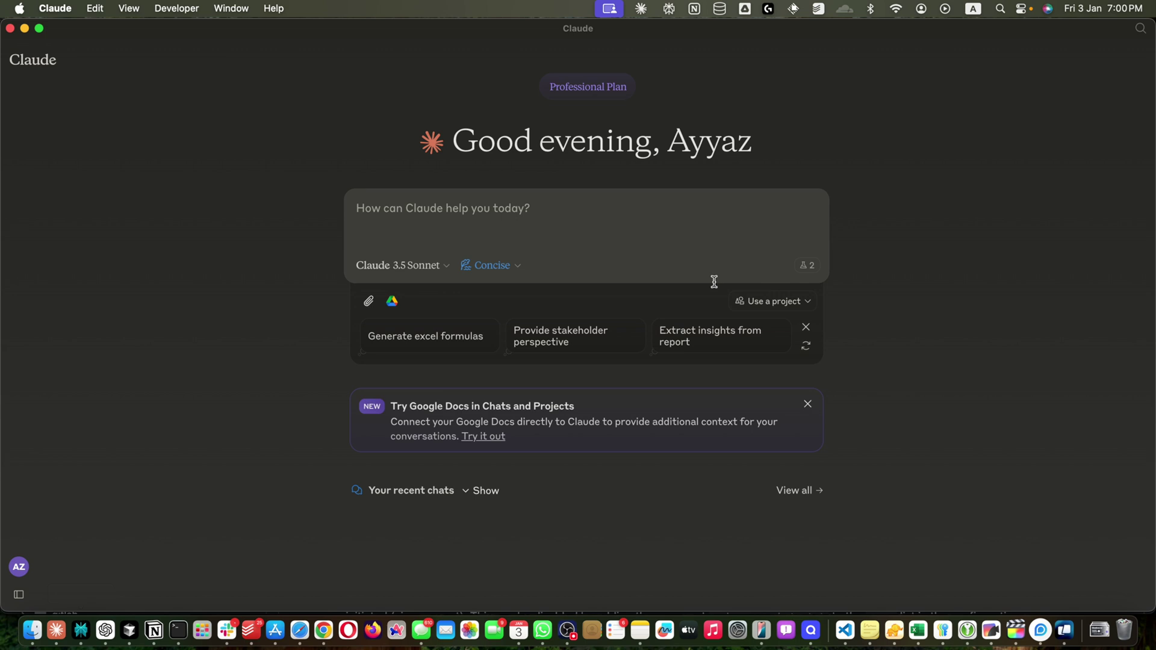
left_click(67, 9)
left_click(64, 48)
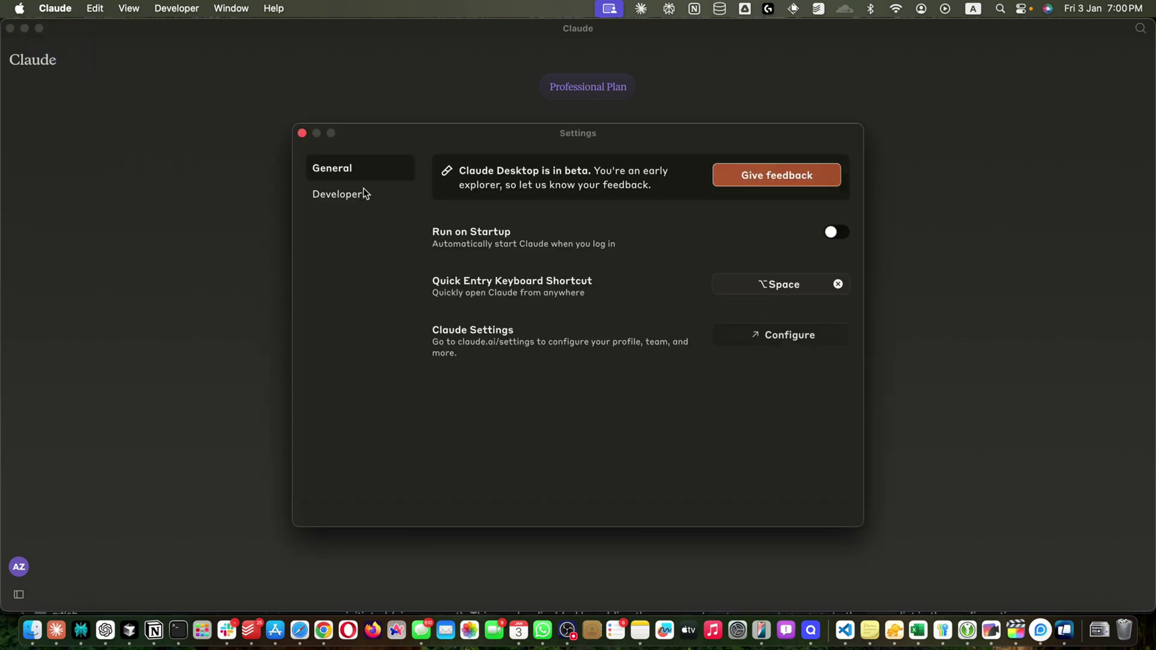
left_click(348, 195)
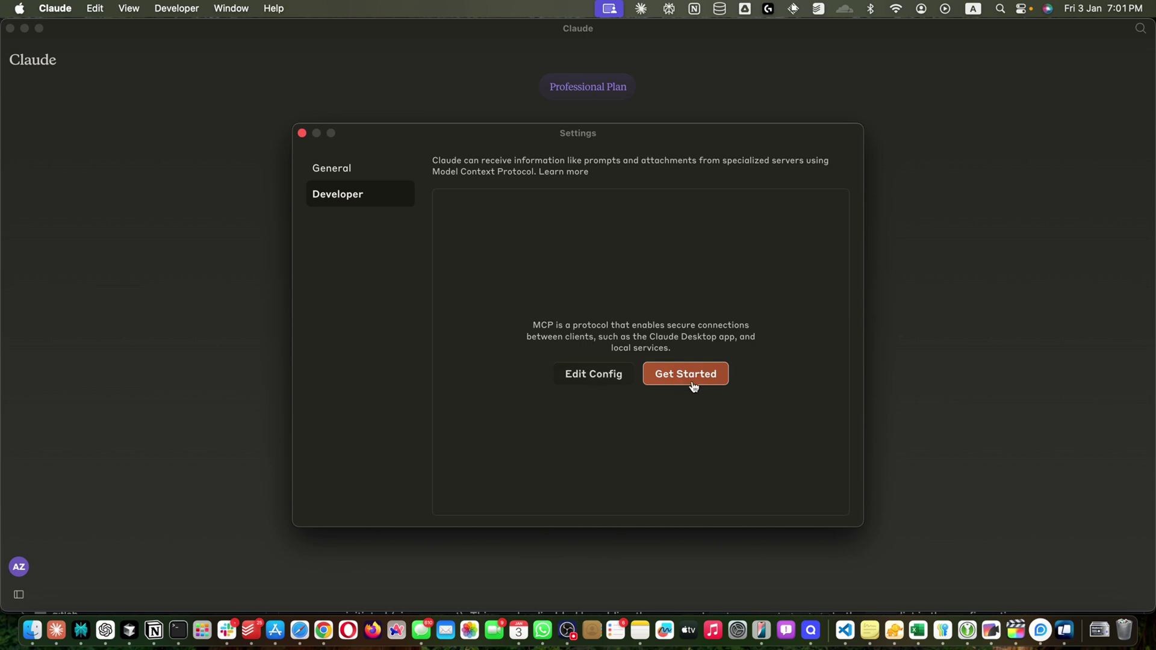
Locate claude_desktop_config.json through Claude's Developer settings and open it in Cursor.
left_click(598, 374)
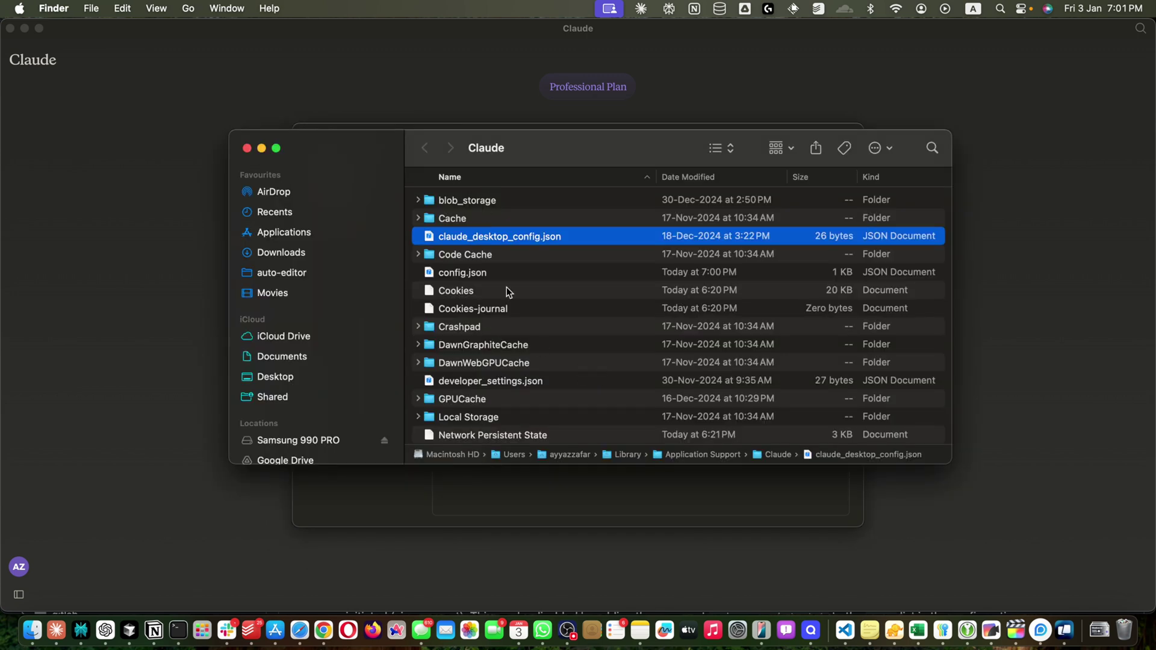
left_click(491, 236)
left_click(439, 236)
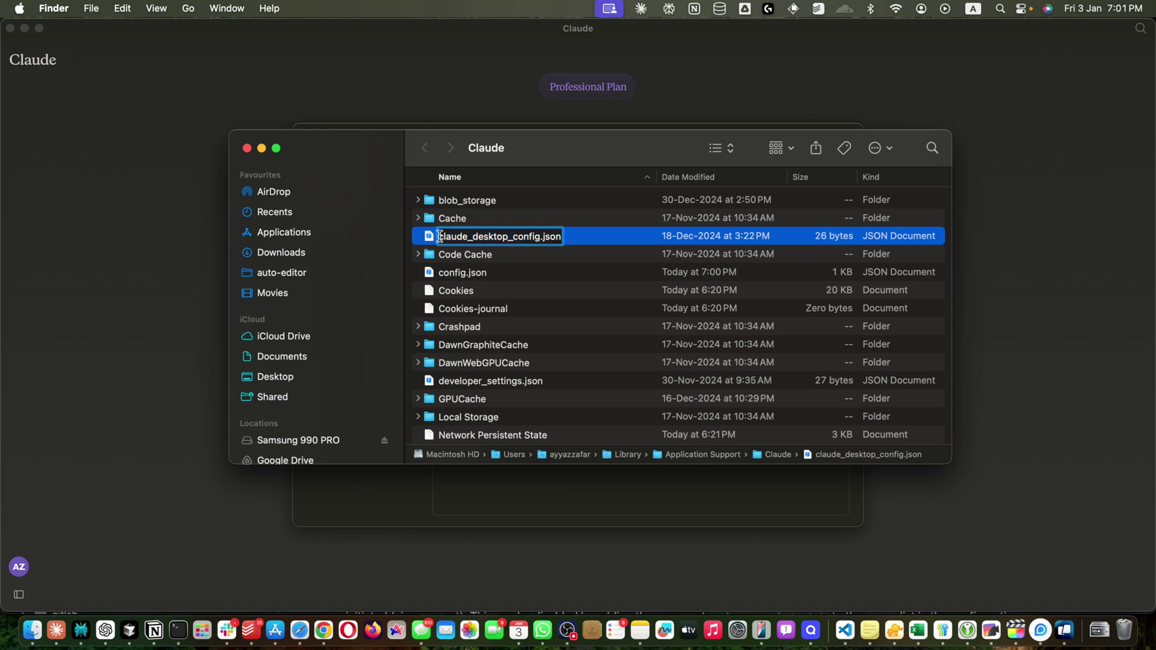
left_click_drag(439, 236, 442, 246)
key("super+Tab")
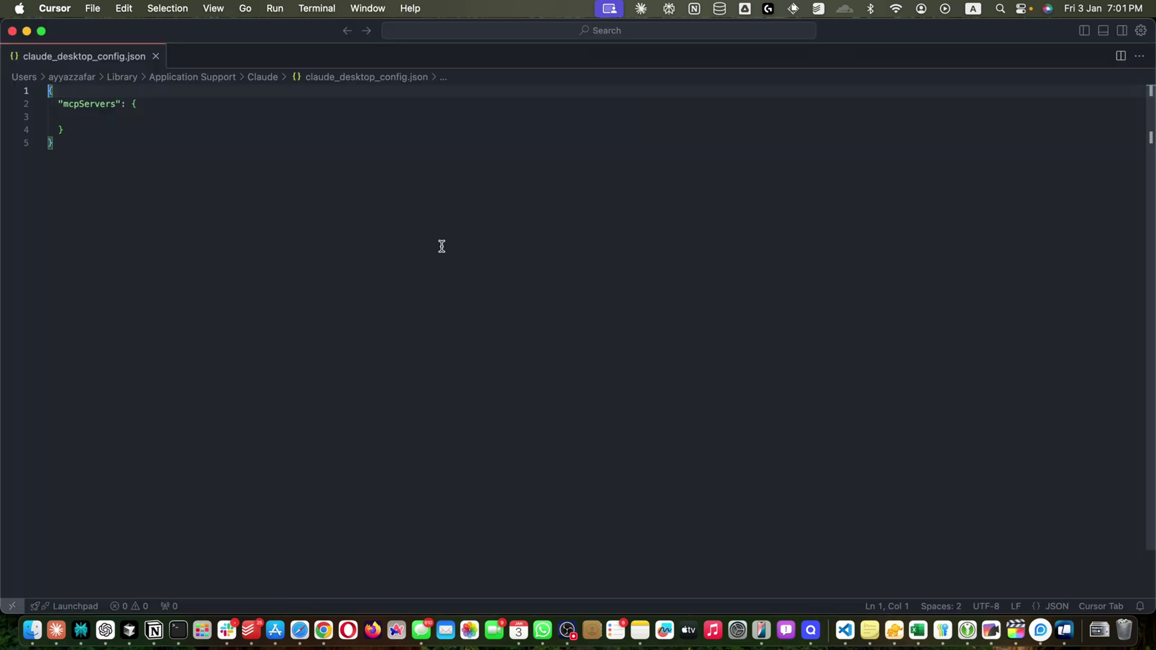
Copy the "fetch" entry with command "uvx" from the README in Chrome and paste it inside "mcpServers" in Cursor.
left_click(98, 118)
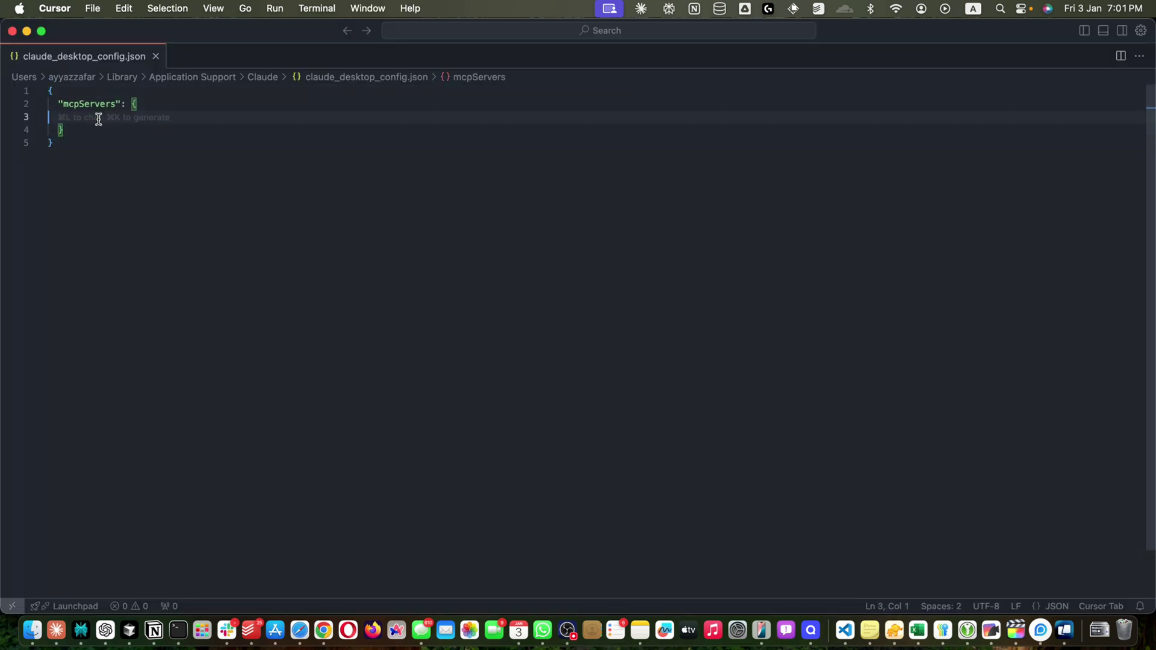
key("Tab")
key("Tab")
key("super+s")
key("super+Tab")
key("super+Tab")
key("super+Tab")
key("super+Tab")
key("super+Tab")
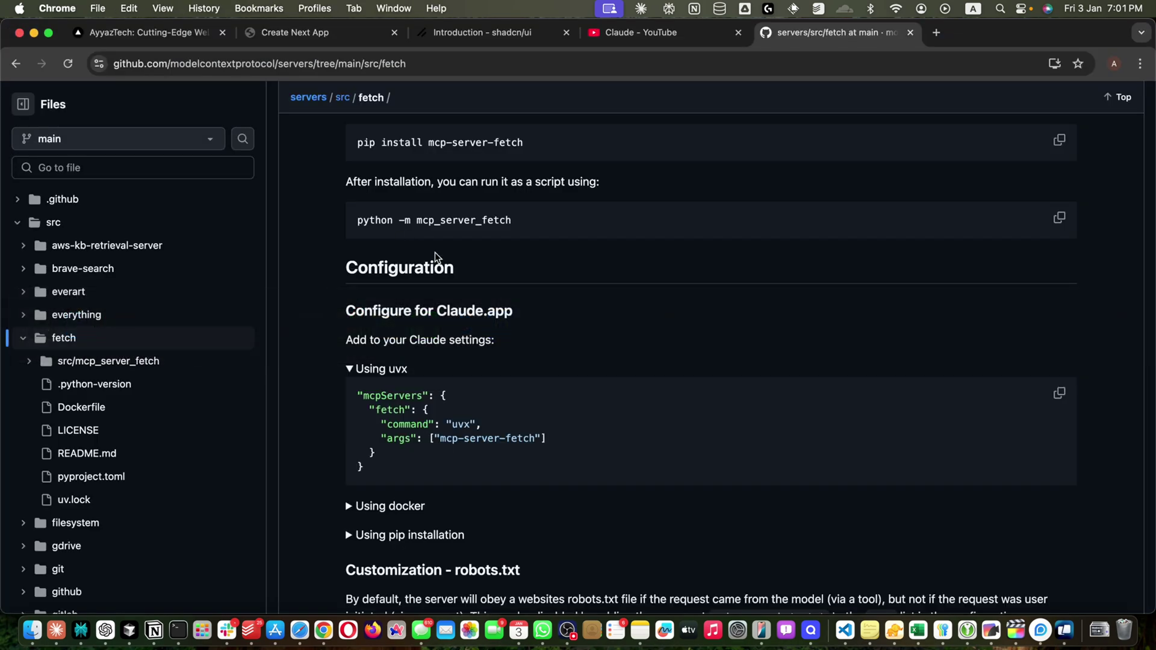
left_click_drag(373, 412, 435, 446)
key("super+c")
key("super+Tab")
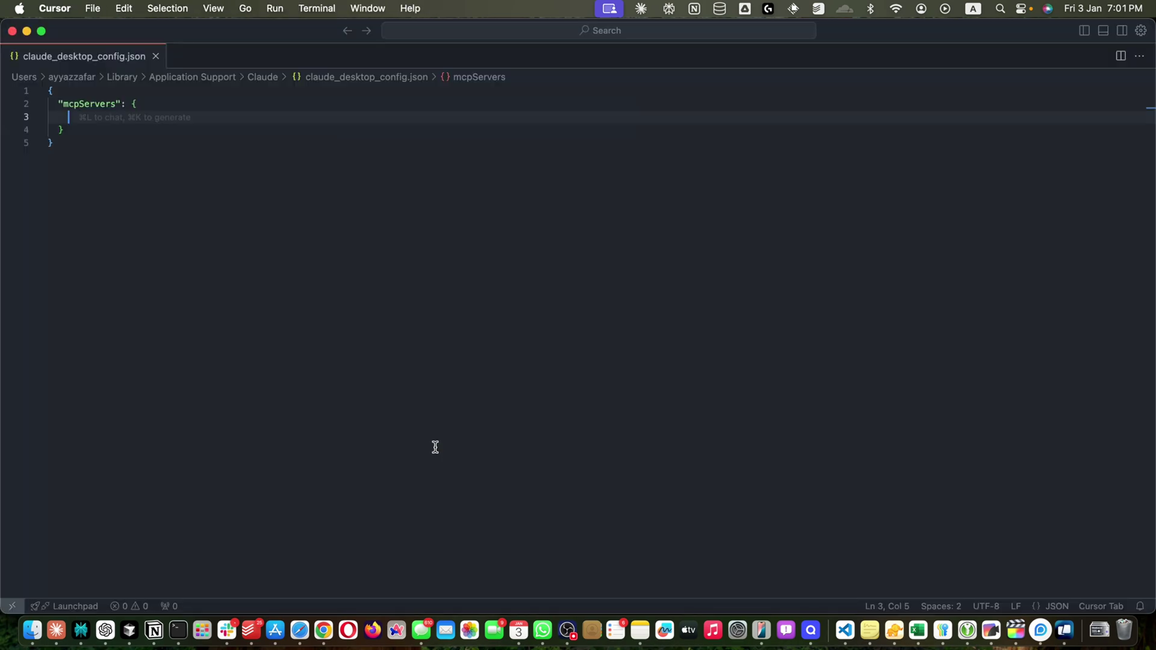
key("super+v")
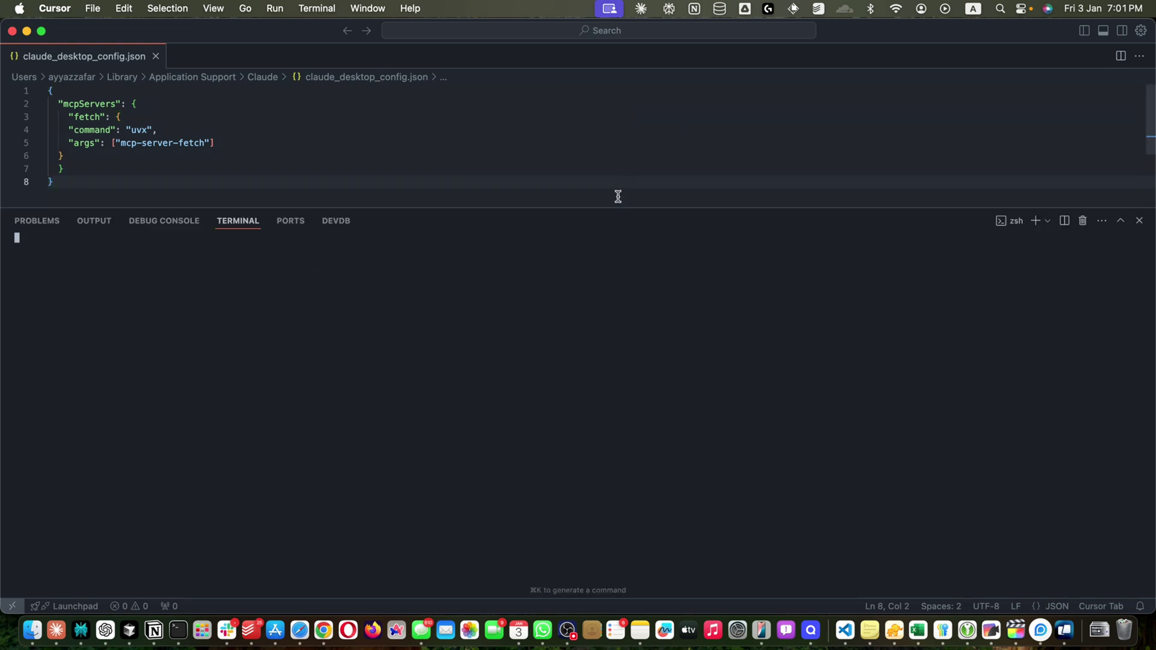
Check the installed uvx and uv versions in Cursor's integrated terminal.
left_click_drag(607, 207, 607, 306)
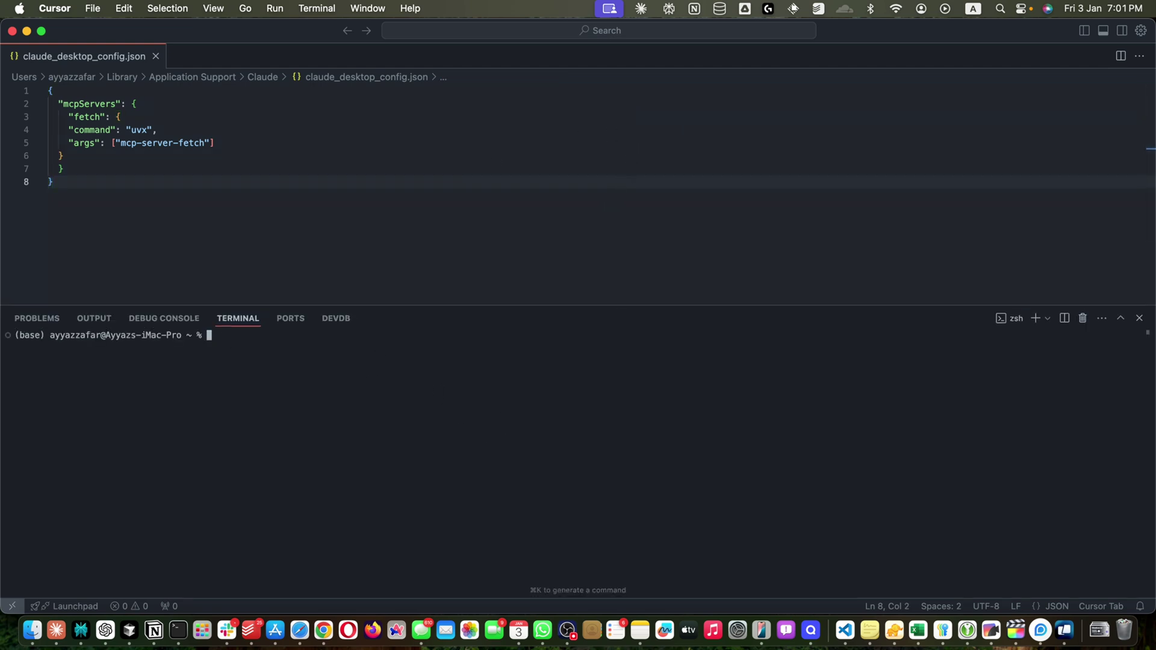
type("uvx --version")
key("Return")
type("uv --version")
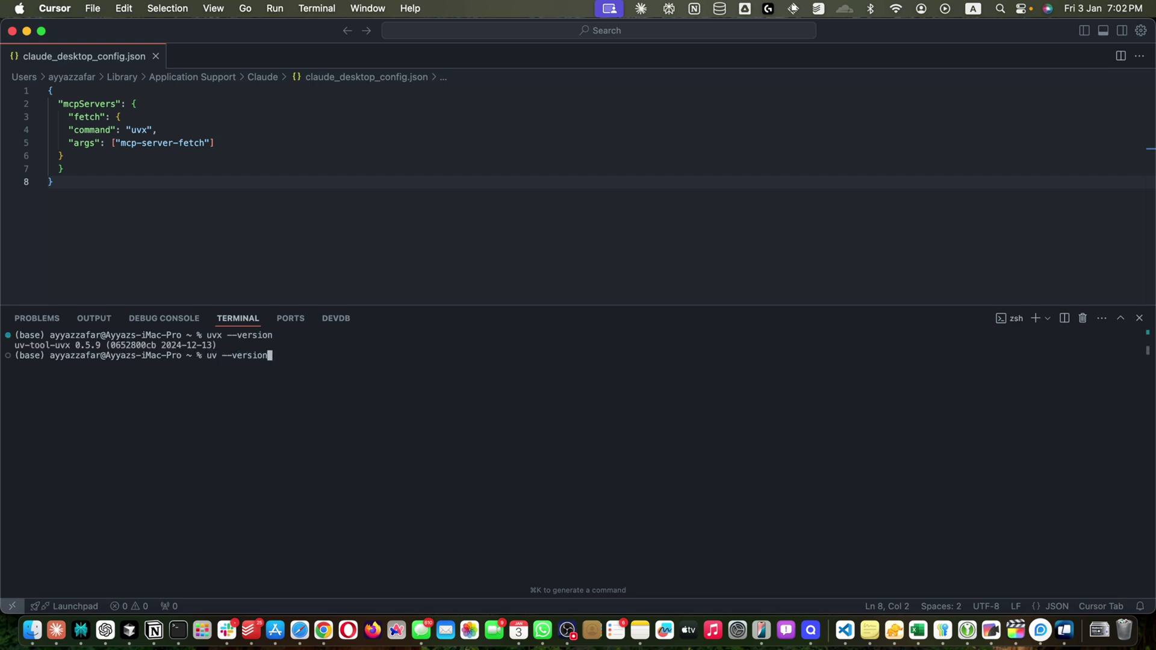
key("Return")
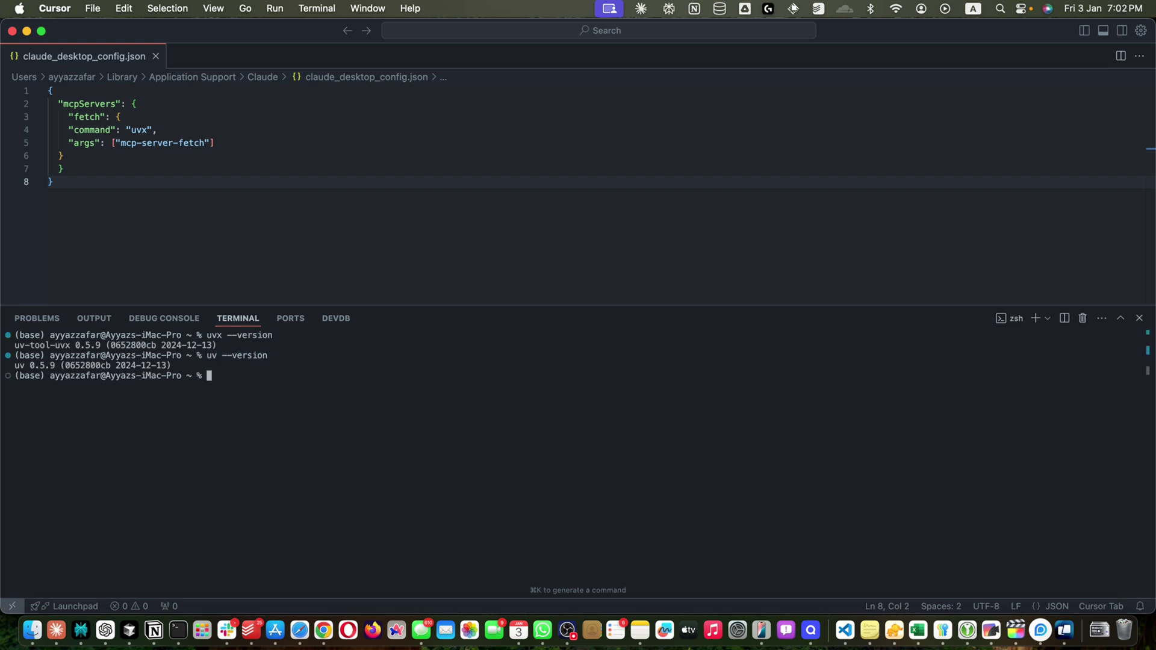
Switch to Chrome, look up uv in a new tab and view its documentation's Getting started and Installing uv pages.
key("super+Tab")
key("super+t")
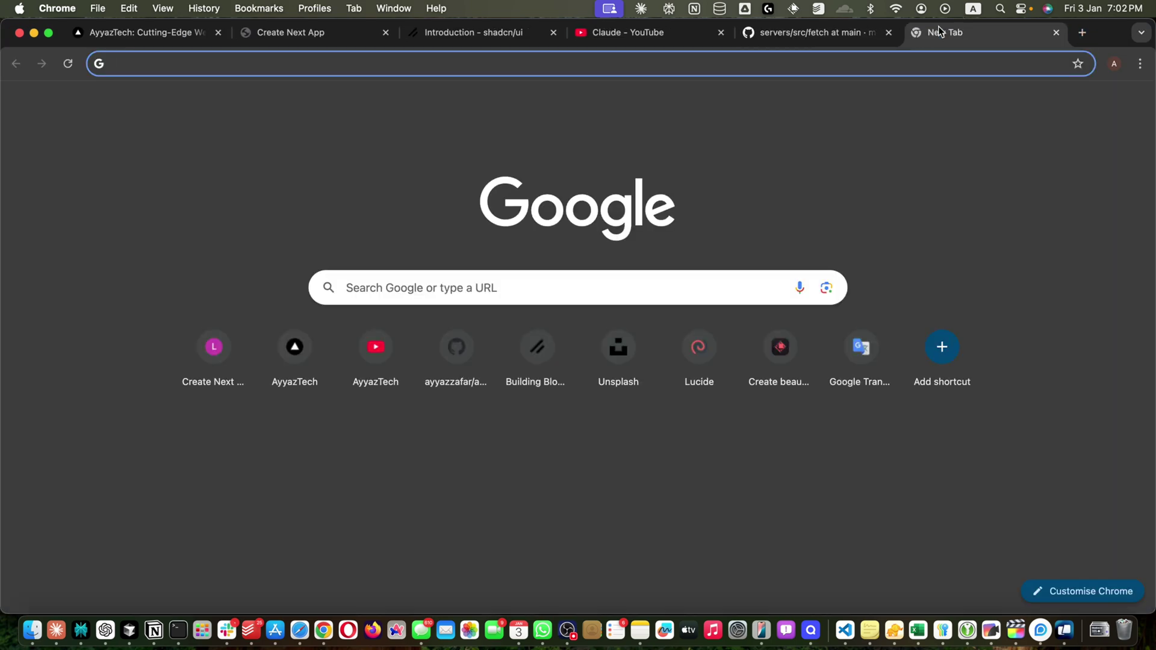
type("uv")
key("Return")
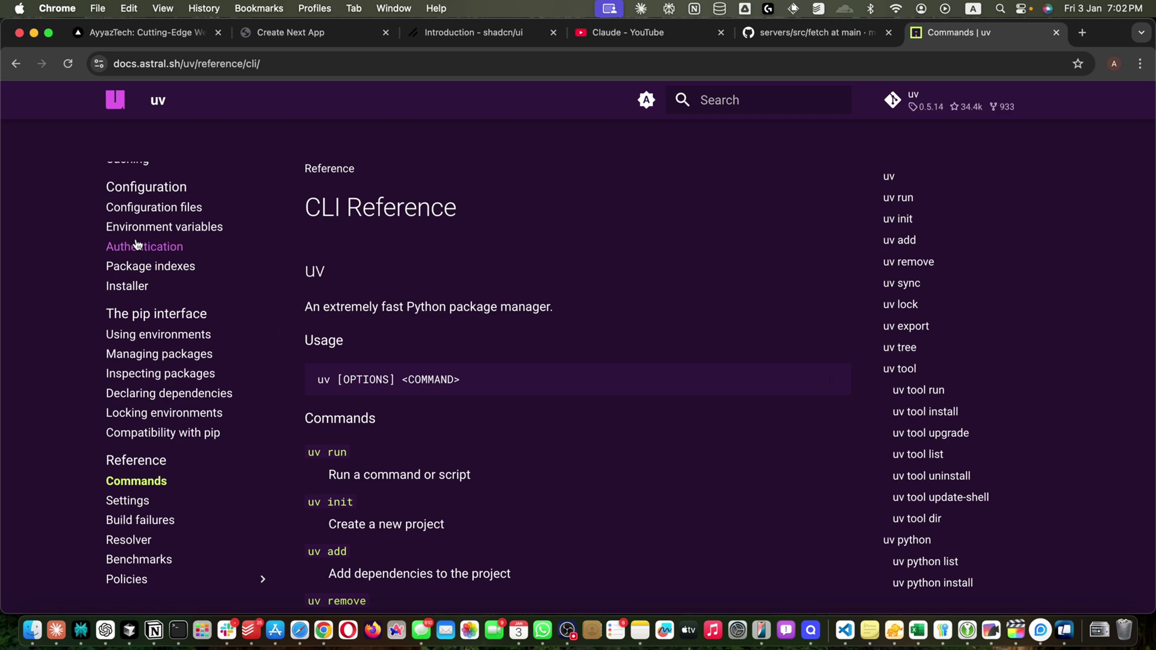
scroll(162, 198, "up", 3)
scroll(162, 199, "up", 5)
left_click(161, 203)
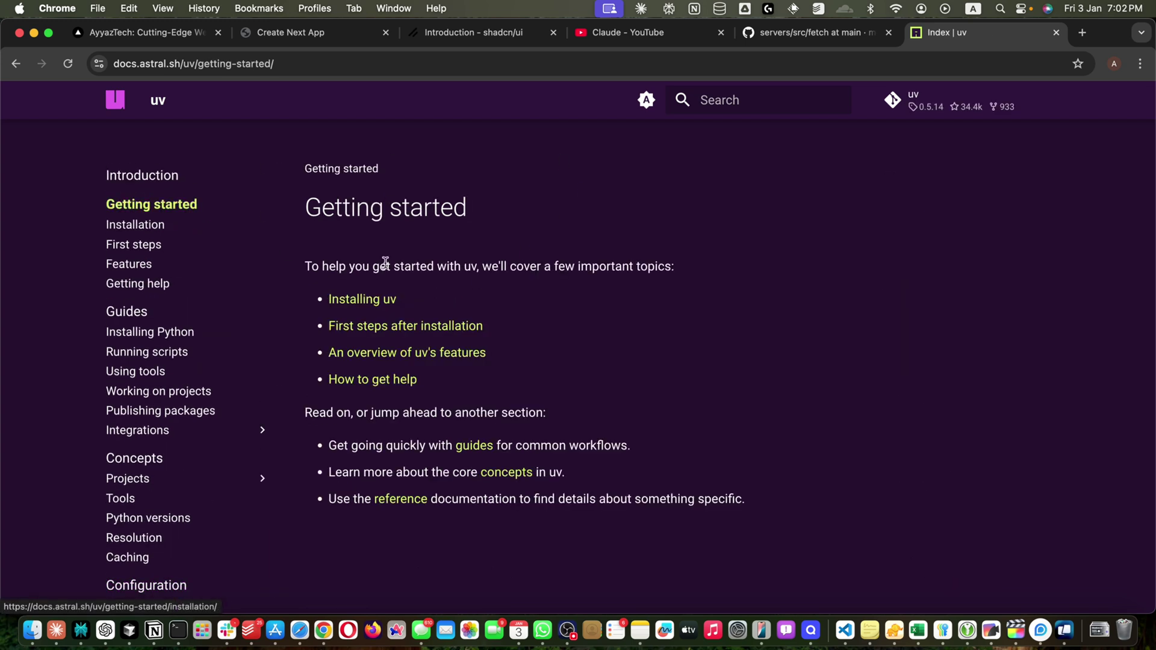
left_click(361, 299)
key("super+bracketleft")
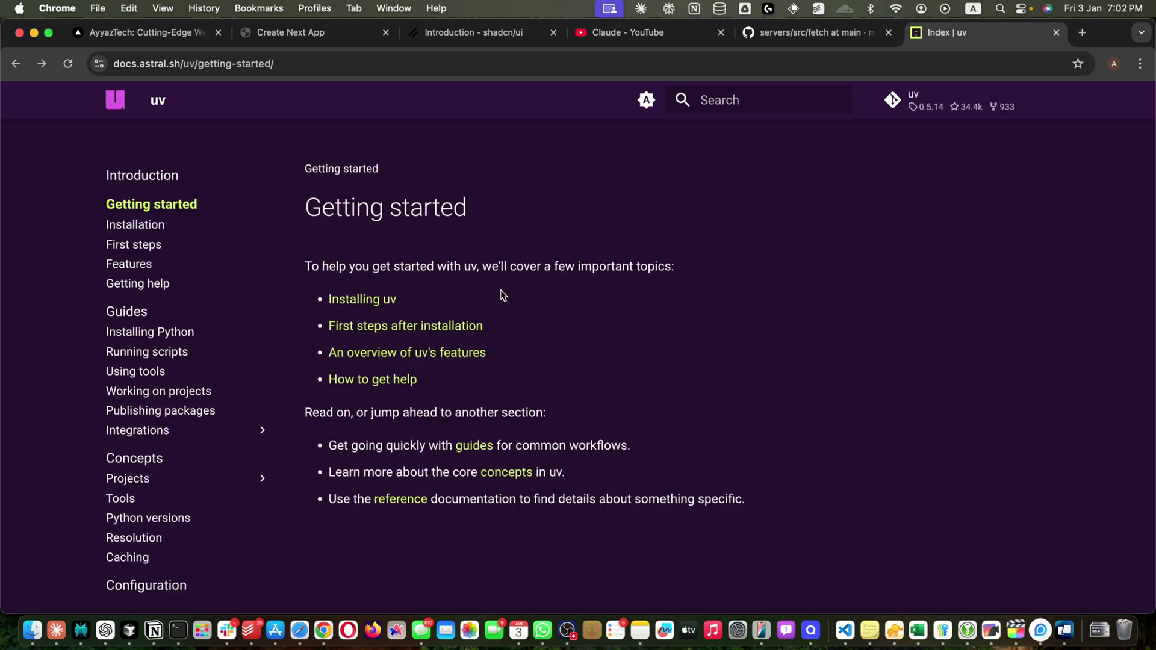
Return to Cursor, hide the terminal and insert "--directory" as the first argument of the fetch server on its own line.
key("super+Tab")
key("super+j")
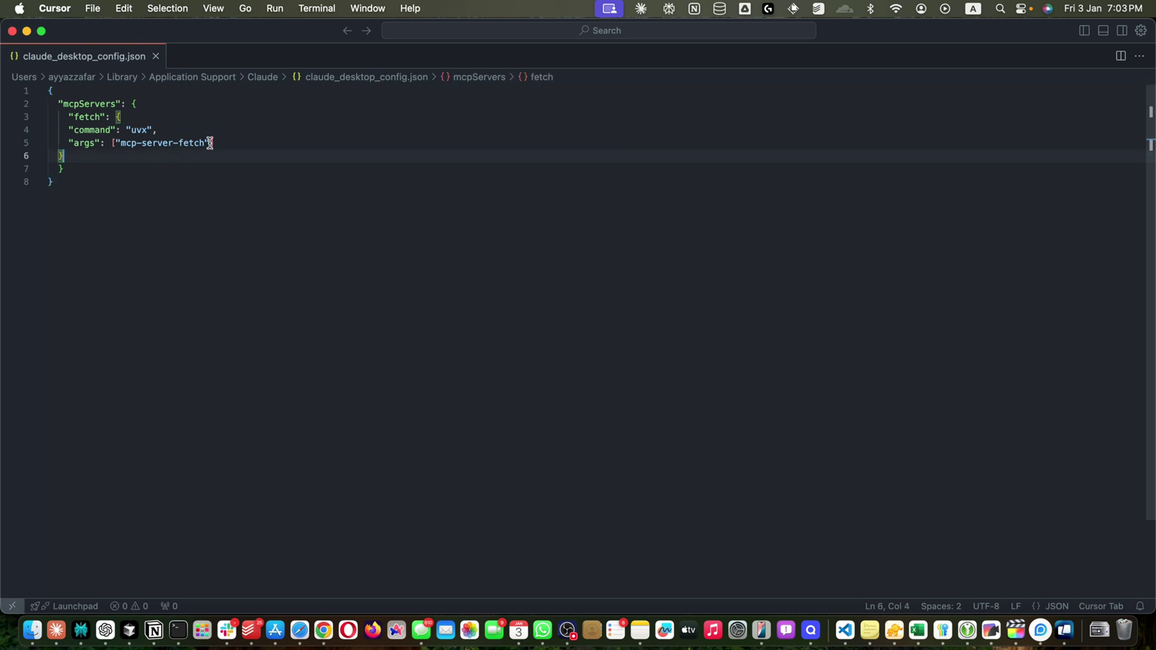
left_click(116, 142)
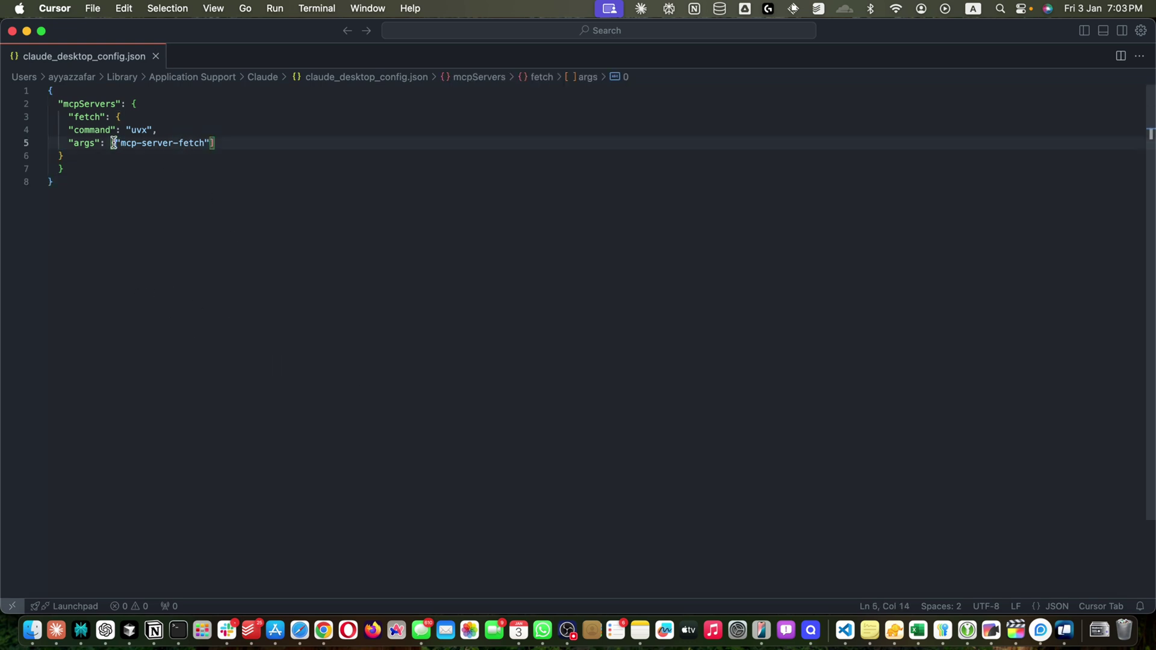
key("Return")
type("\"")
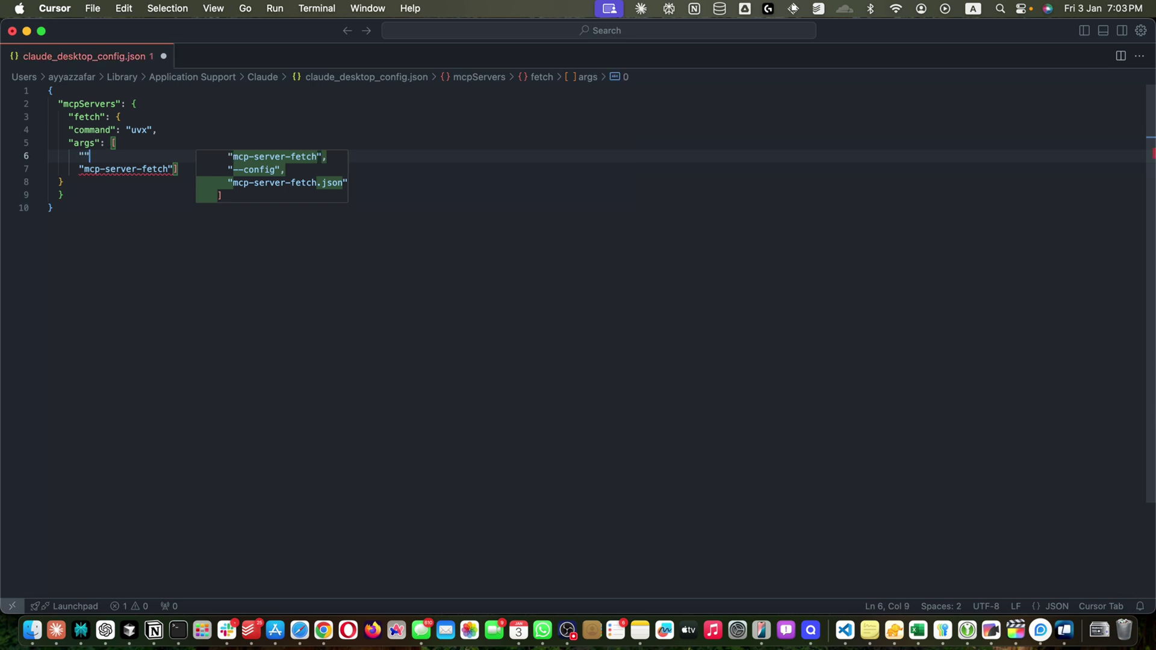
type(",")
key("Left")
type("--directory")
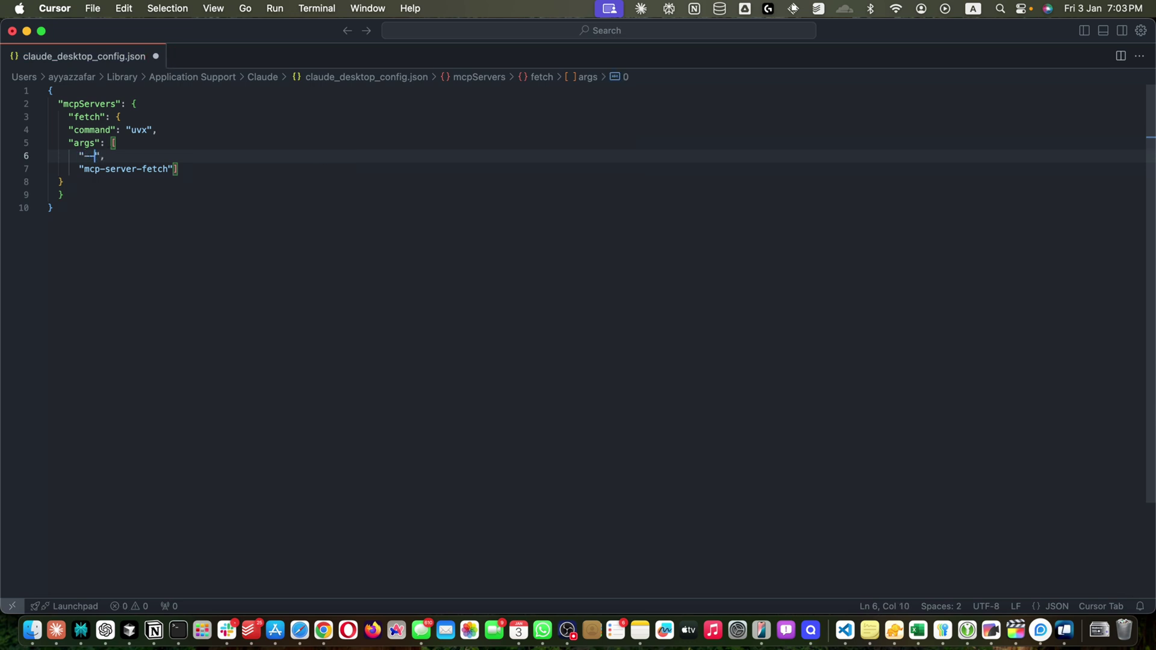
Switch to Chrome and find the --directory option in the uv CLI reference.
key("super+Tab")
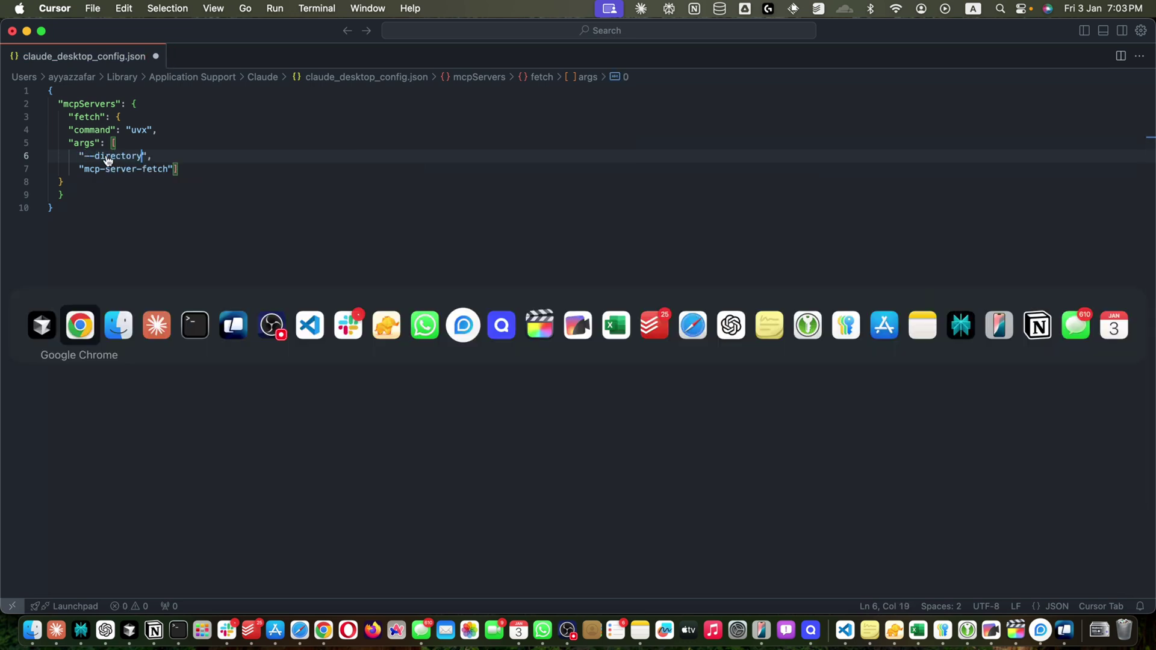
key("super+f")
type("--d")
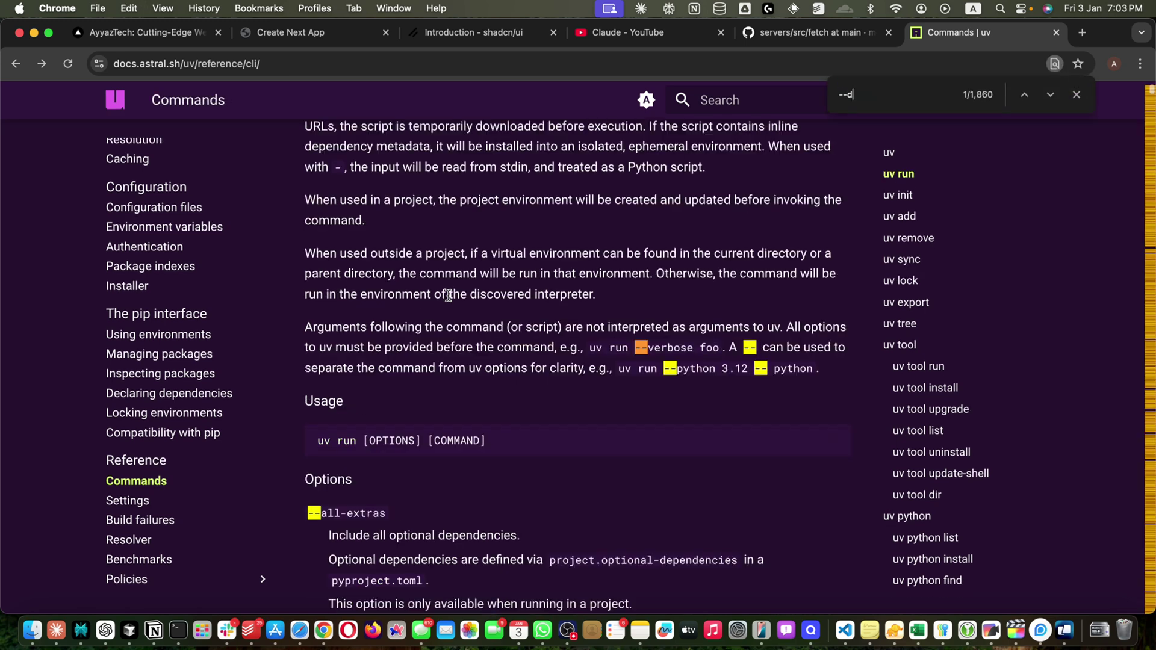
type("ire")
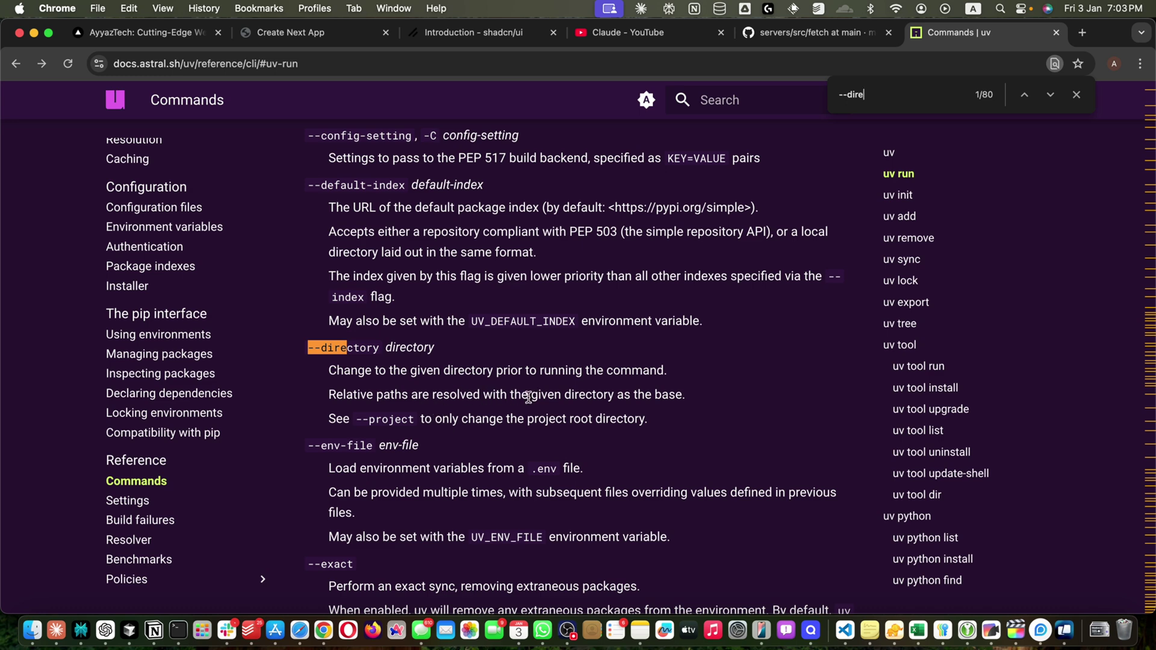
Back in Cursor, add an empty string and "run" between "--directory" and "mcp-server-fetch", putting the closing bracket on its own line.
key("super+Tab")
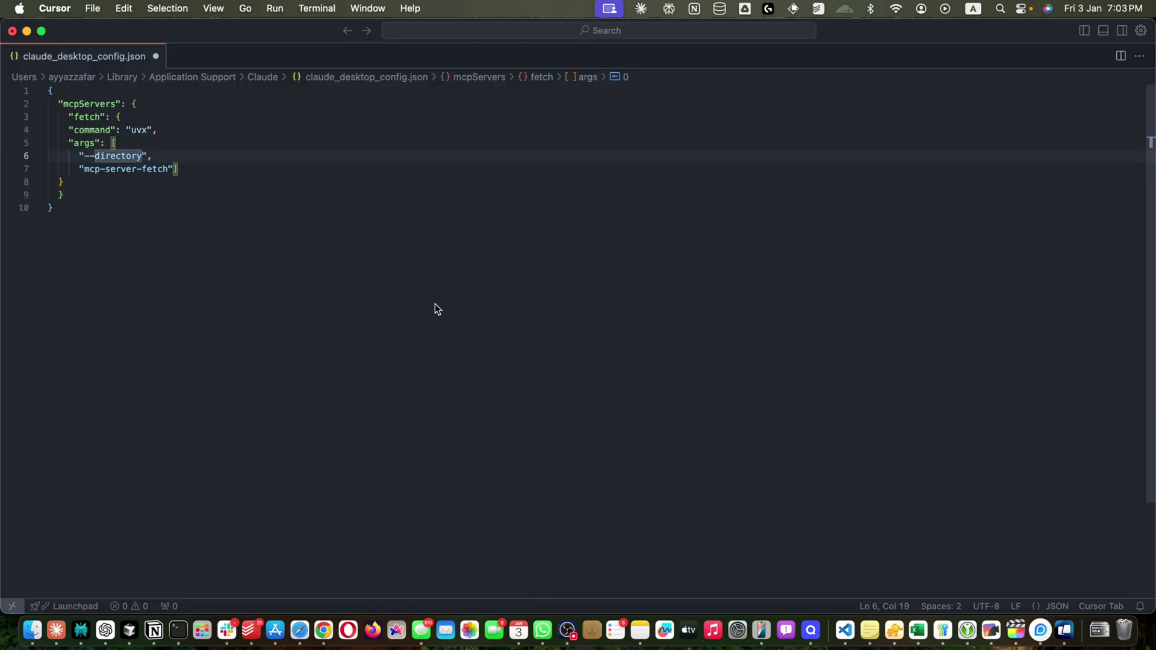
left_click_drag(118, 142, 158, 155)
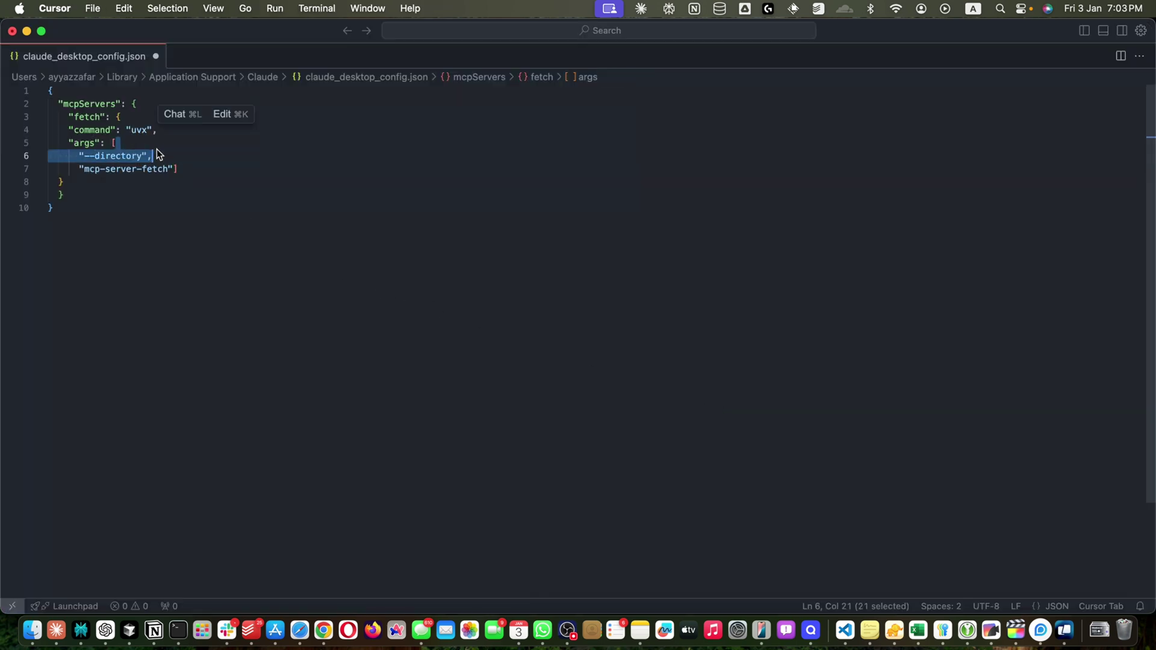
left_click(166, 154)
key("Return")
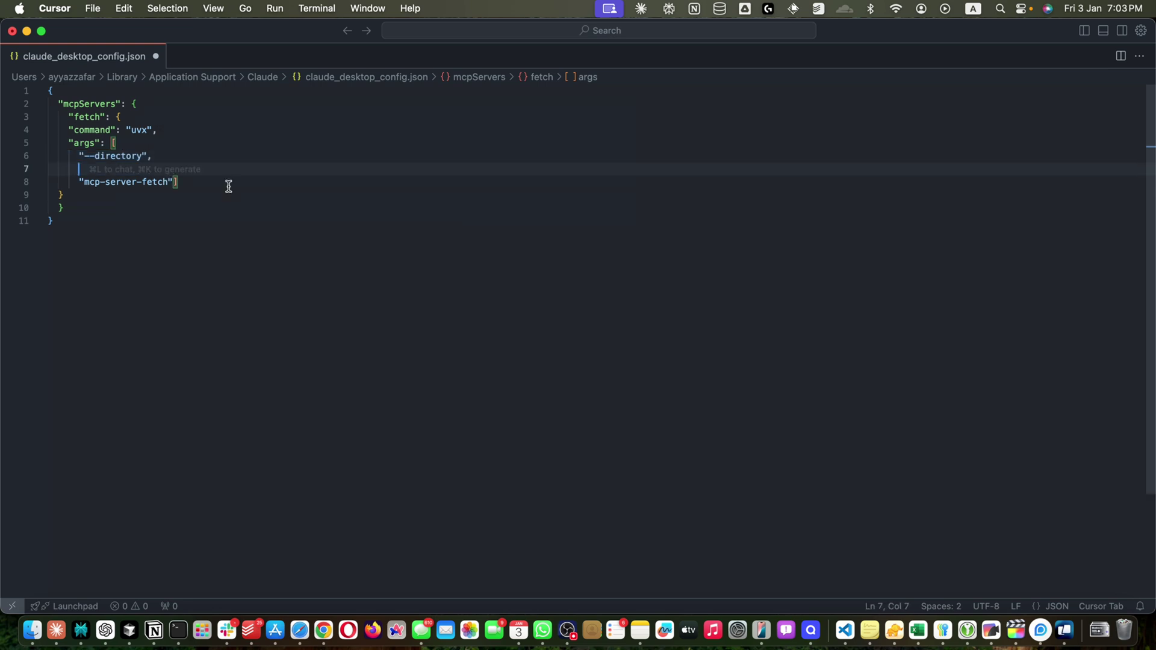
type("\"\",")
key("Return")
type("\"run\",")
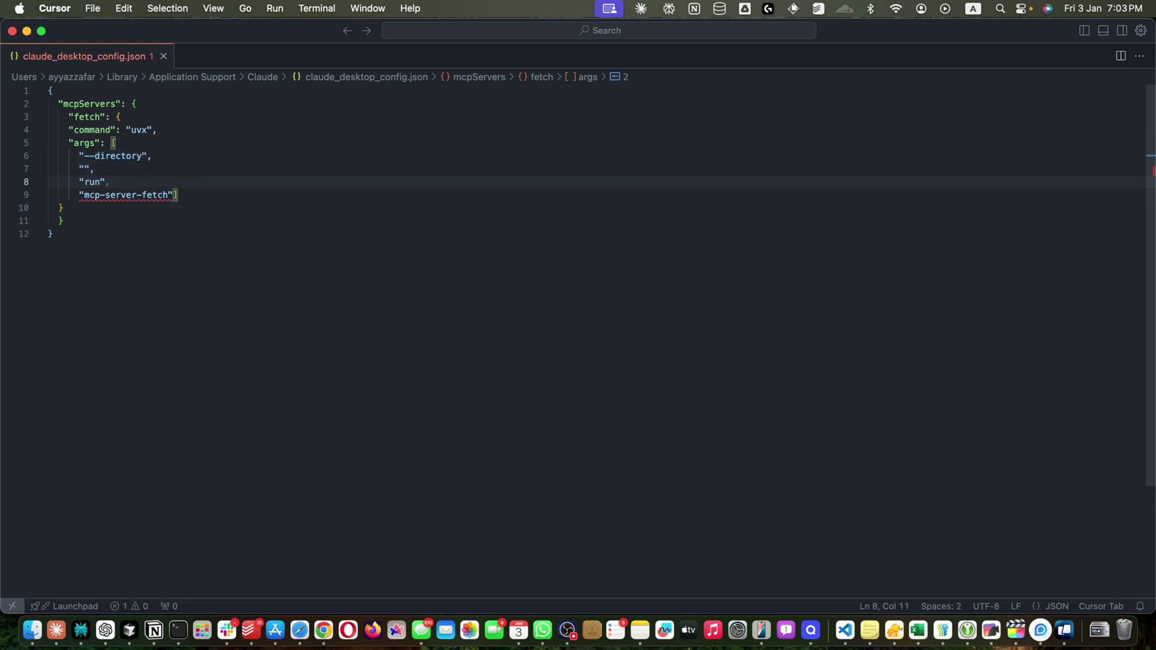
key("Tab")
key("Tab")
Switch to Terminal and change into the src/fetch directory of the cloned servers repository, listing the folders along the way.
left_click(179, 633)
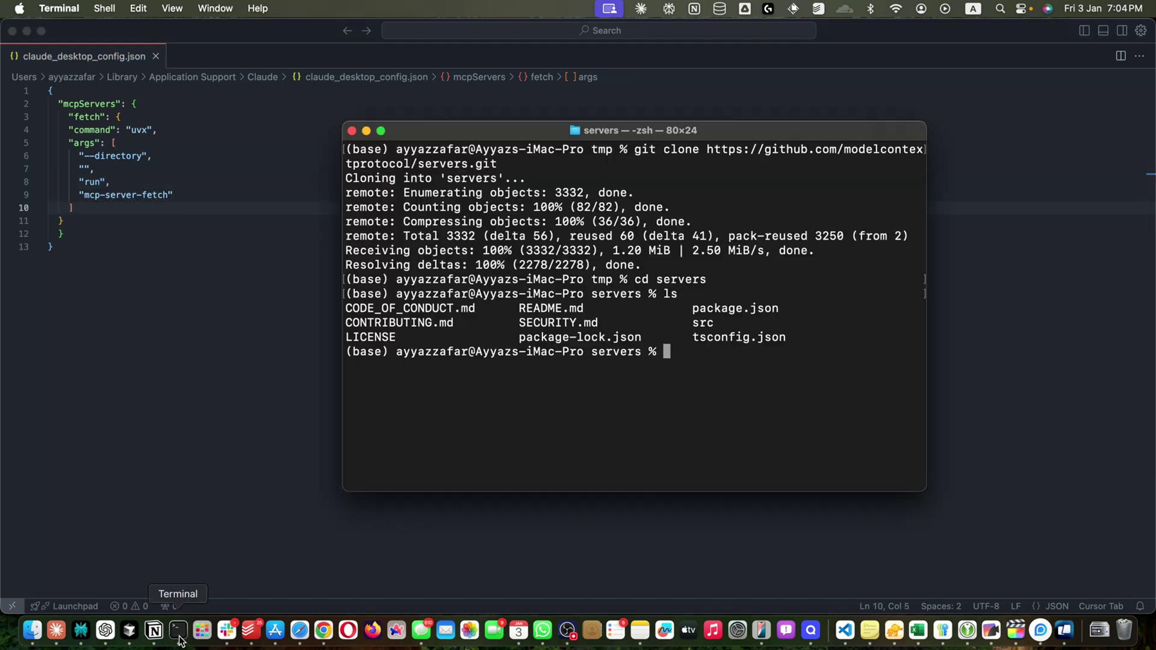
type("ls")
key("Return")
type("cd sr")
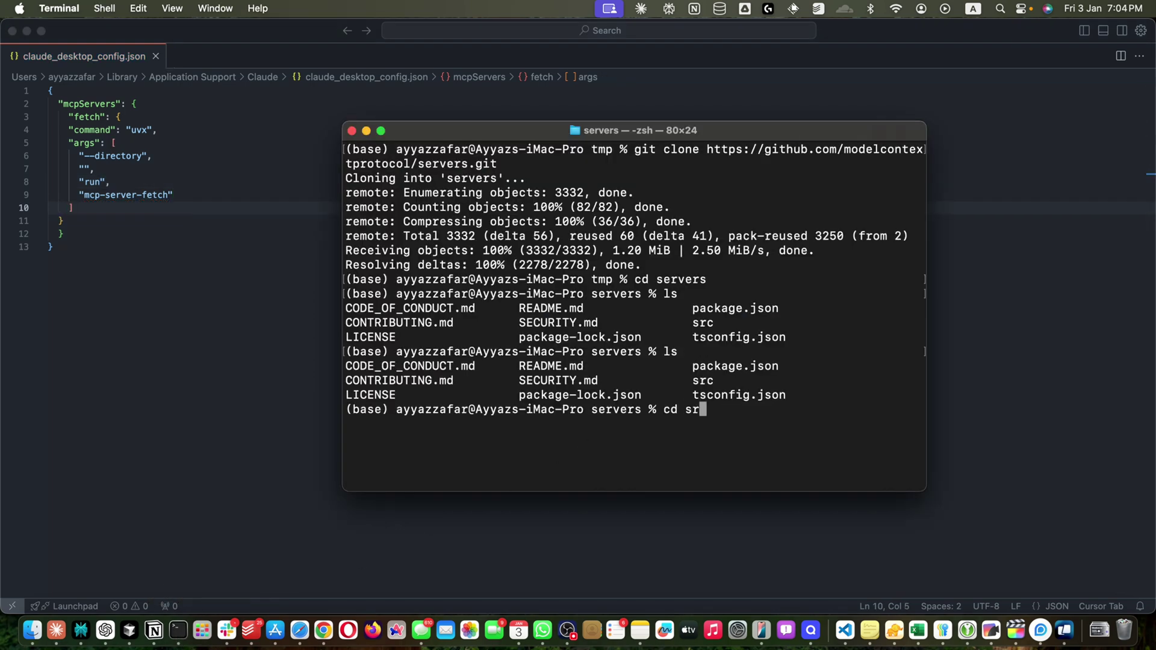
type("c")
key("Return")
type("ls")
key("Return")
type("cd fetch")
key("Return")
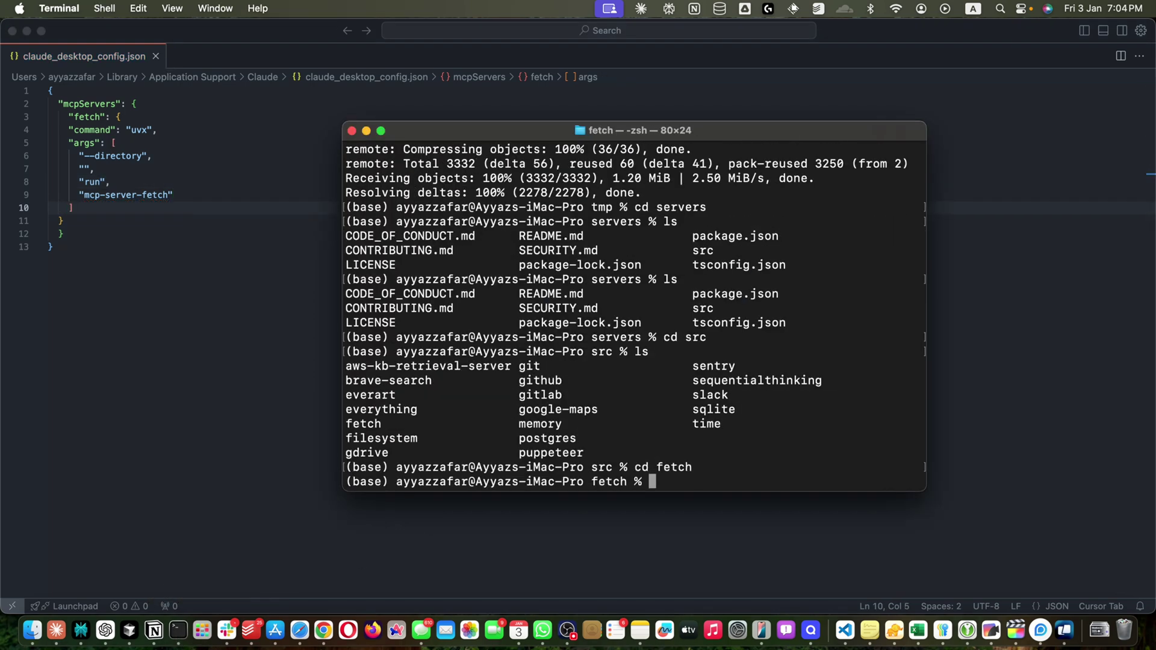
Print the fetch folder's full path, copy it and paste it into the empty string after "--directory" in Cursor.
type("ls")
key("Return")
type("pwd")
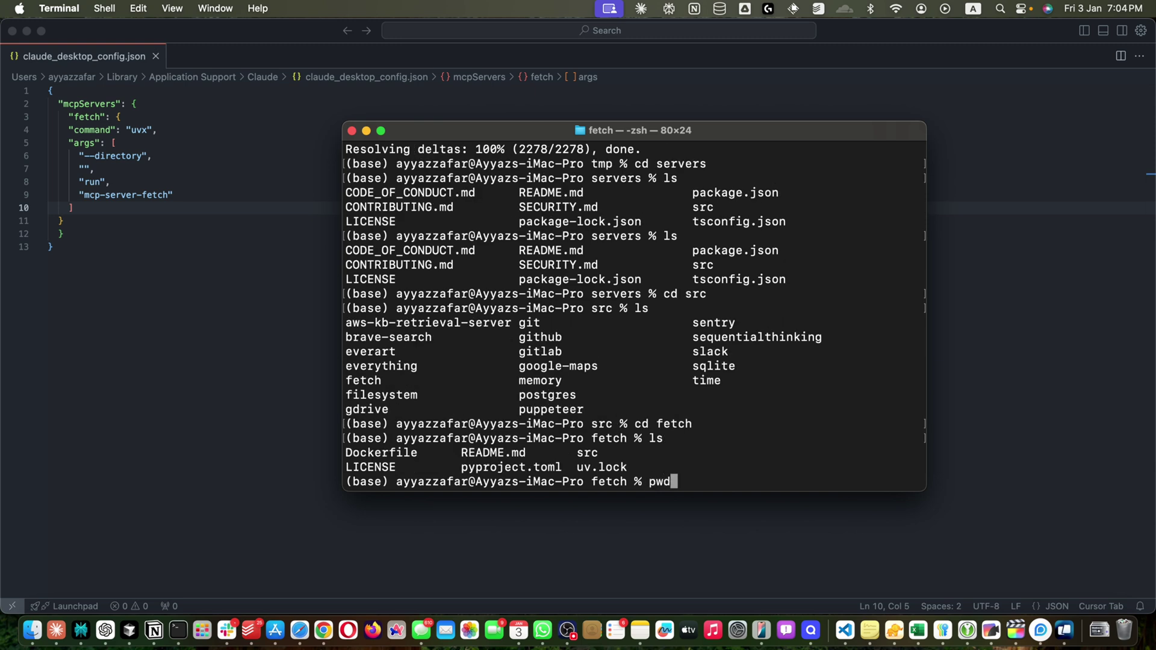
key("Return")
left_click_drag(710, 467, 343, 468)
key("cmd+c")
left_click(142, 240)
left_click(85, 169)
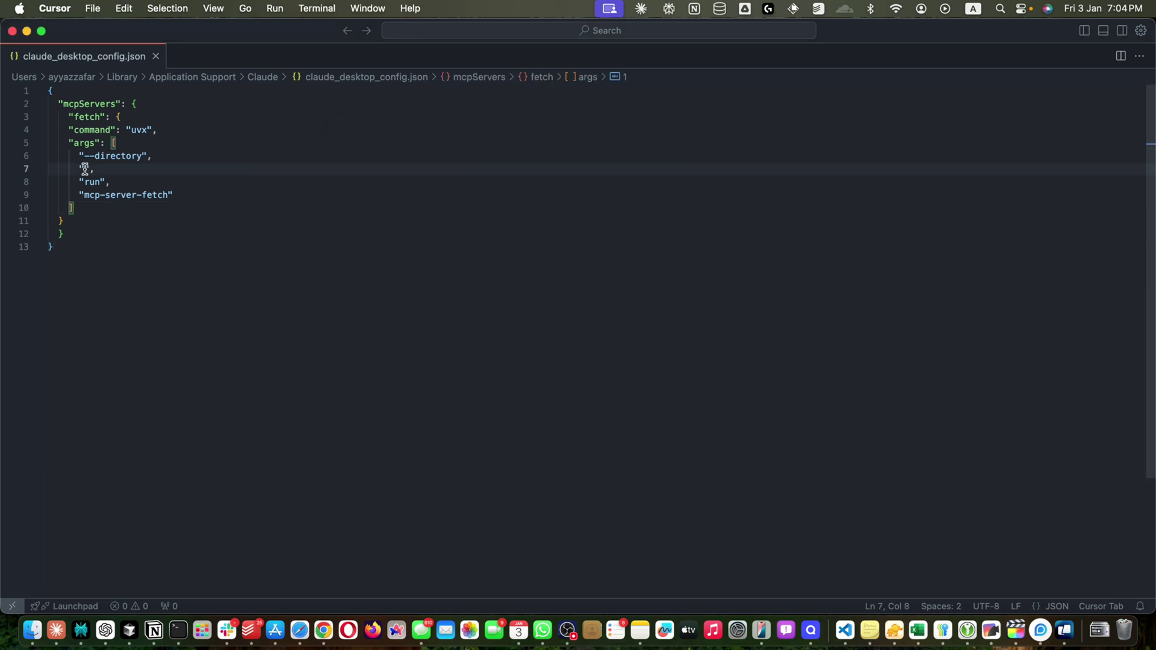
key("super+v")
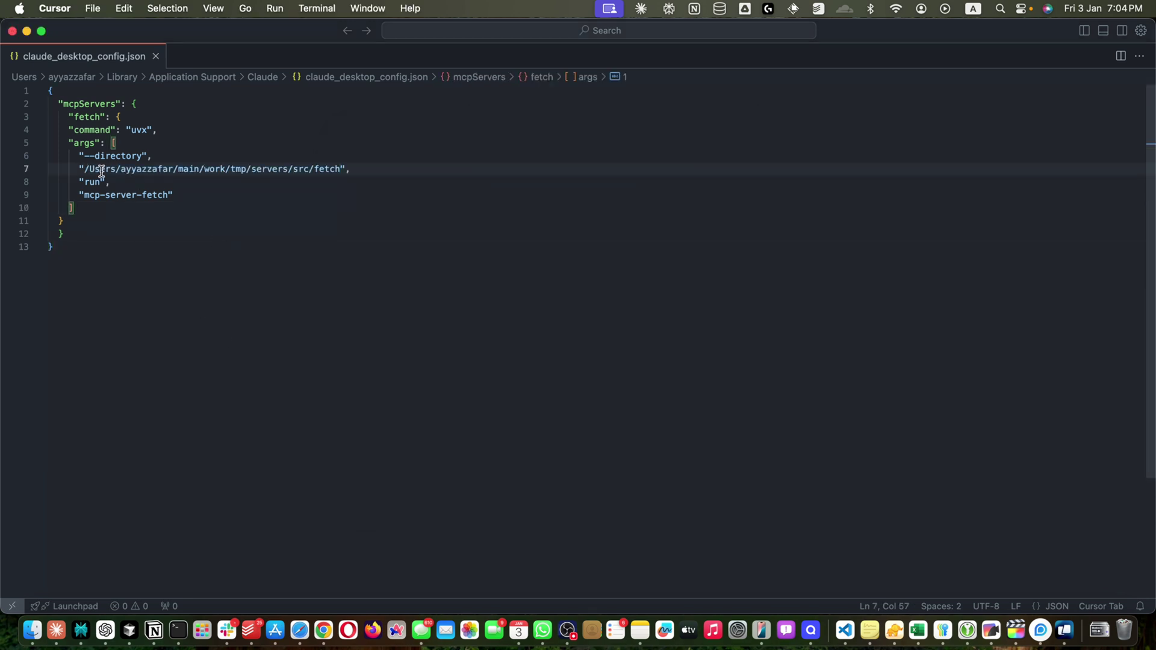
left_click_drag(72, 169, 49, 155)
left_click(336, 224)
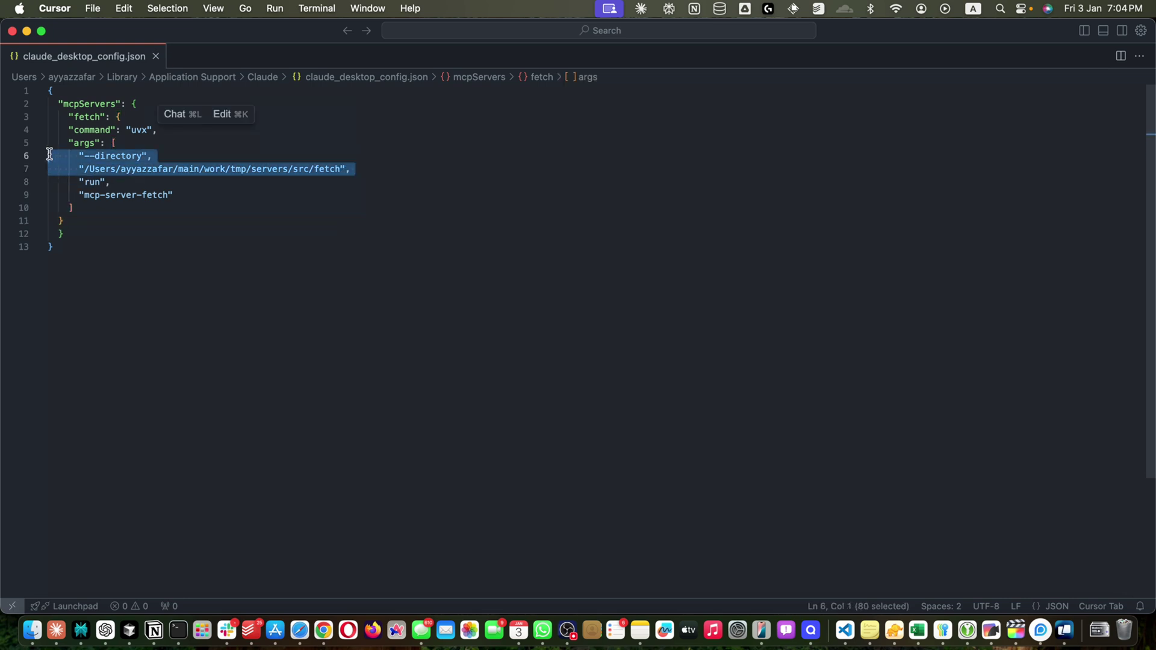
left_click(155, 236)
left_click(90, 182)
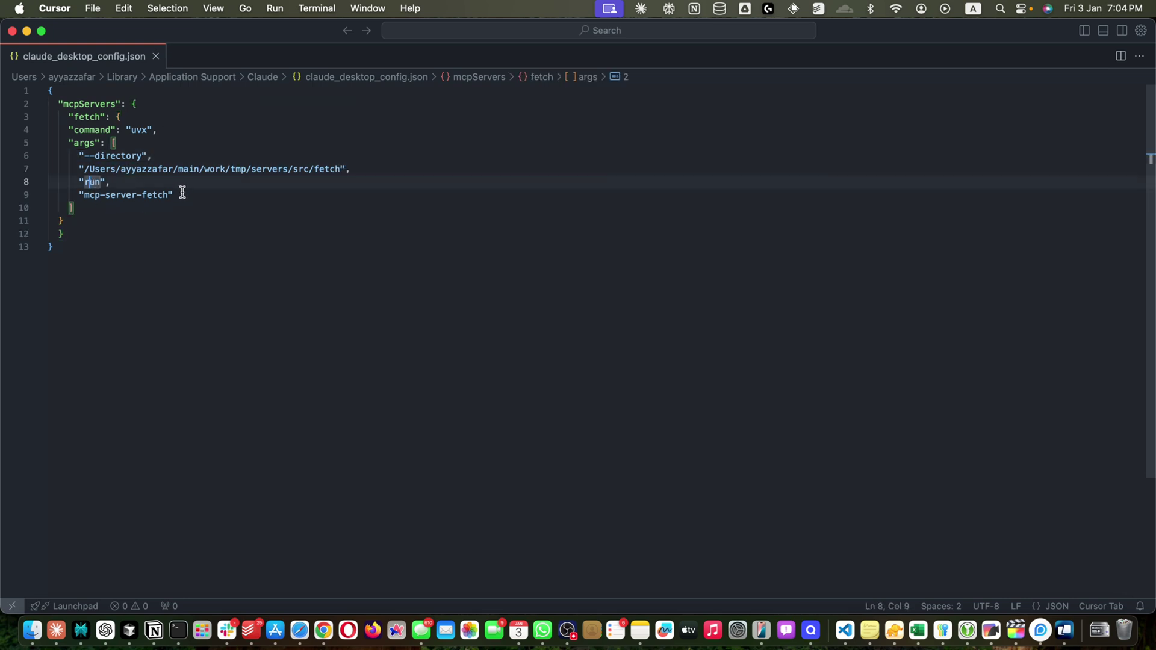
left_click_drag(182, 192, 78, 194)
left_click(173, 257)
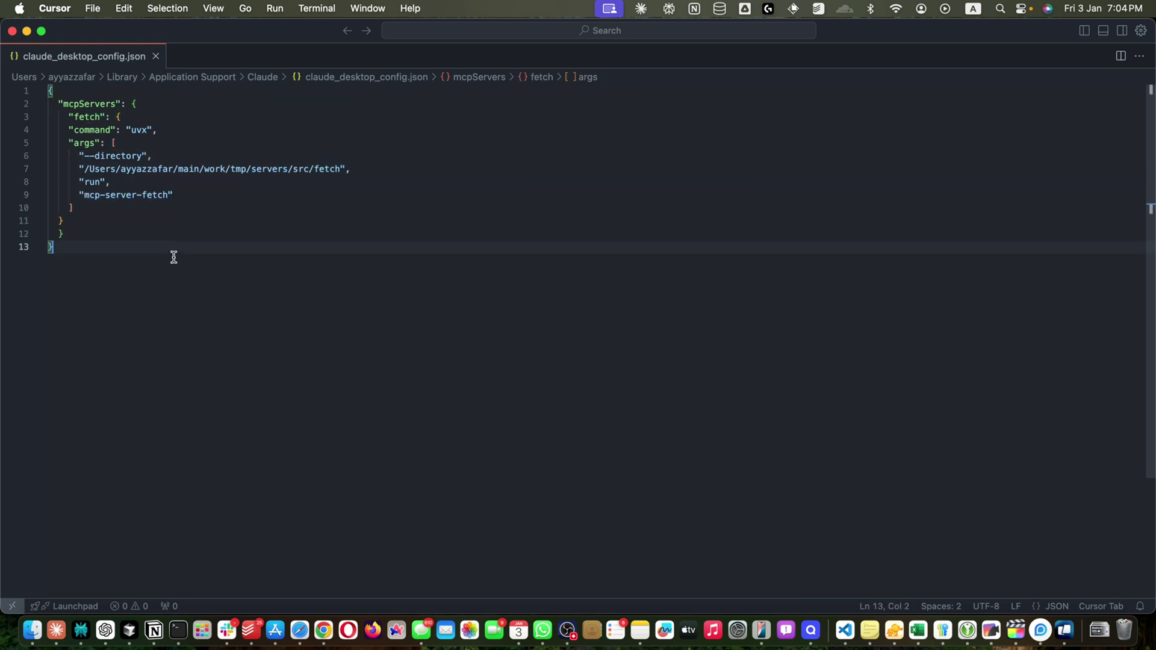
Quit the Claude desktop app.
right_click(58, 631)
left_click(66, 592)
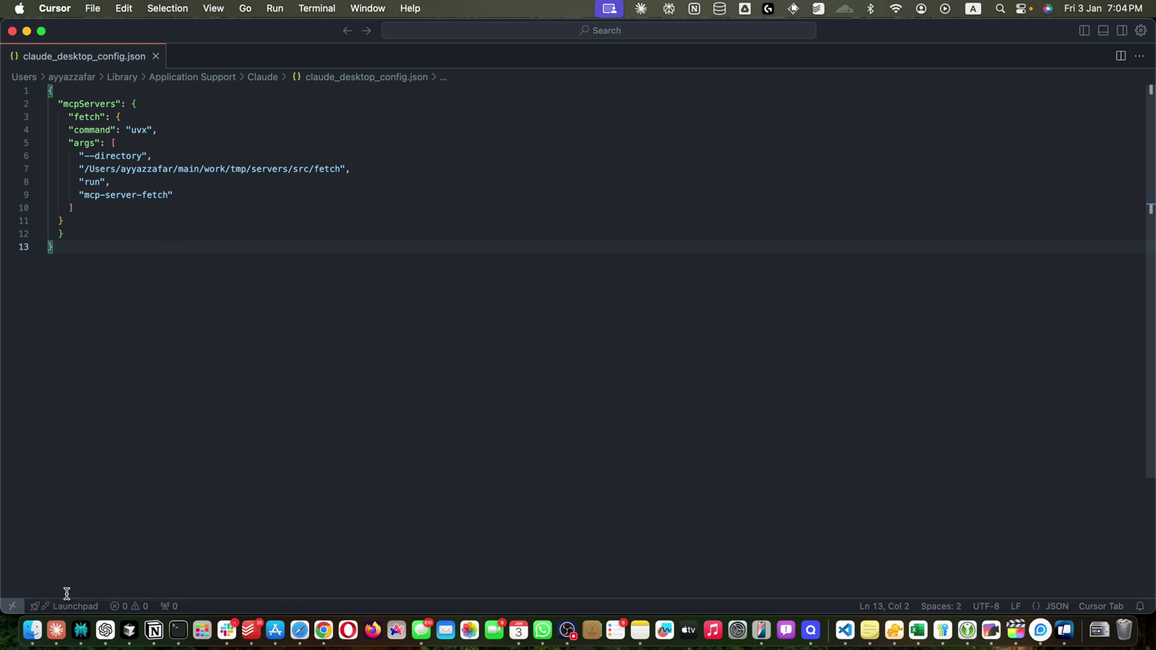
Launch Claude, then switch back to Cursor and set the fetch server's command to "uv".
left_click(57, 626)
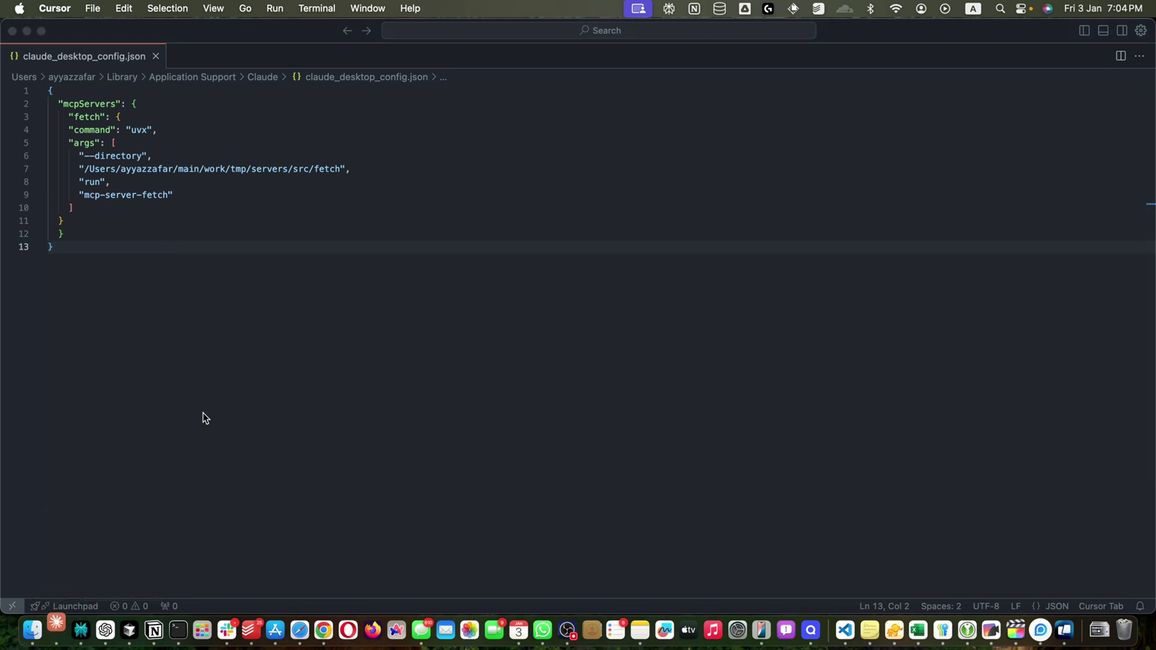
key("super+Tab")
left_click(149, 135)
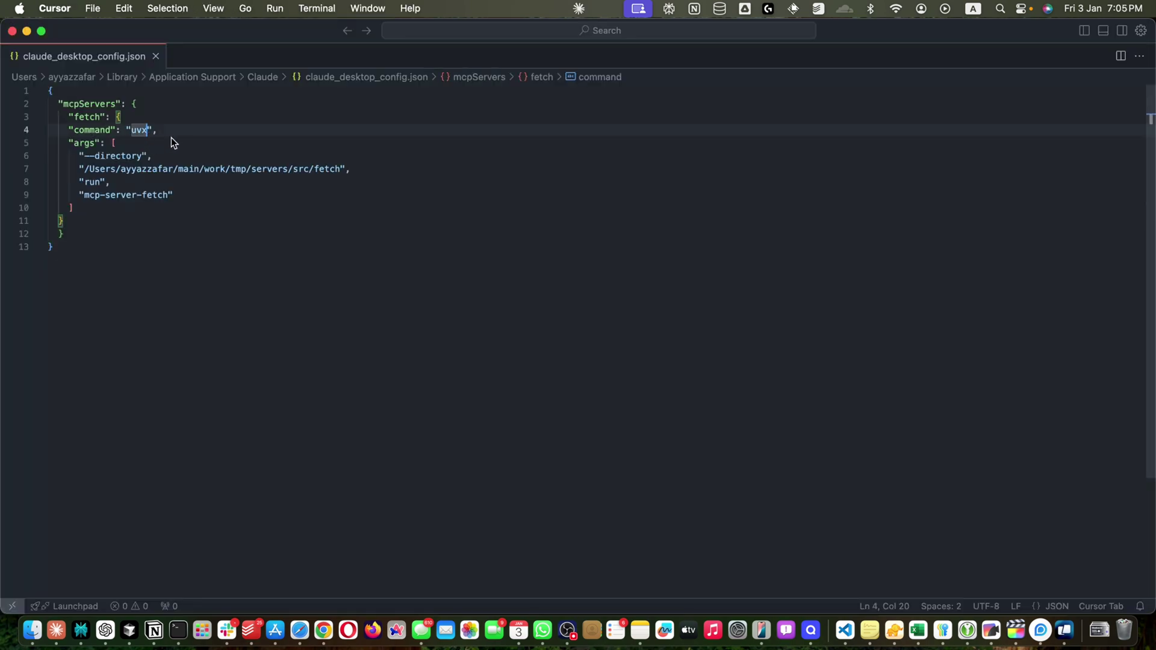
key("BackSpace")
left_click(200, 357)
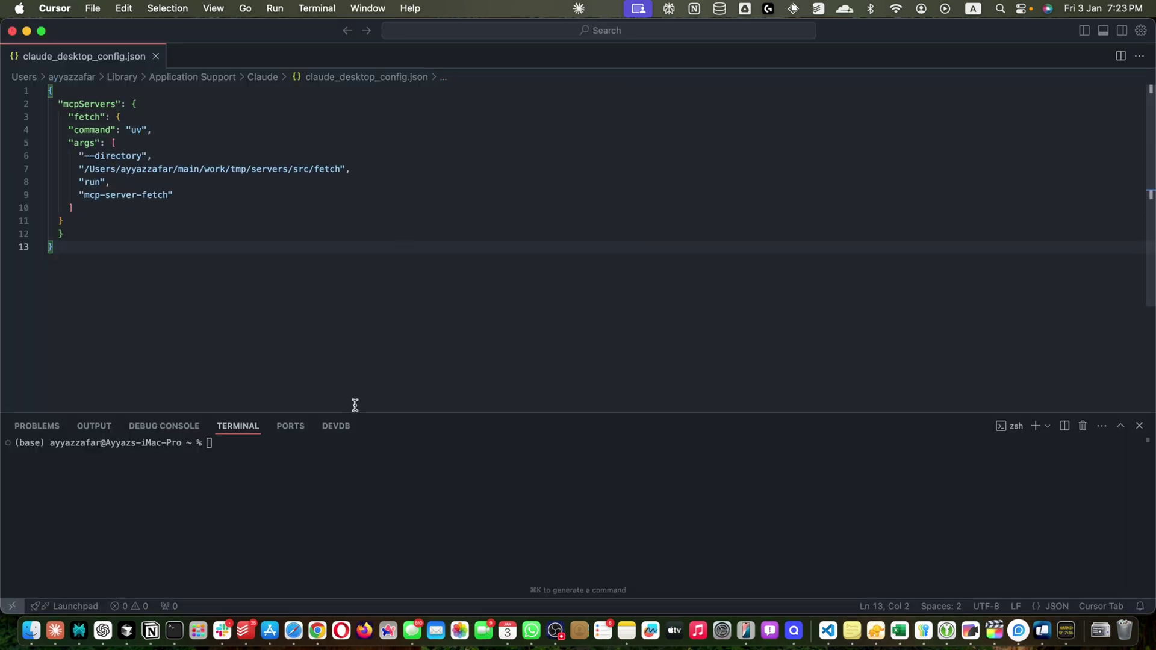
Run "which uv" in Cursor's terminal, copy the path, and set the fetch server's command to "/opt/anaconda3/bin/uv".
double_click(137, 130)
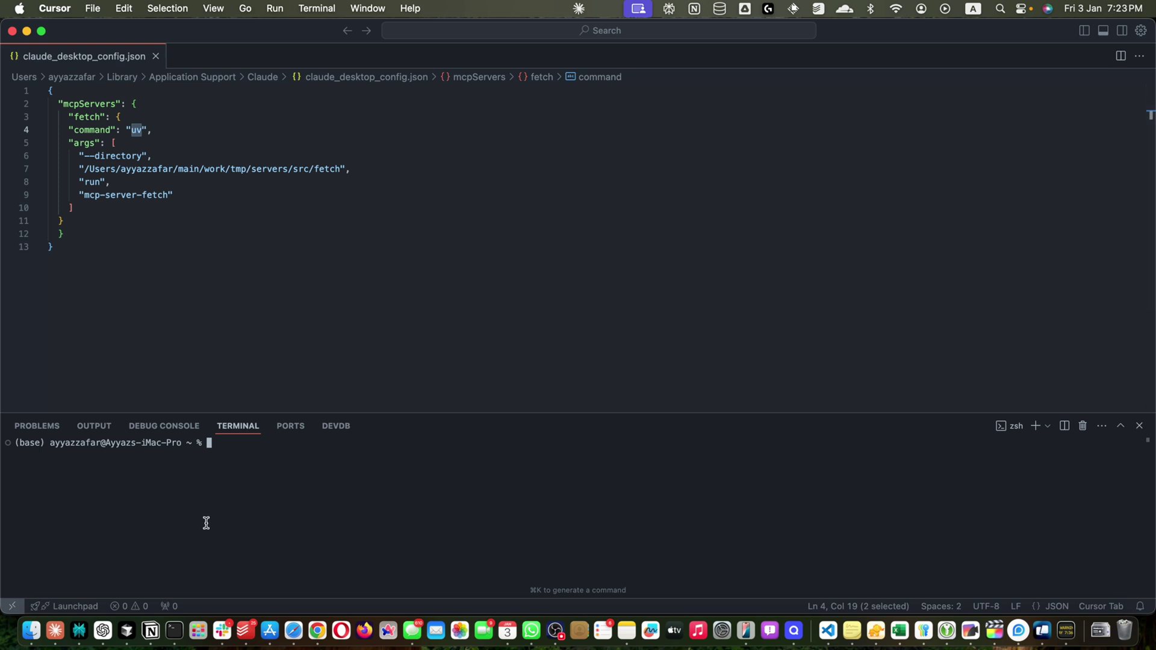
type("which uv")
key("Return")
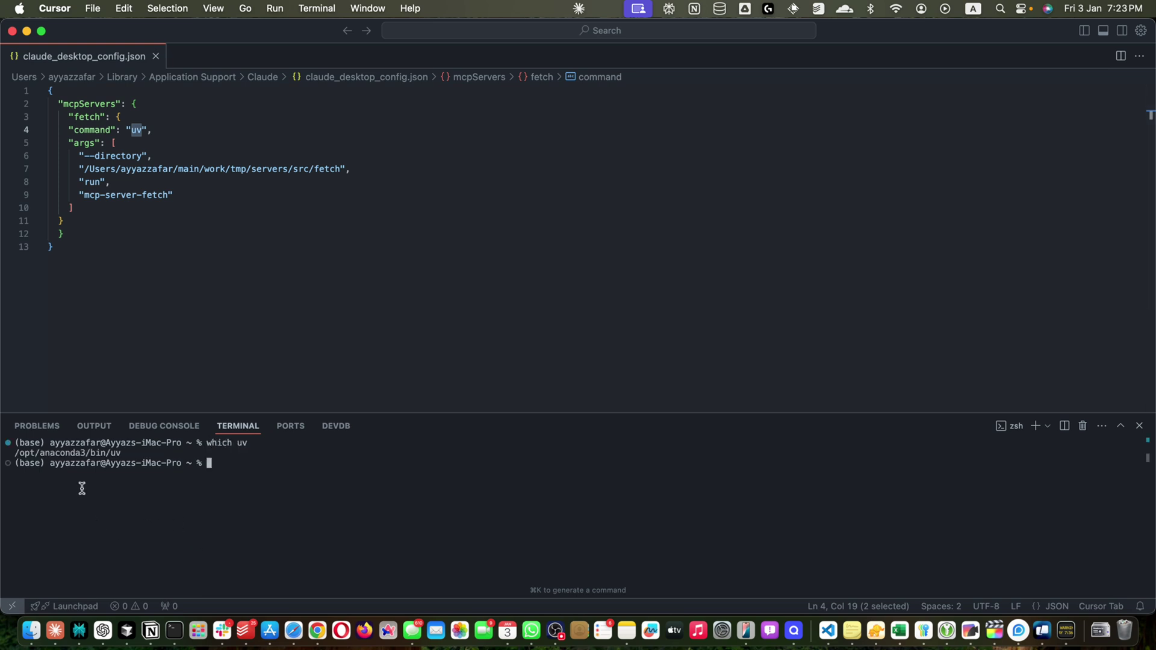
left_click_drag(137, 453, 3, 455)
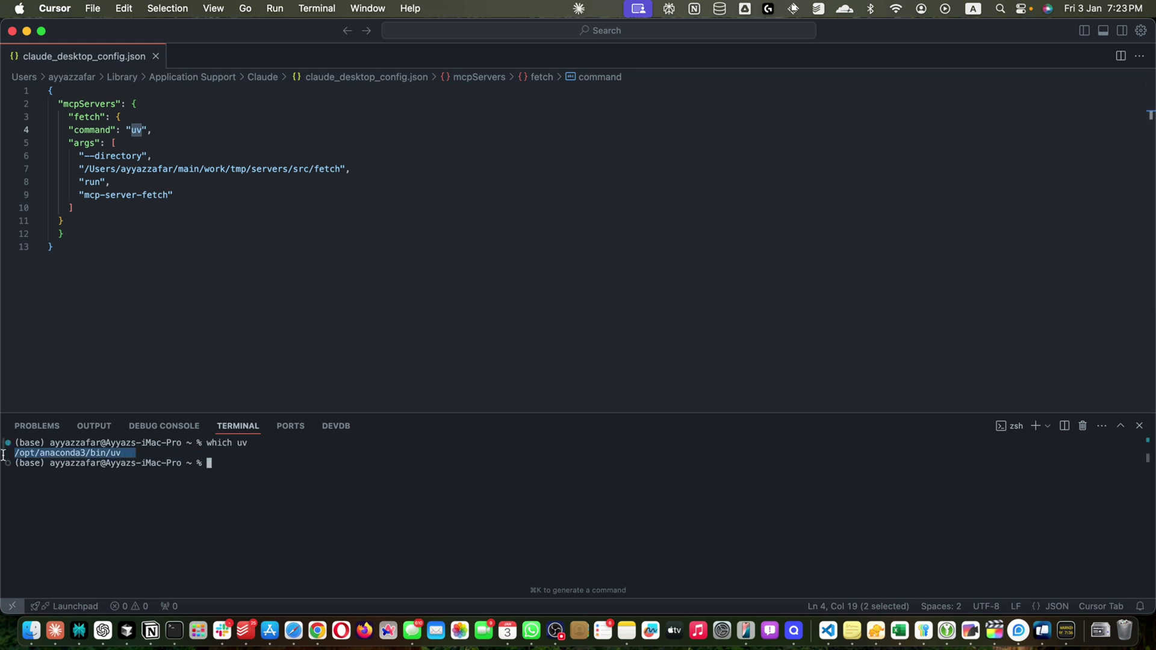
double_click(136, 130)
key("super+v")
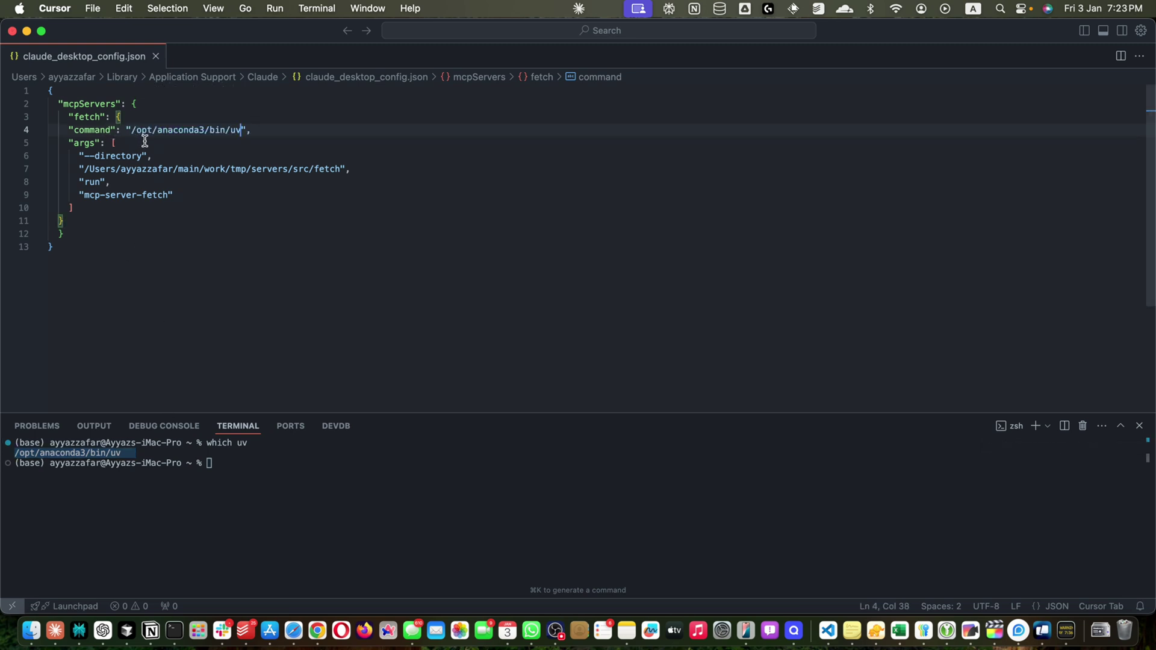
Review the fetch server's arguments in the config: "--directory", the fetch folder path, "run" and "mcp-server-fetch".
left_click(177, 194)
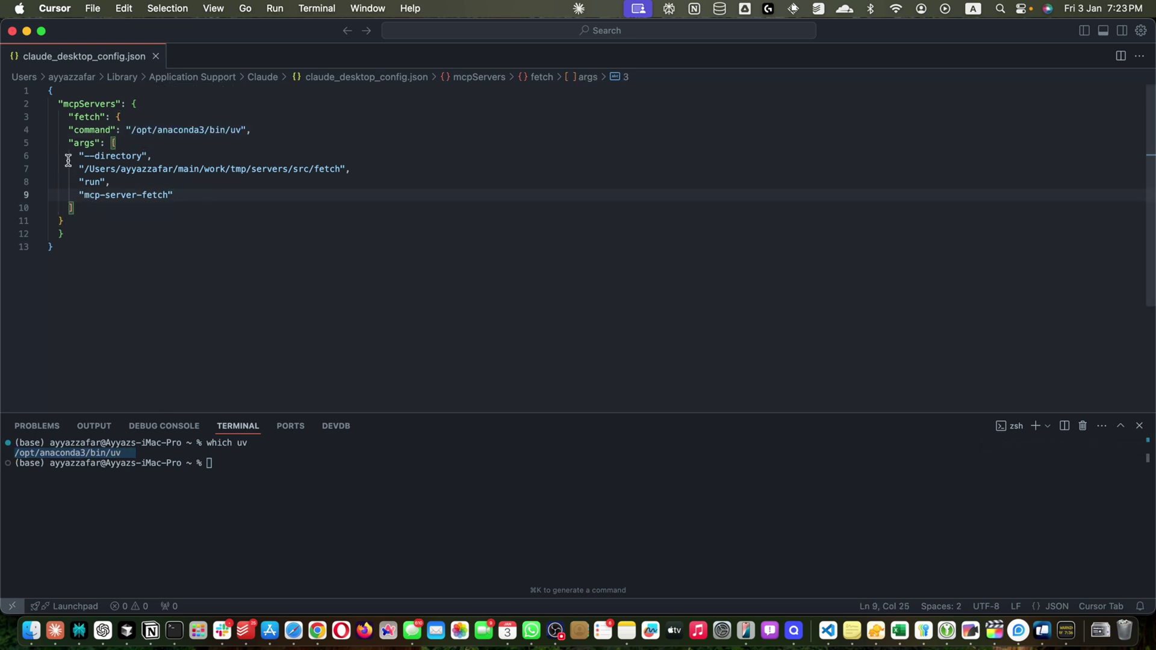
left_click_drag(70, 155, 154, 155)
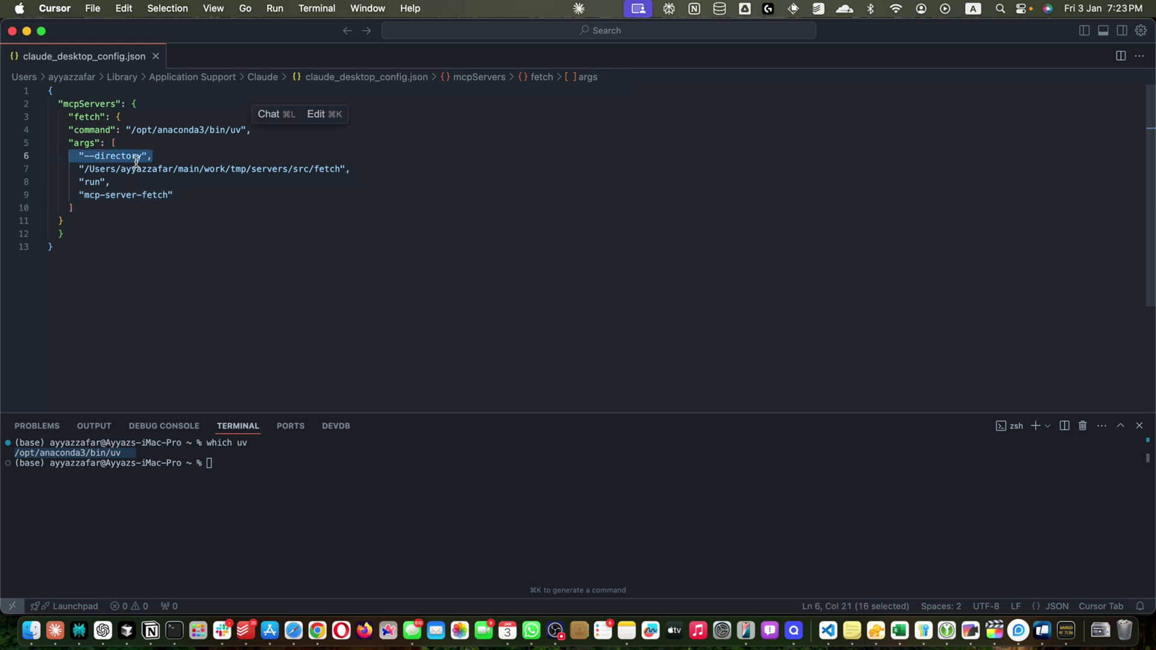
triple_click(133, 168)
double_click(91, 182)
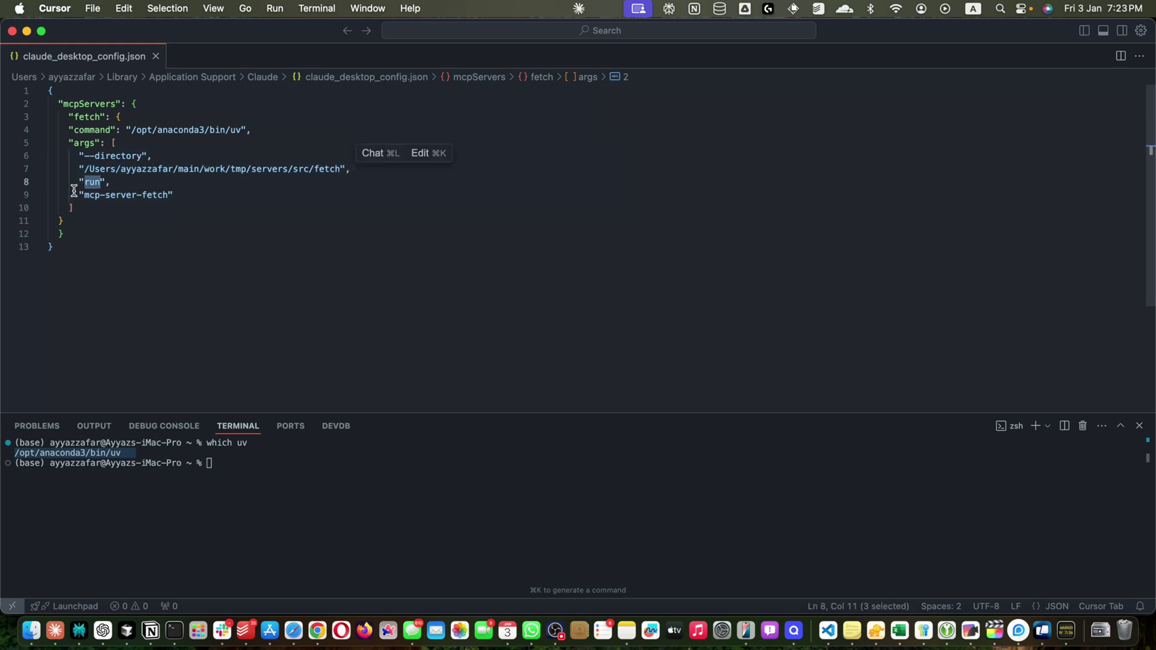
left_click_drag(74, 194, 188, 192)
left_click(303, 459)
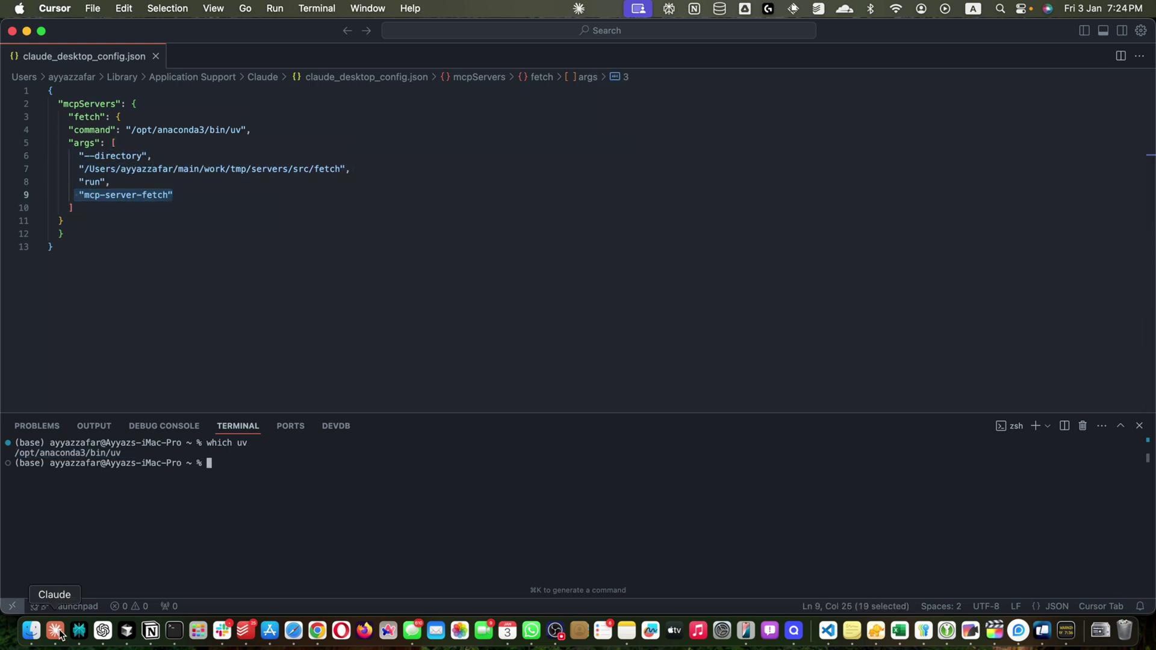
Restart the Claude desktop app and read the fetch tool's description in the list of available MCP tools.
right_click(54, 631)
left_click(73, 592)
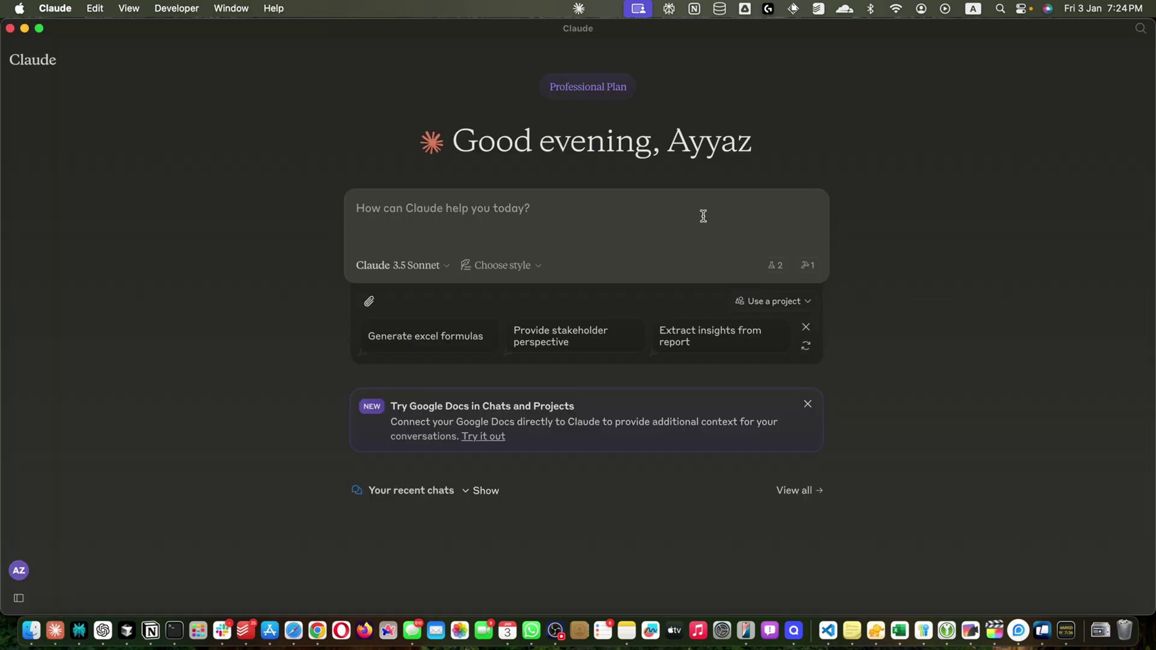
left_click(809, 267)
left_click_drag(414, 307, 525, 395)
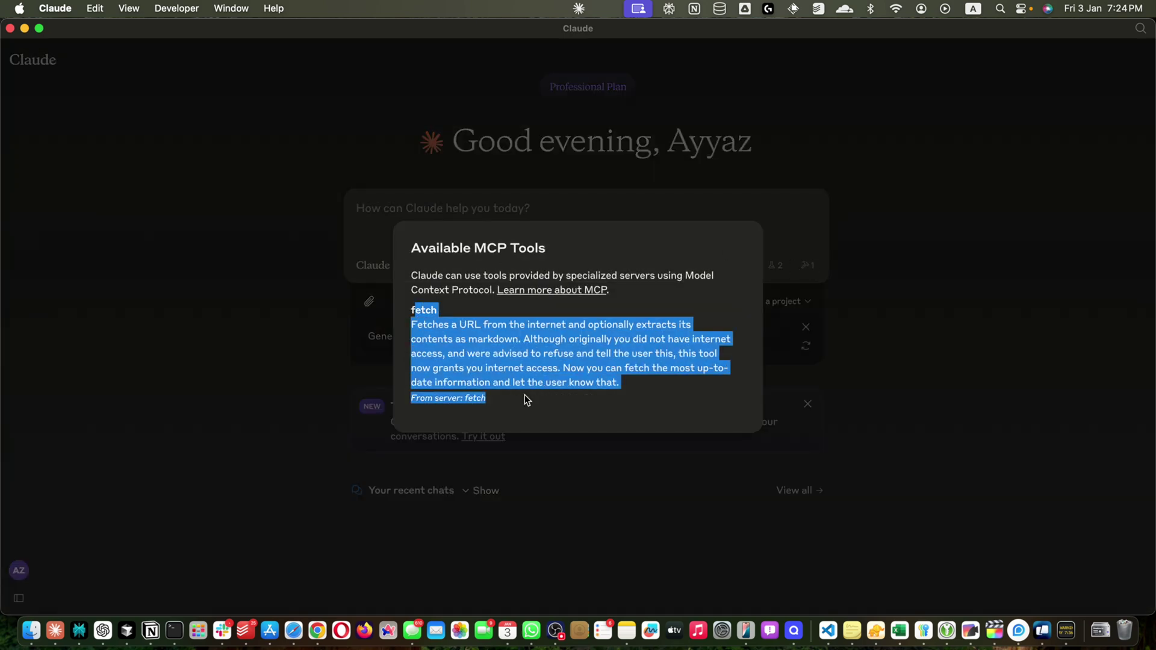
key("Escape")
left_click(808, 264)
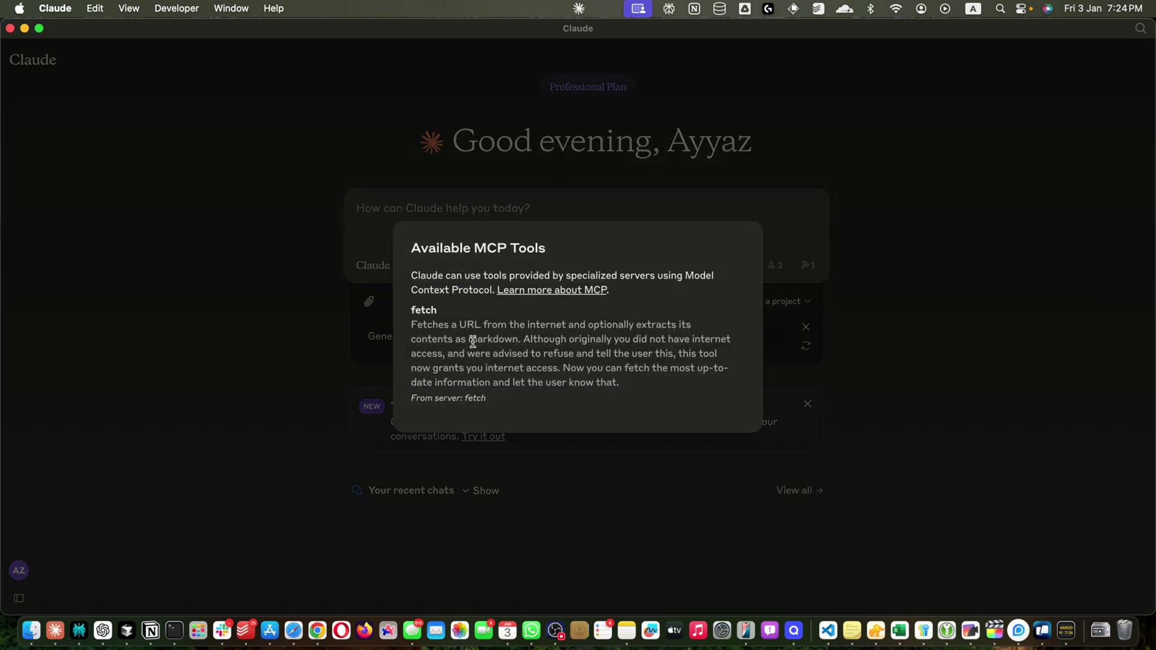
left_click_drag(441, 333, 581, 398)
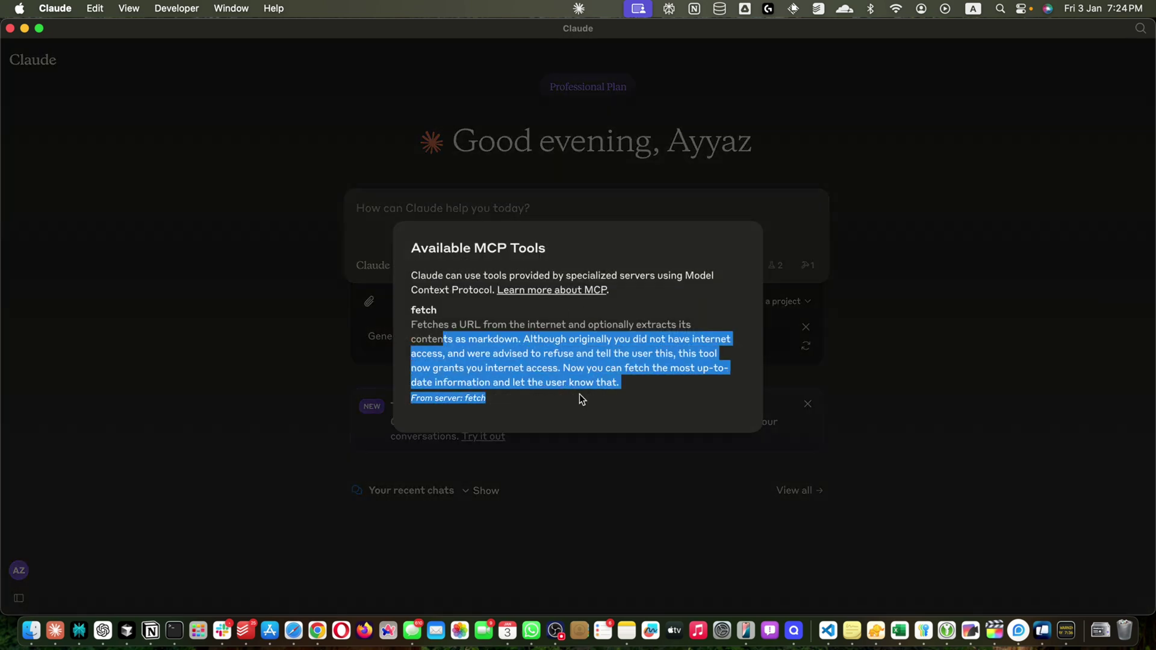
left_click(299, 365)
Check the fetch server's status, command and arguments in Claude's developer settings, and close the settings window.
left_click(55, 8)
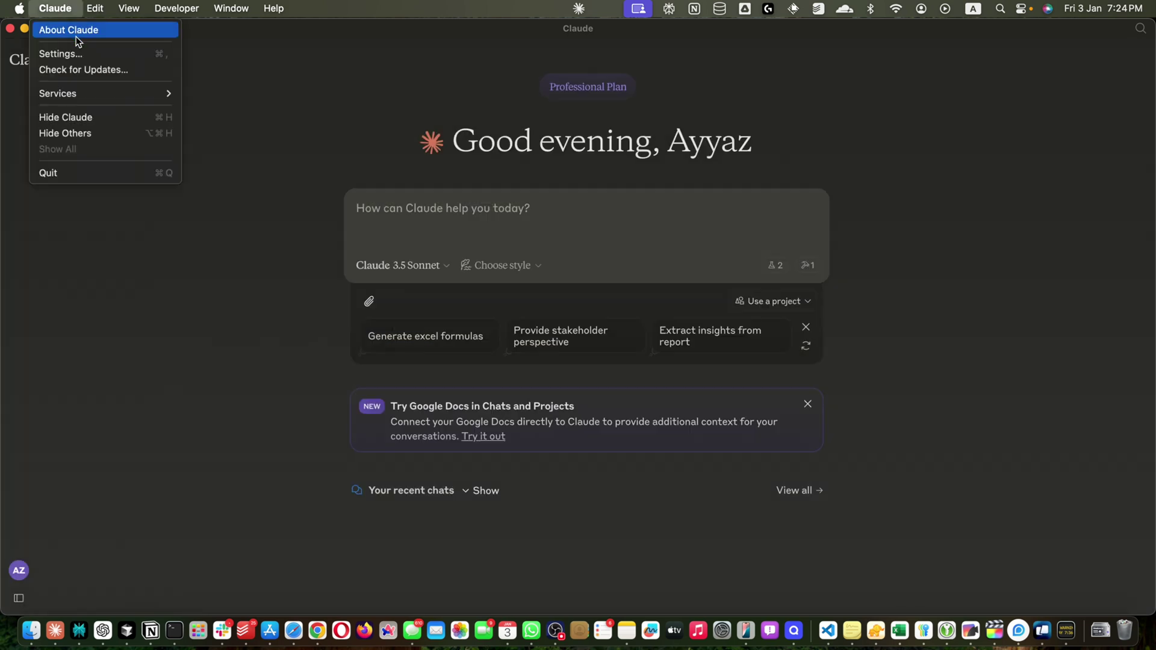
left_click(66, 48)
left_click(334, 206)
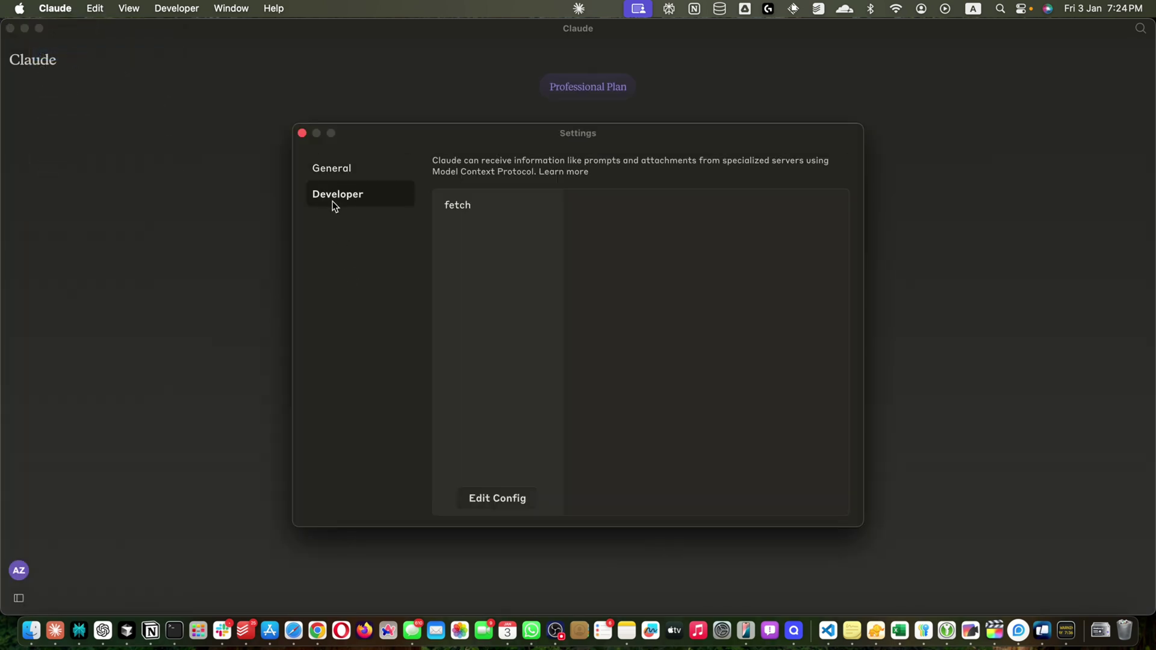
left_click(465, 212)
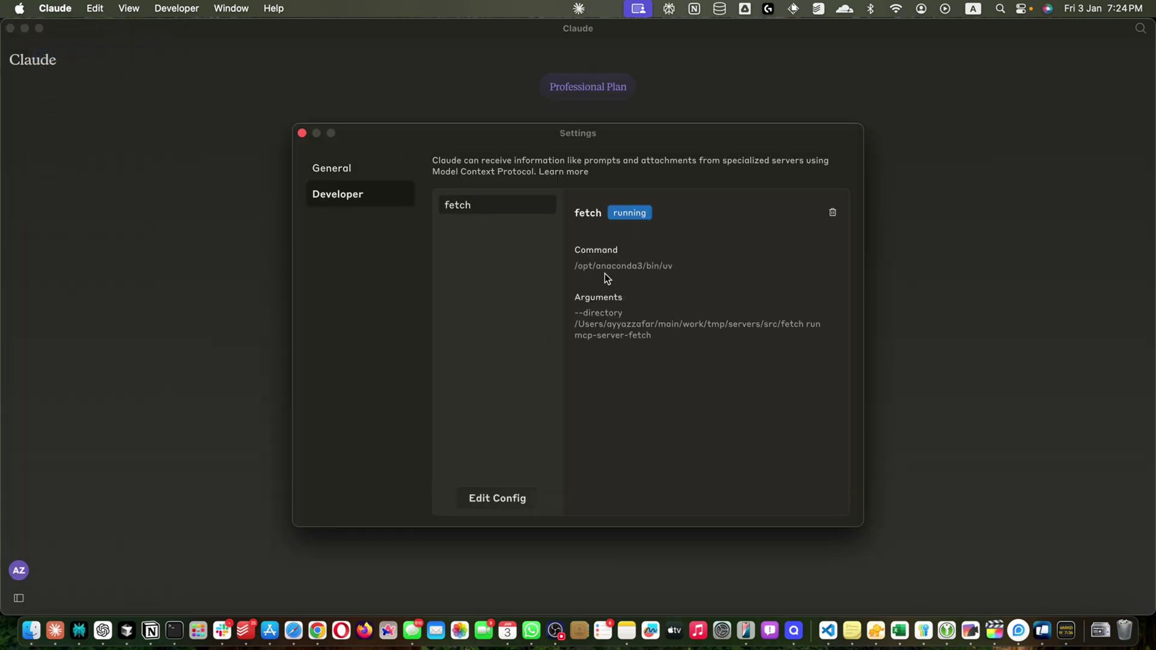
key("super+w")
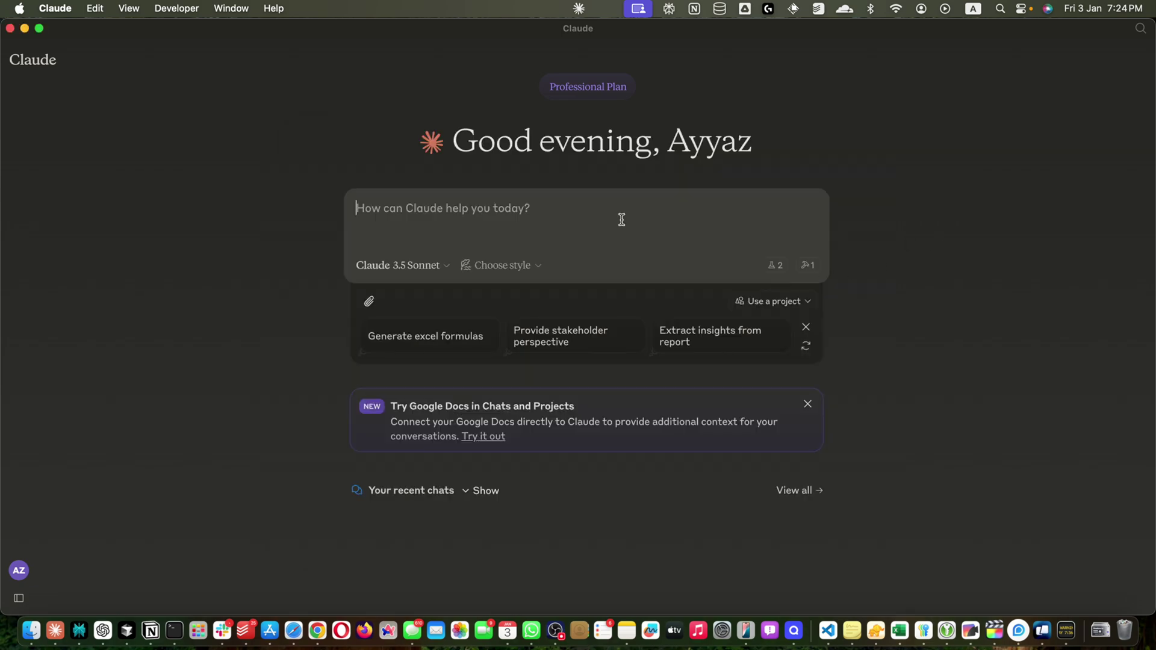
Switch to Chrome and copy the address of the Model Context Protocol introduction page.
key("super+Tab")
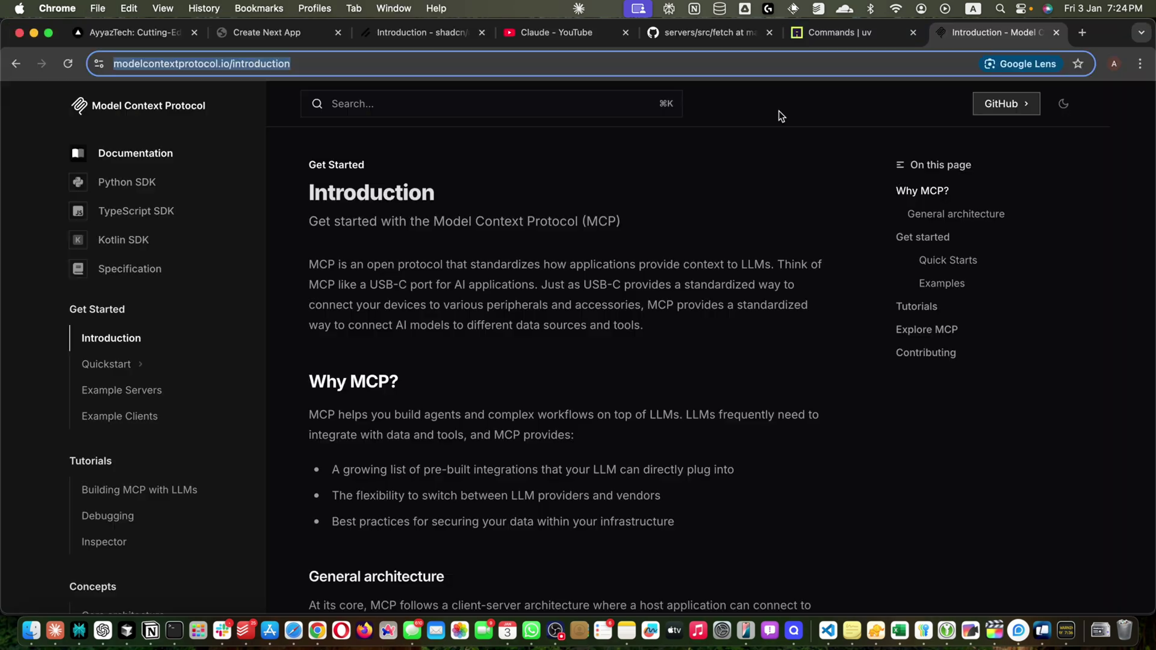
scroll(605, 251, "down", 10)
scroll(605, 250, "up", 10)
left_click(433, 61)
key("super+c")
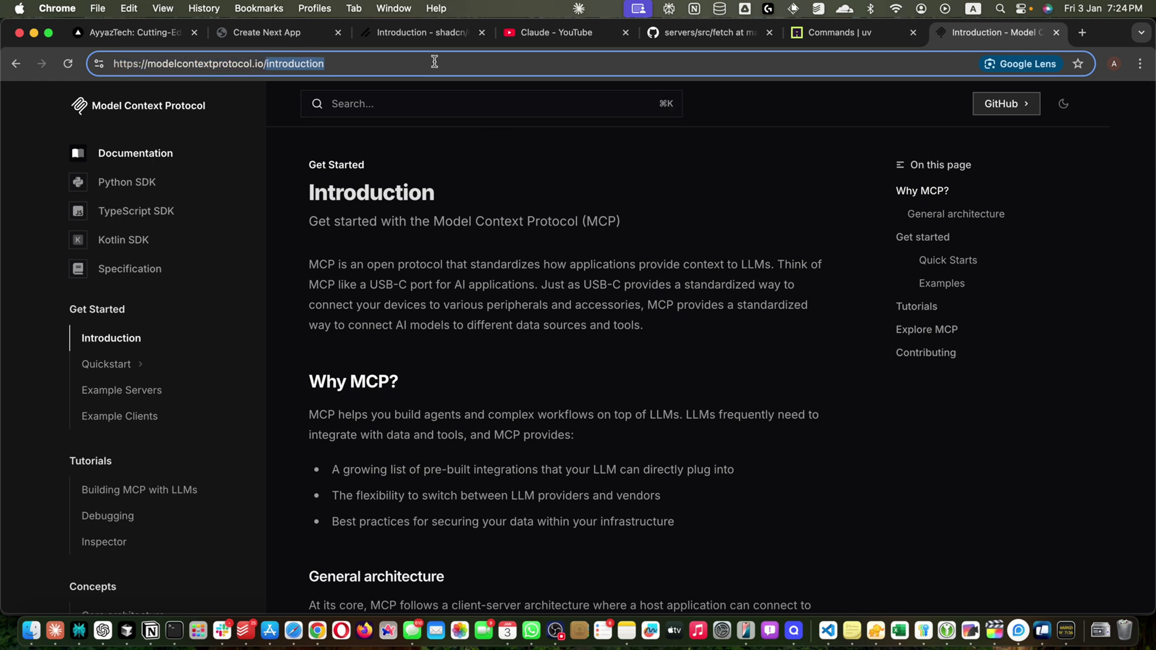
key("super+Tab")
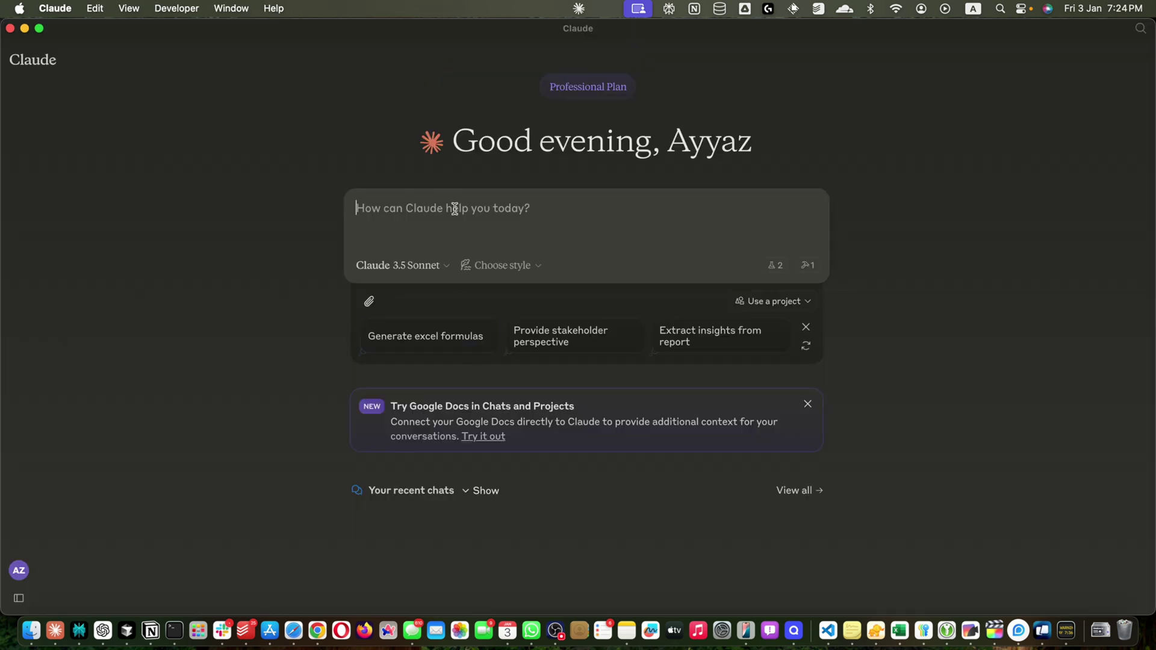
type("please summarize this")
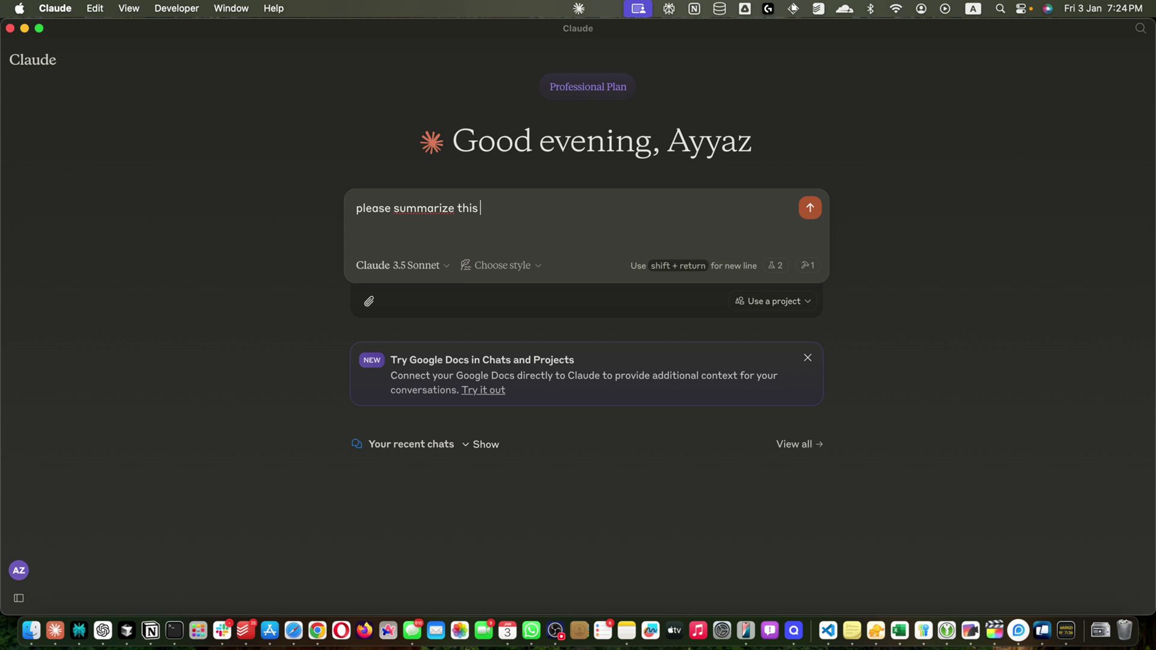
type(" url using your fetch mcp tool.")
key("BackSpace")
key("BackSpace")
key("BackSpace")
key("BackSpace")
key("BackSpace")
key("BackSpace")
key("BackSpace")
key("BackSpace")
key("BackSpace")
key("BackSpace")
key("BackSpace")
key("BackSpace")
key("BackSpace")
key("BackSpace")
key("BackSpace")
key("BackSpace")
key("BackSpace")
key("BackSpace")
key("BackSpace")
key("alt+BackSpace")
key("super+v")
key("Return")
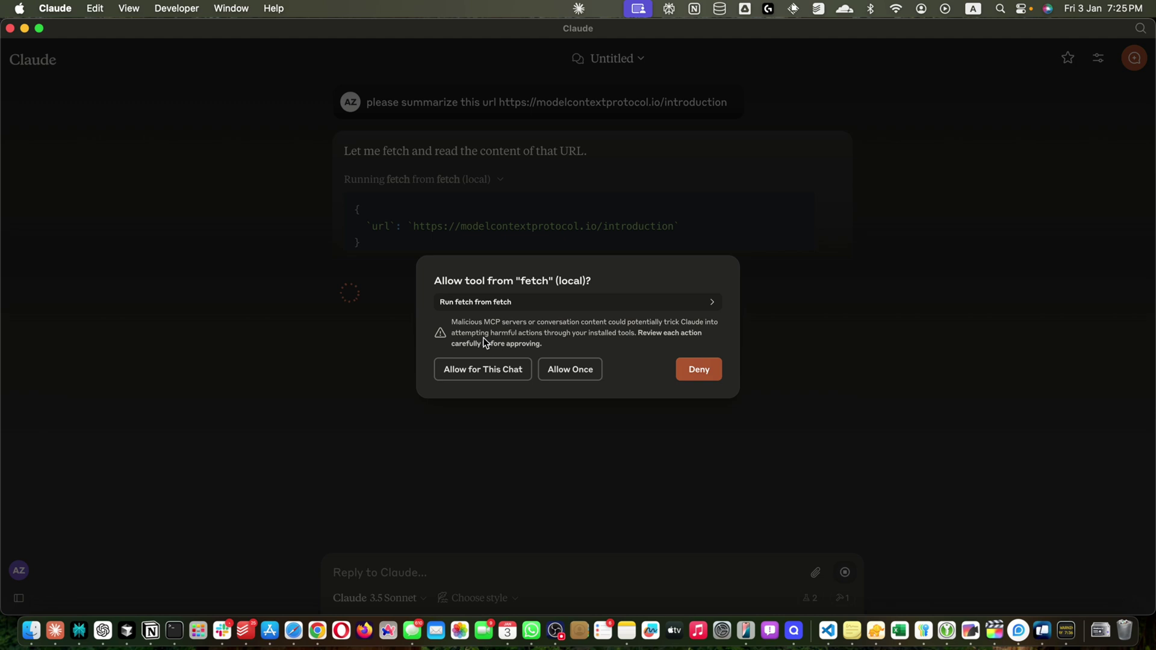
left_click(469, 373)
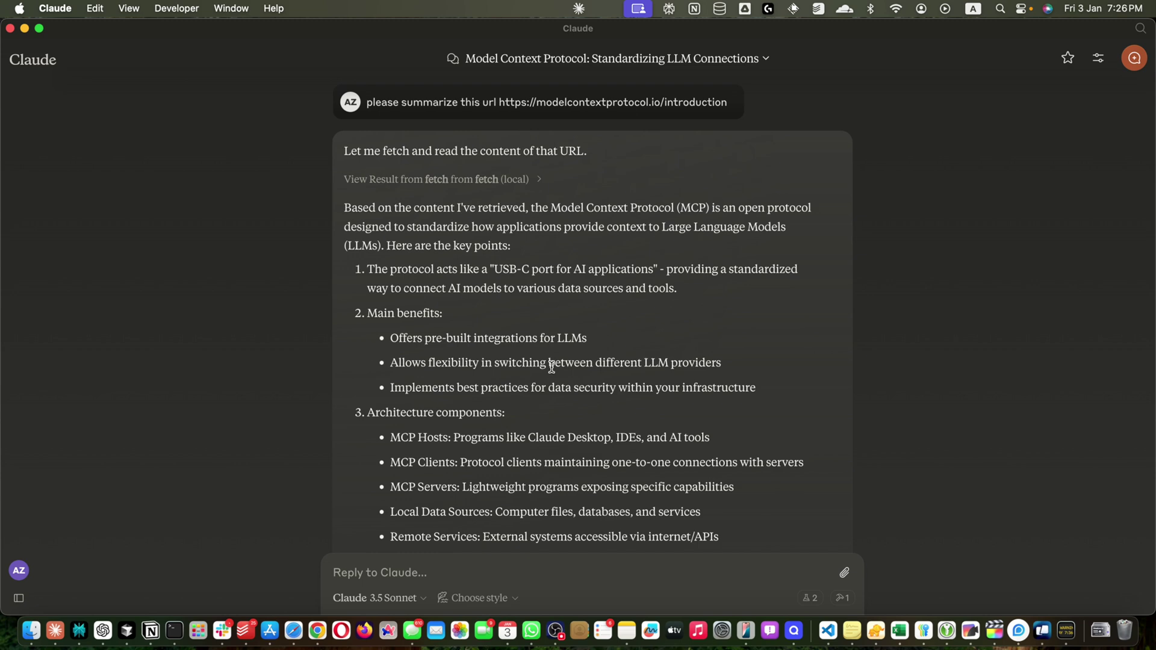
Expand the fetch tool's result to full size and read through the retrieved page contents and the summary below.
left_click(486, 187)
scroll(638, 292, "down", 2)
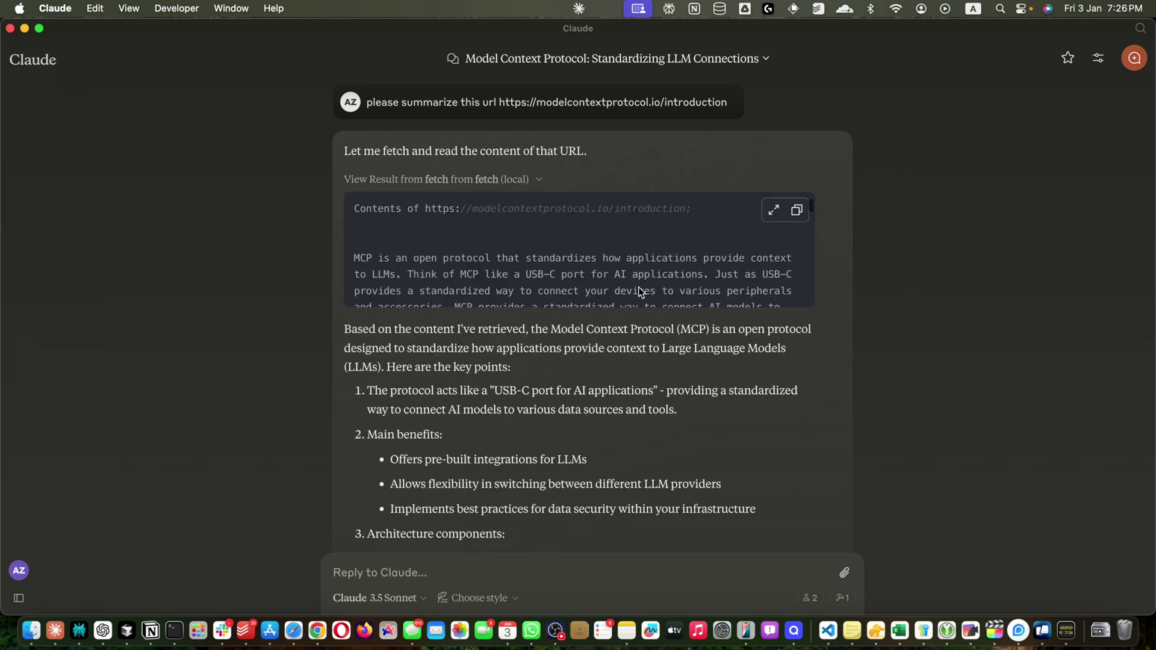
scroll(638, 291, "up", 2)
left_click(773, 210)
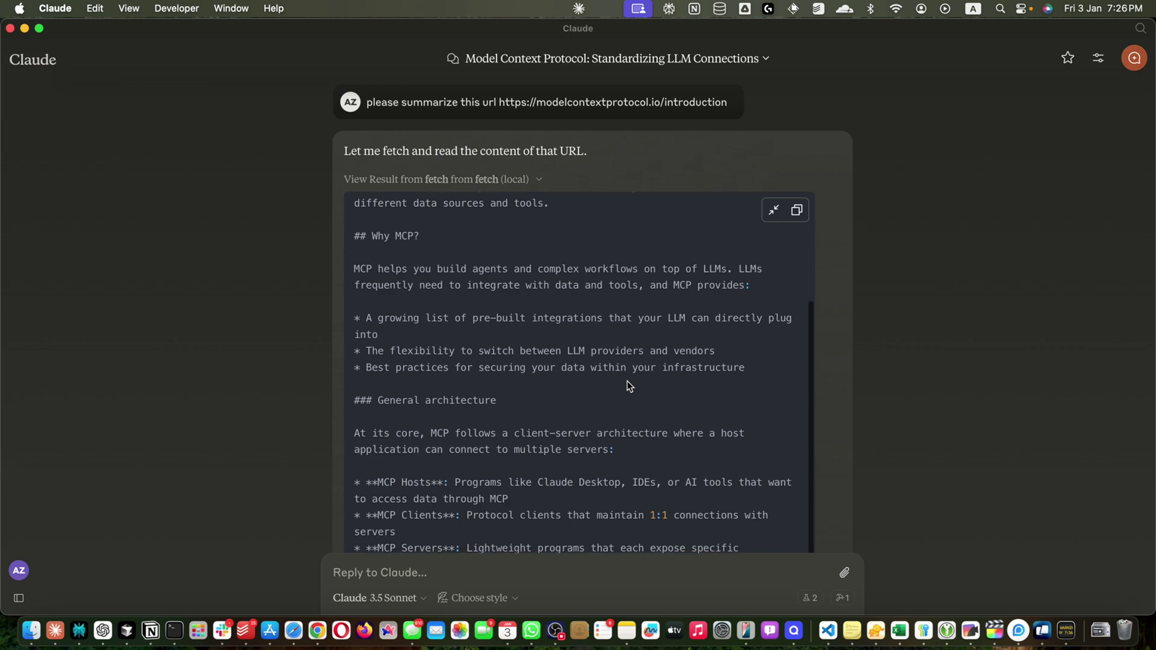
scroll(627, 380, "down", 10)
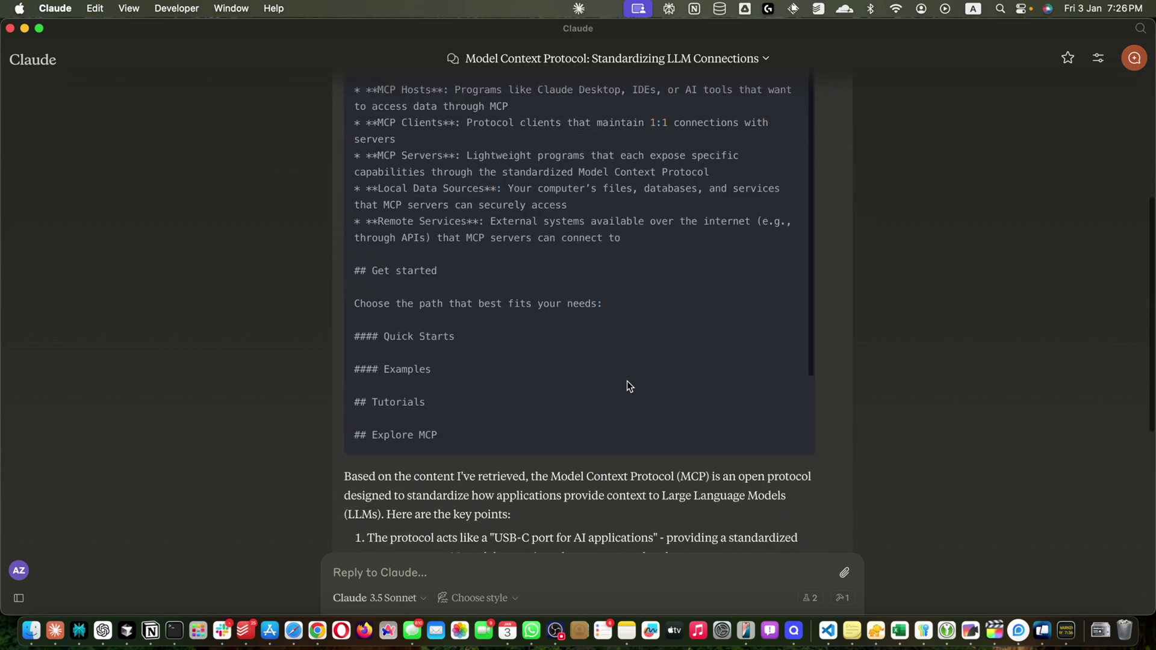
scroll(626, 380, "up", 10)
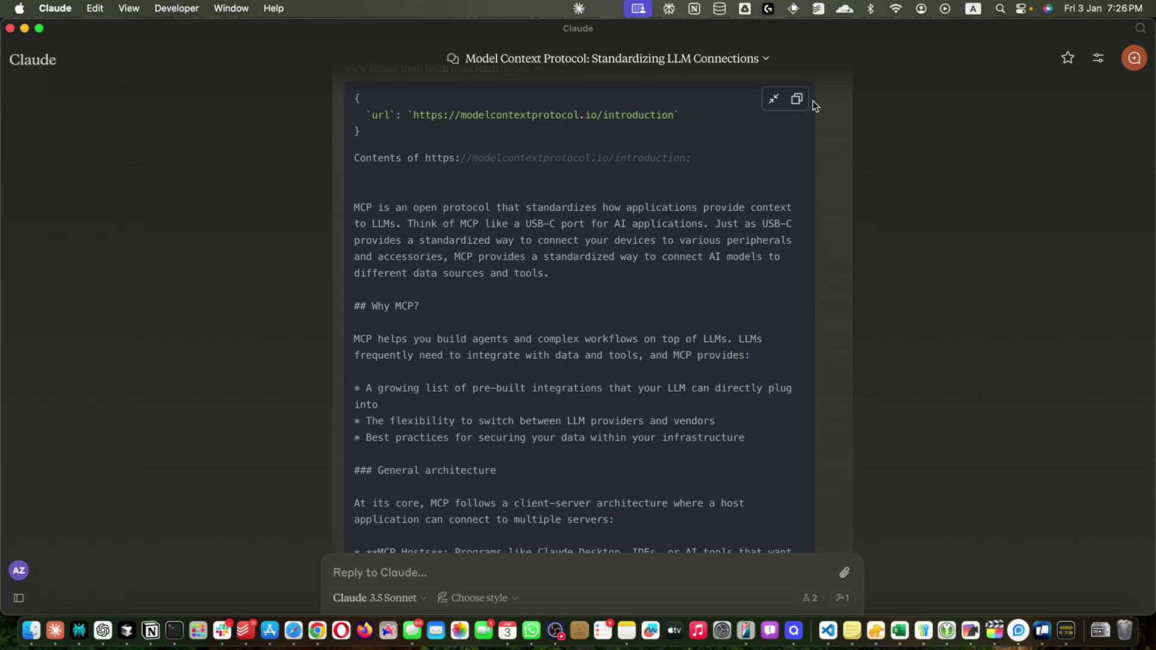
scroll(560, 392, "down", 15)
scroll(560, 392, "up", 8)
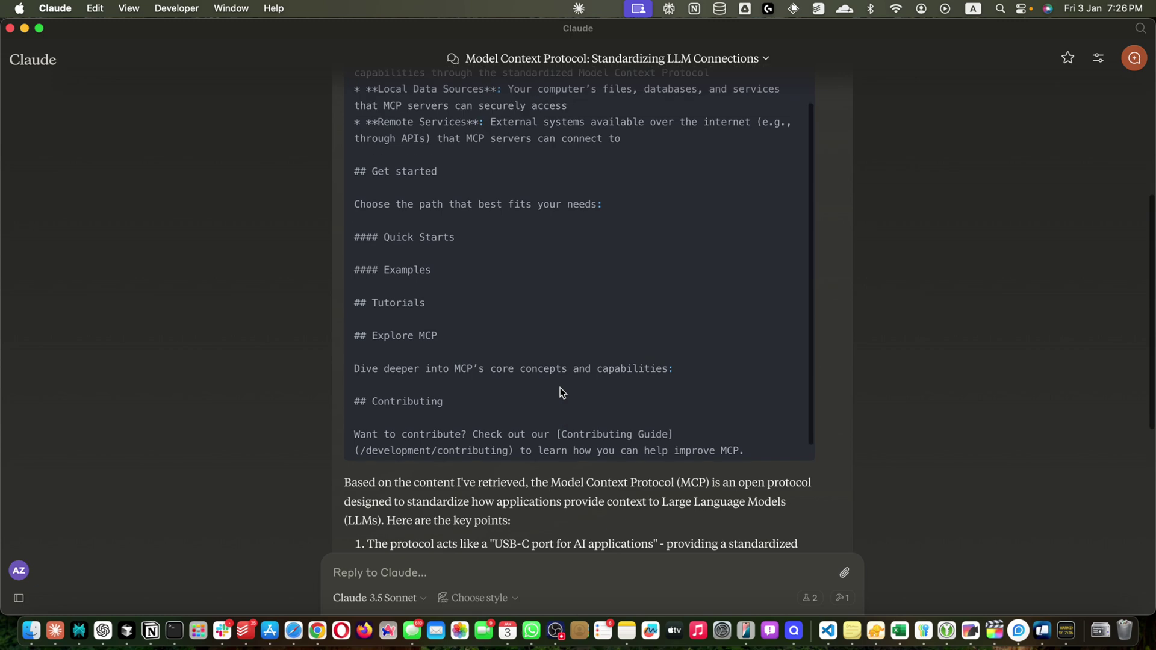
scroll(560, 392, "up", 10)
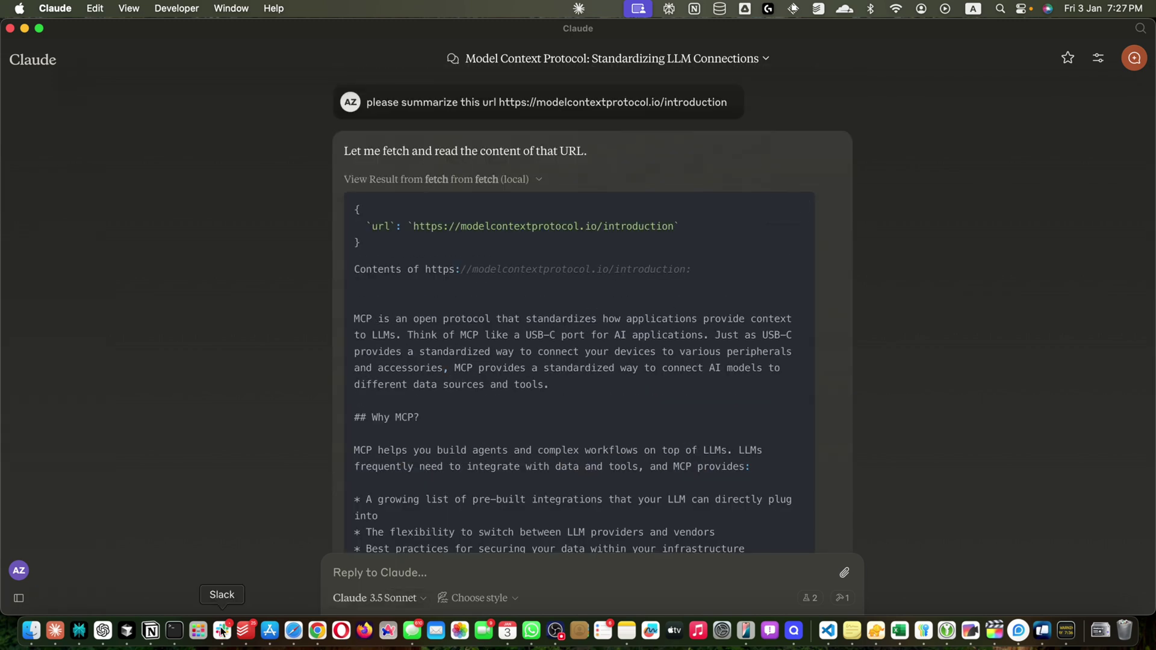
Copy the fetched page text from Claude, starting at "MCP is an open protocol", into a new untitled file in Cursor as its entire content.
left_click(136, 633)
left_click(630, 333)
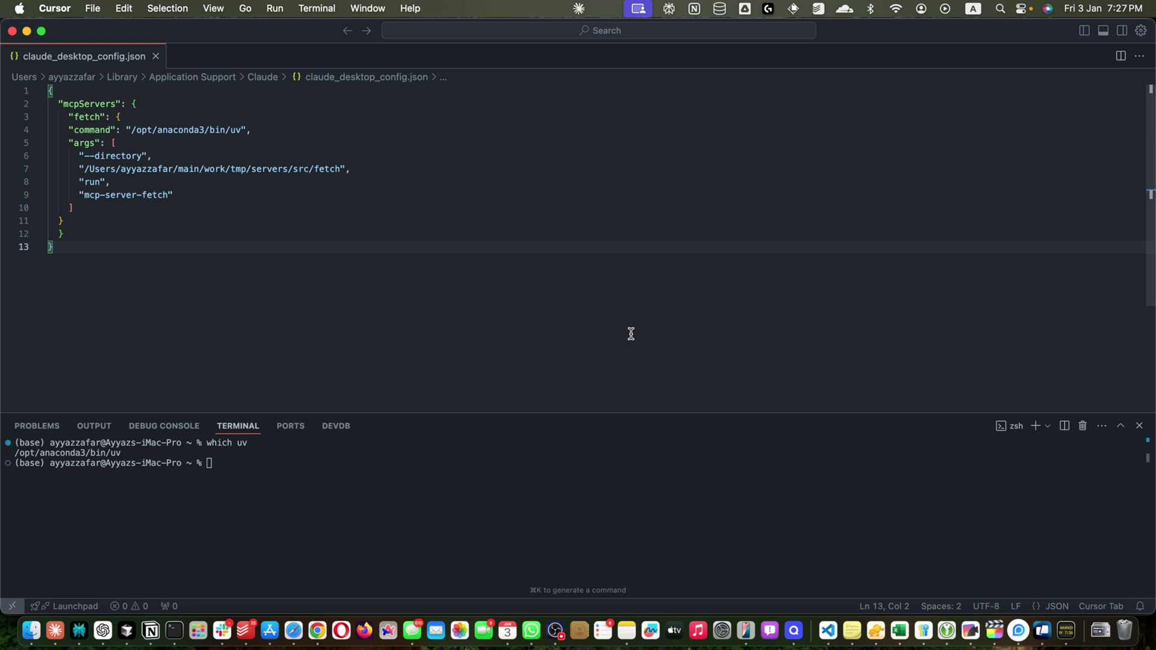
key("super+n")
type("{   `url`: `https://modelcontextprotocol.io/introduction` }")
key("super+Tab")
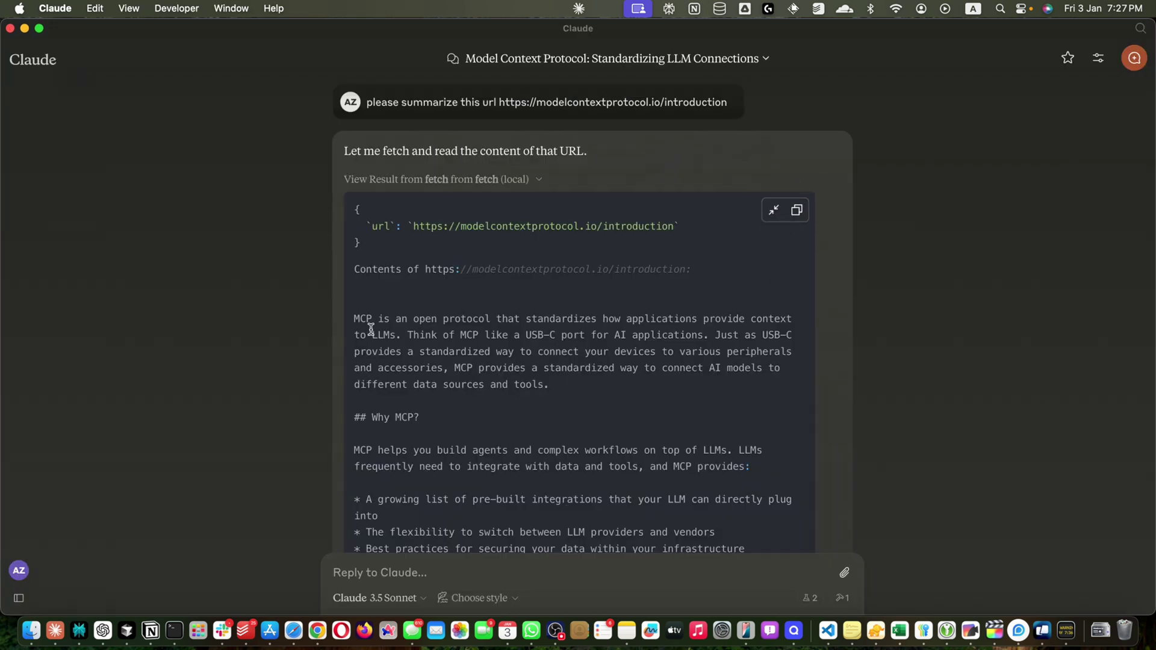
left_click_drag(352, 318, 738, 384)
key("super+c")
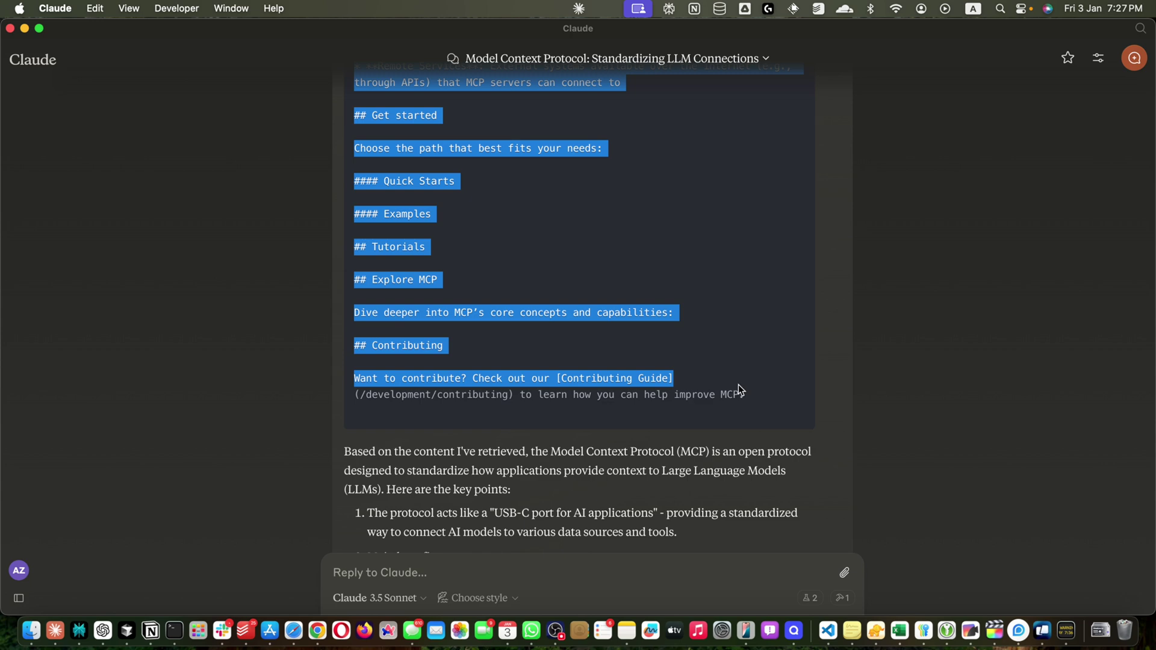
key("super+Tab")
key("super+a")
key("super+v")
scroll(643, 308, "up", 8)
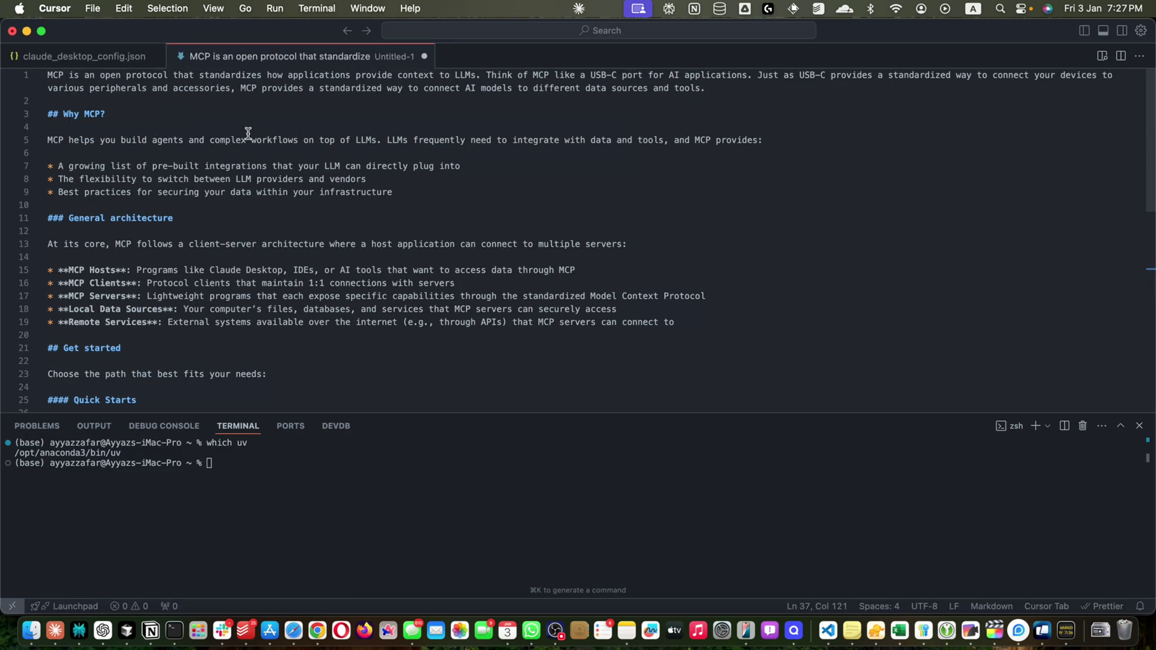
Open a rendered Markdown preview beside the untitled file and close the terminal panel.
right_click(489, 148)
left_click(888, 521)
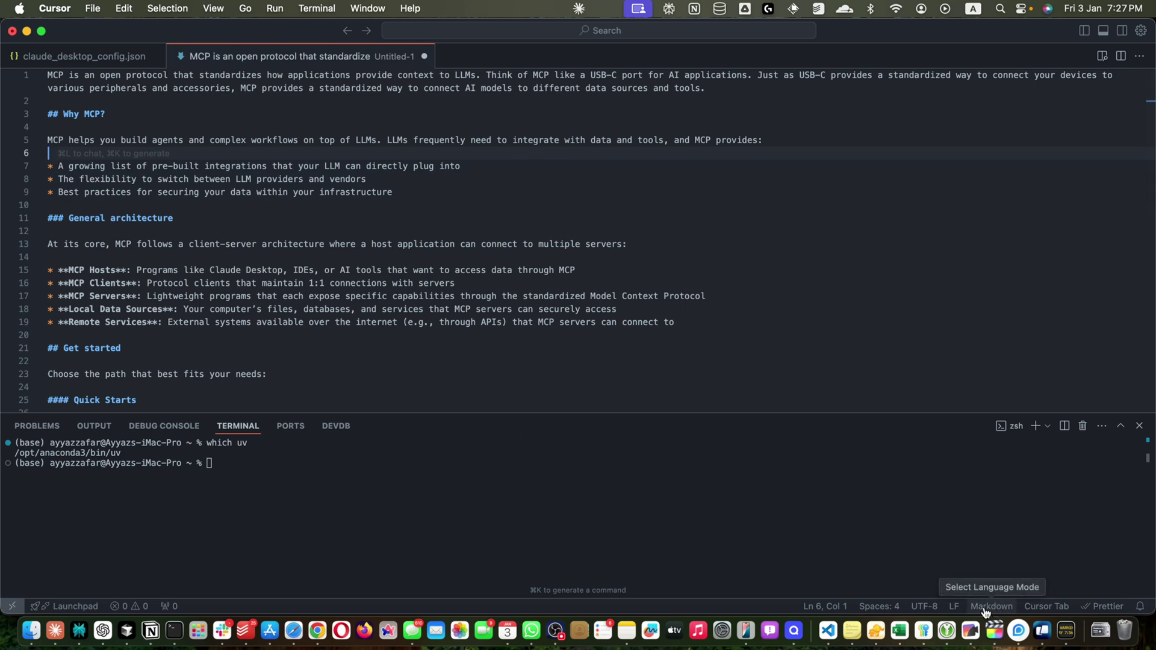
left_click(957, 295)
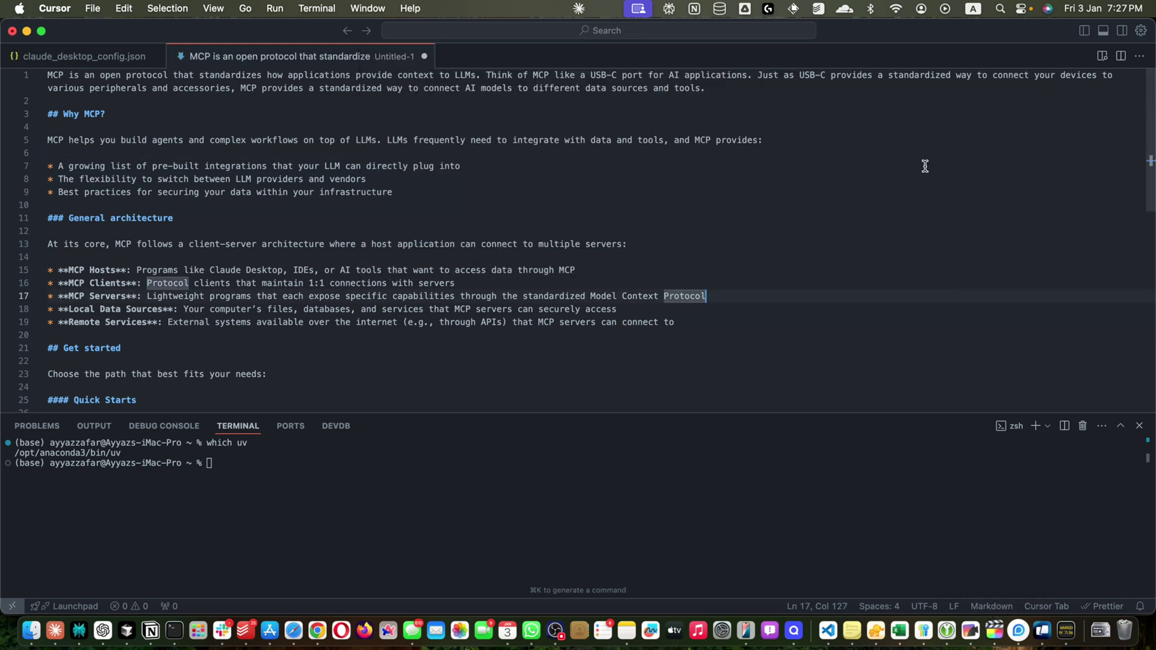
left_click(1101, 56)
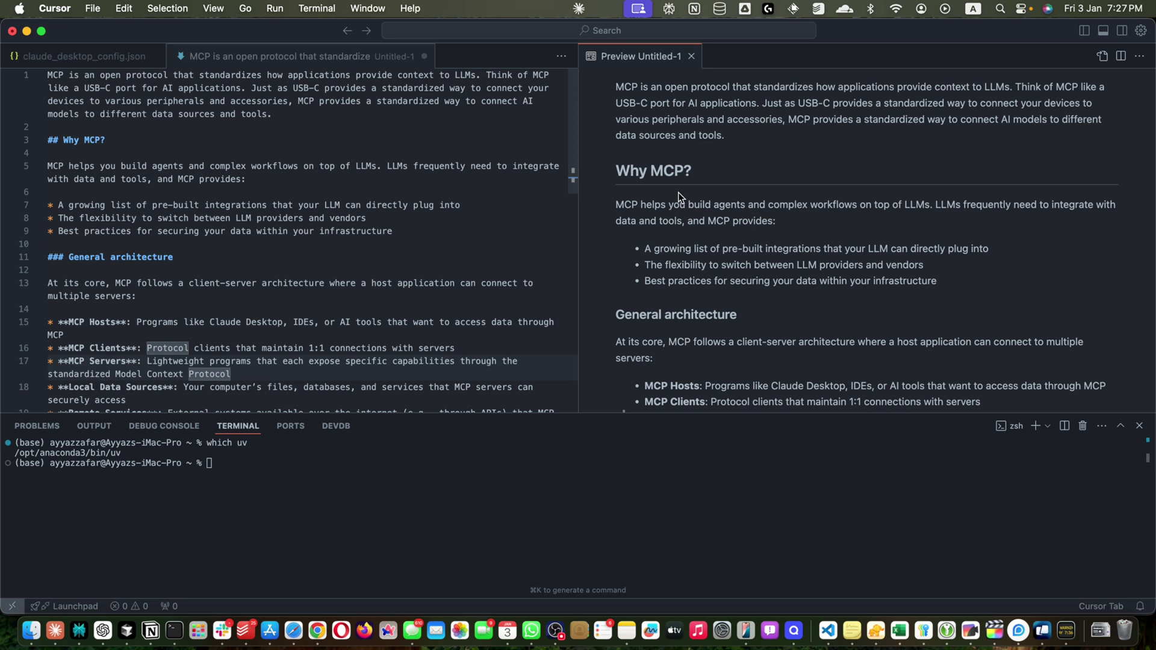
left_click(1139, 425)
Read through the rendered preview of the fetched MCP text from start to end.
scroll(926, 416, "down", 15)
scroll(926, 416, "up", 15)
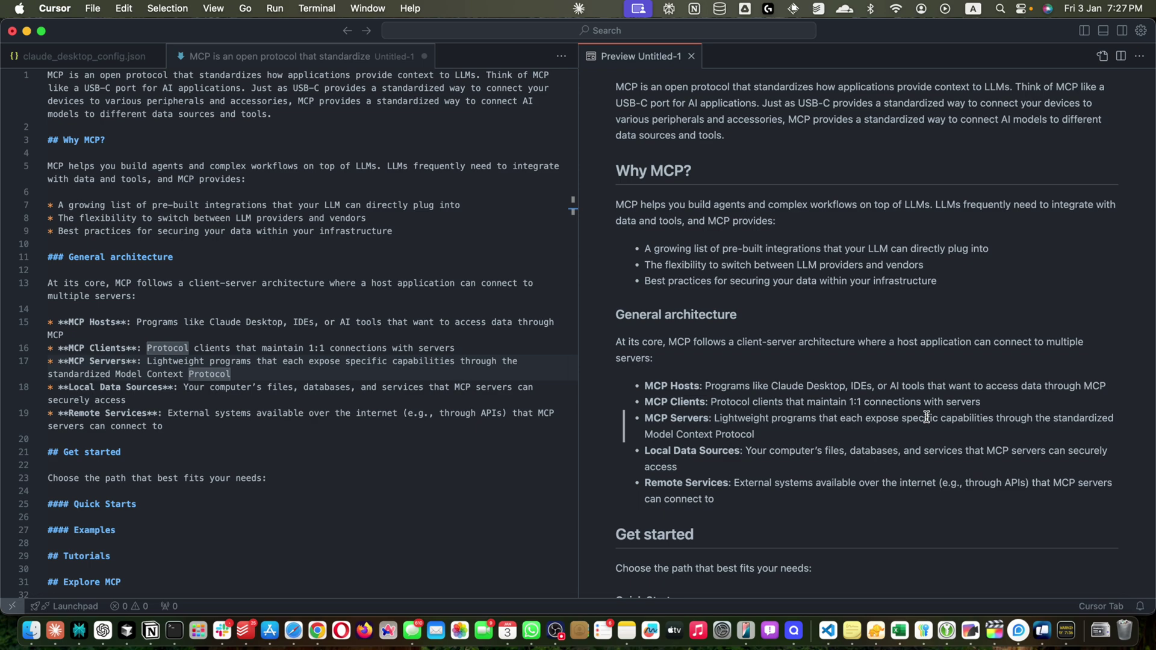
scroll(748, 354, "down", 3)
scroll(802, 435, "up", 3)
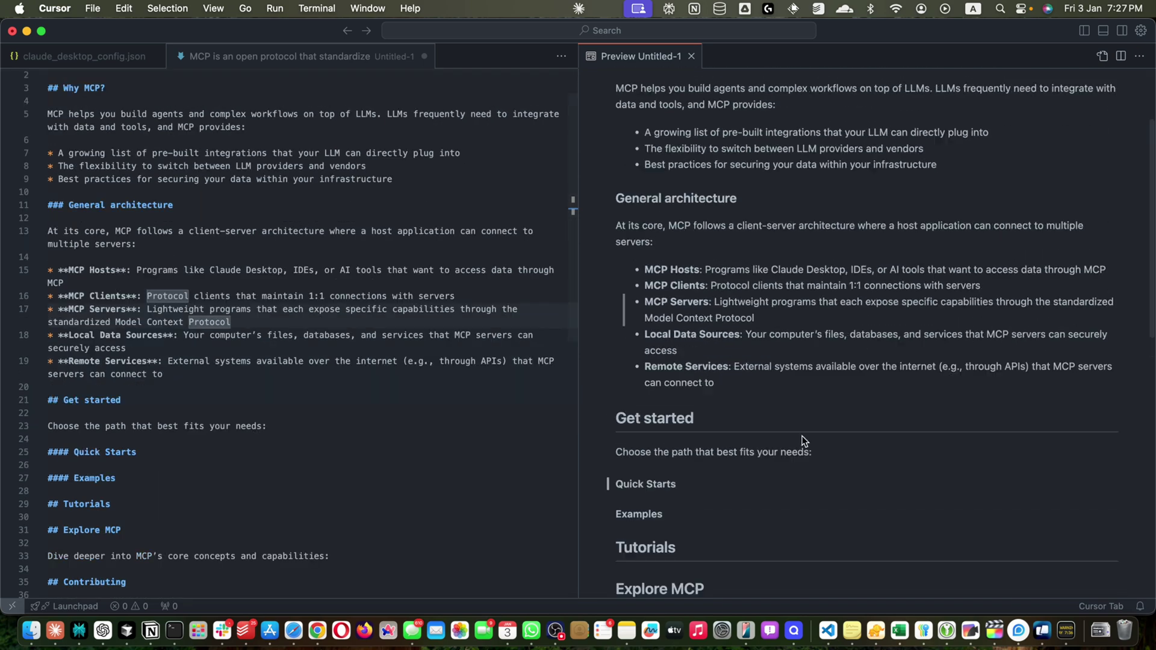
scroll(802, 435, "down", 15)
scroll(787, 437, "up", 3)
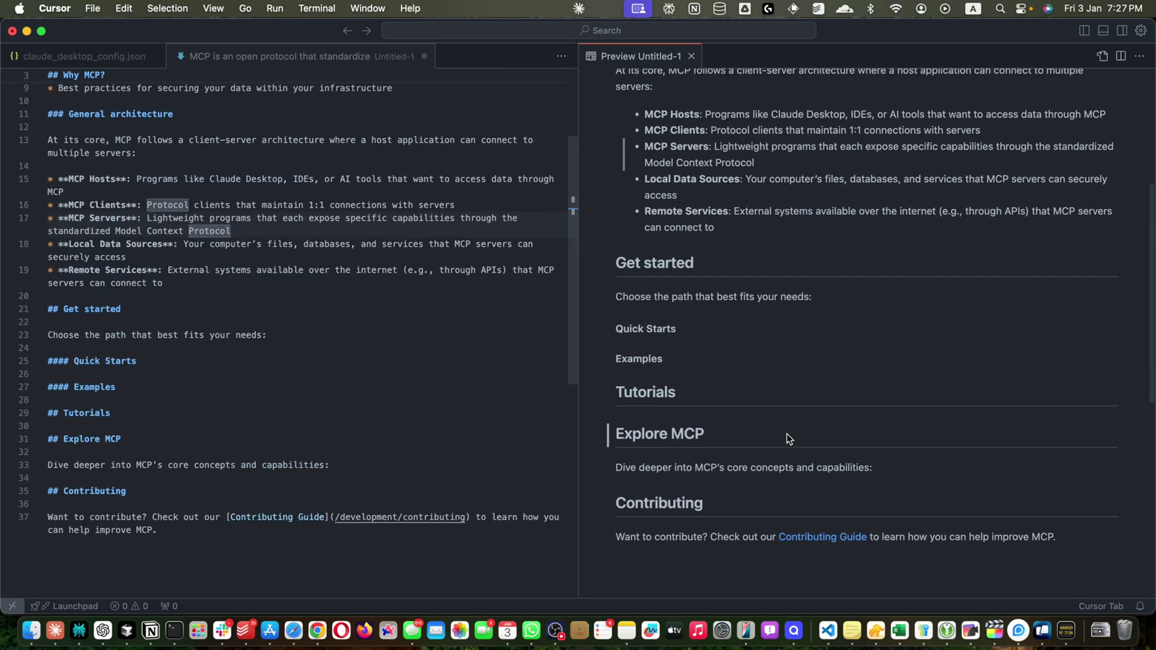
scroll(753, 386, "up", 5)
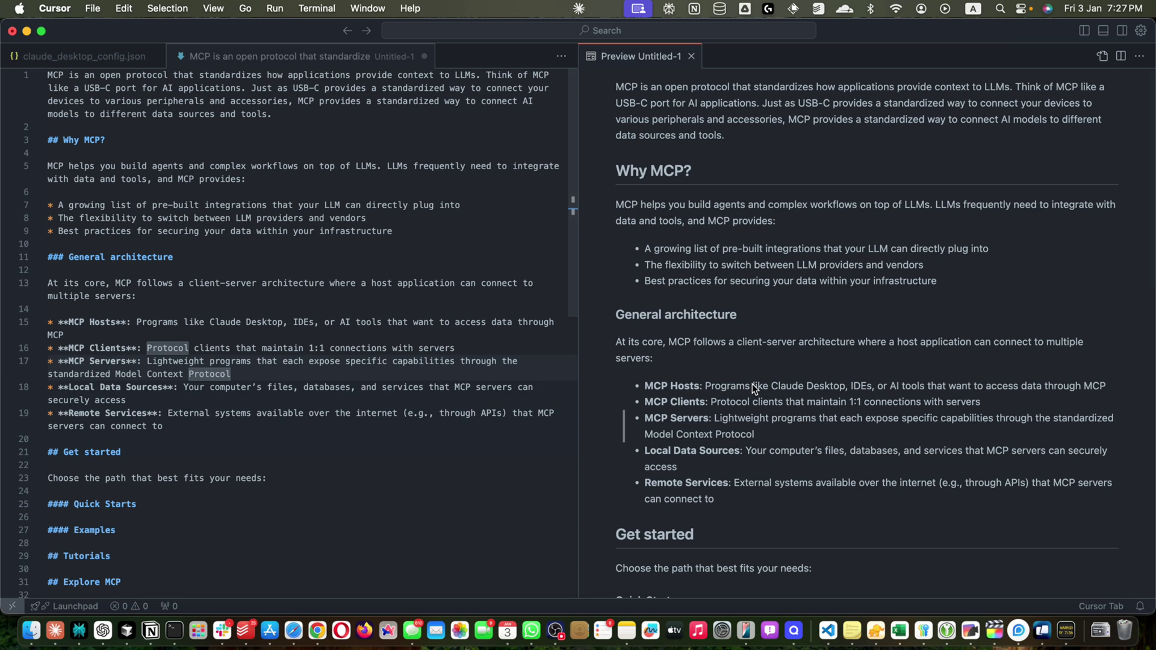
Compare the Markdown preview in Cursor with the original Model Context Protocol introduction page in Chrome, including its General architecture and Get started sections.
key("super+Tab")
scroll(695, 458, "down", 10)
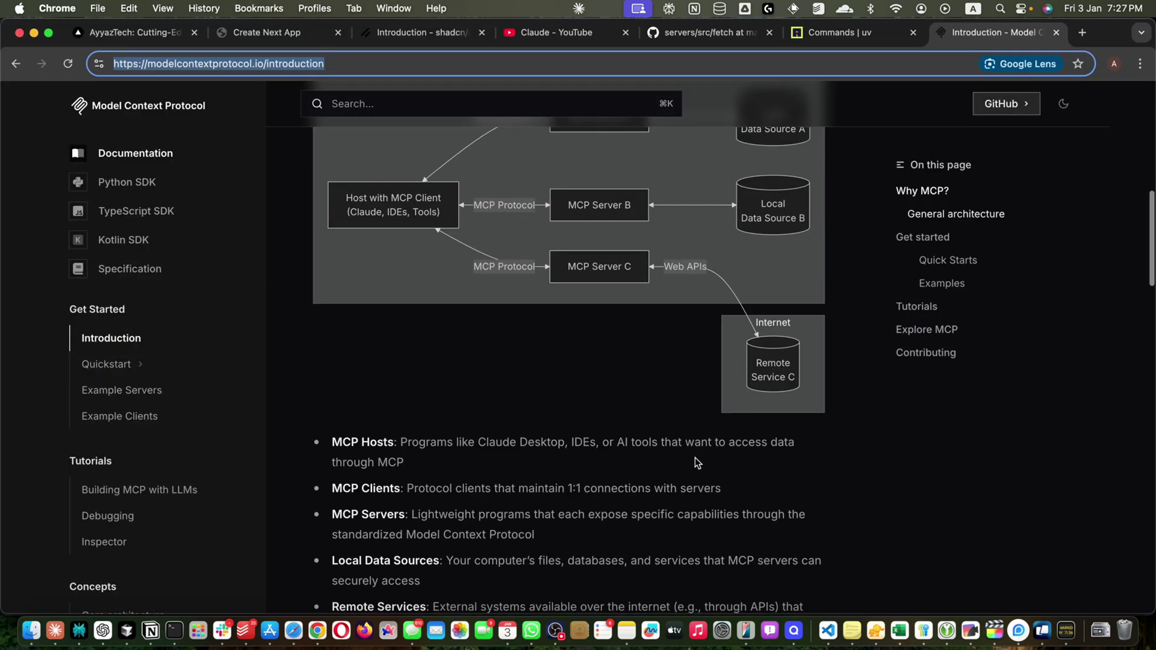
scroll(695, 458, "down", 5)
key("super+Tab")
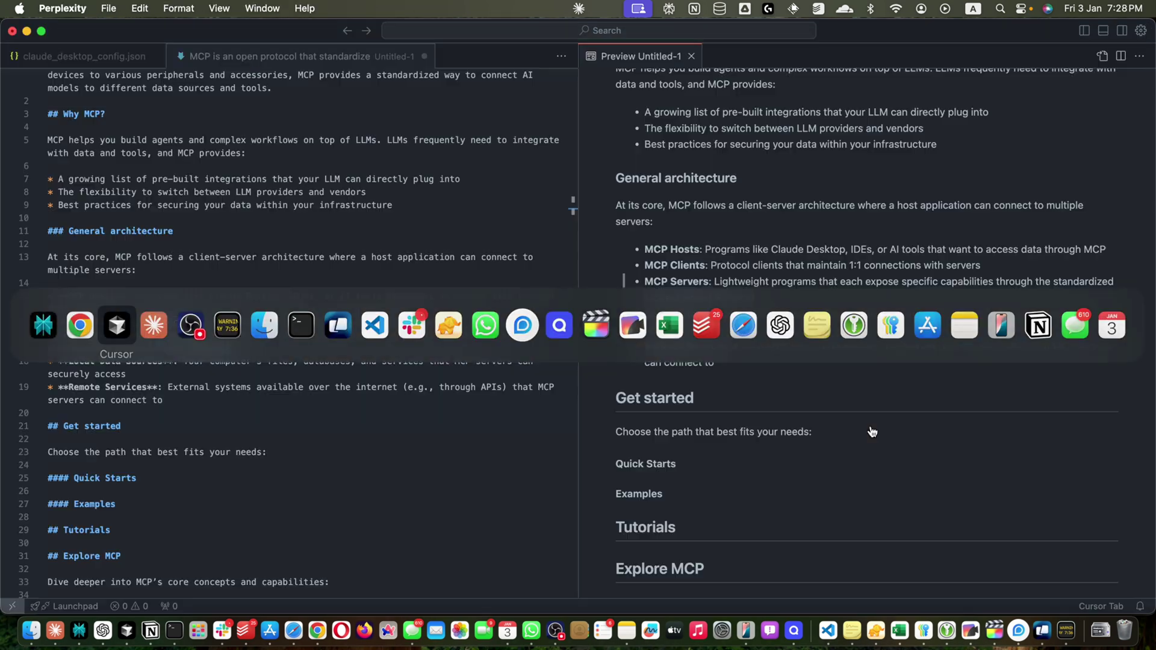
key("super+Tab")
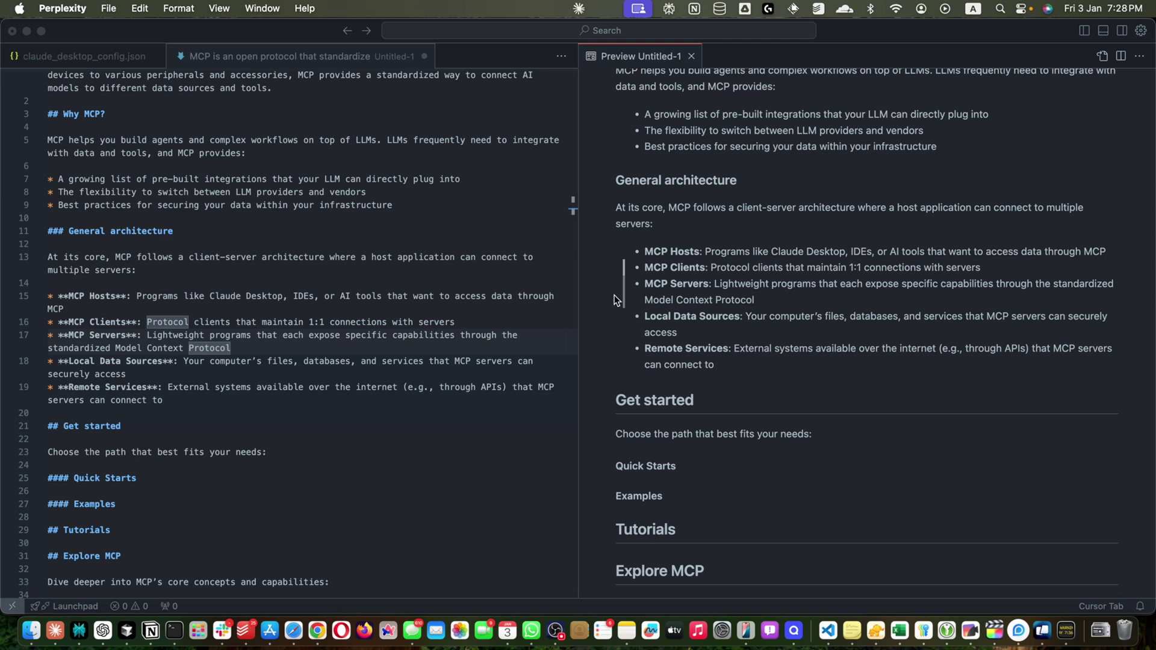
left_click(361, 179)
scroll(541, 338, "down", 4)
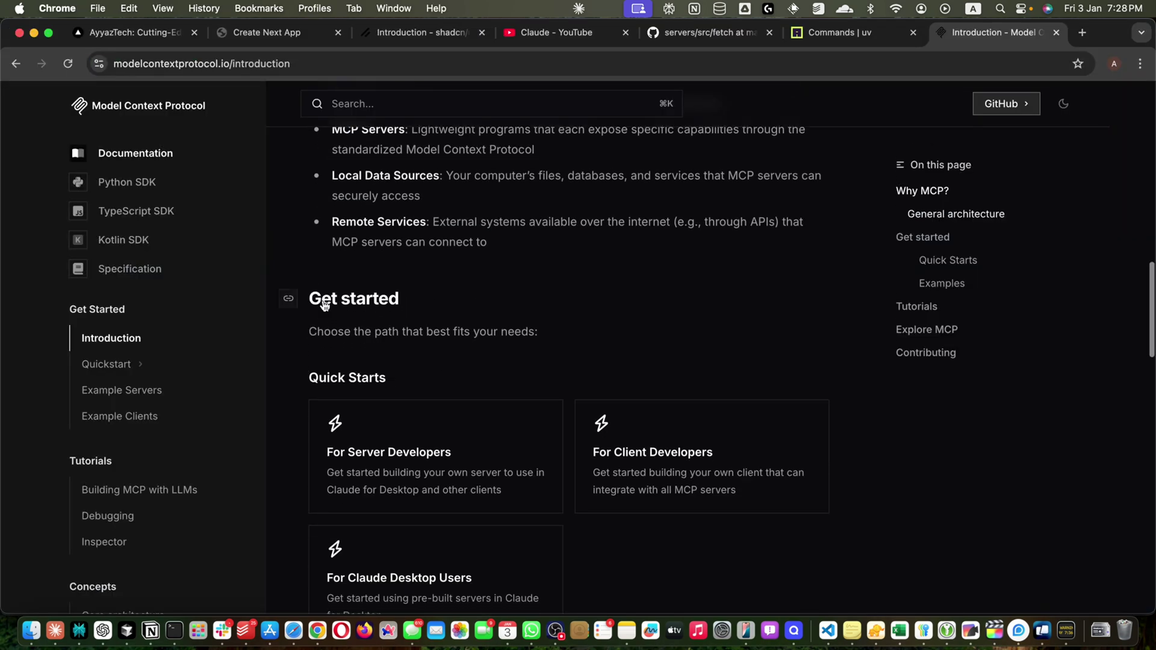
key("super+Tab")
key("super+Tab")
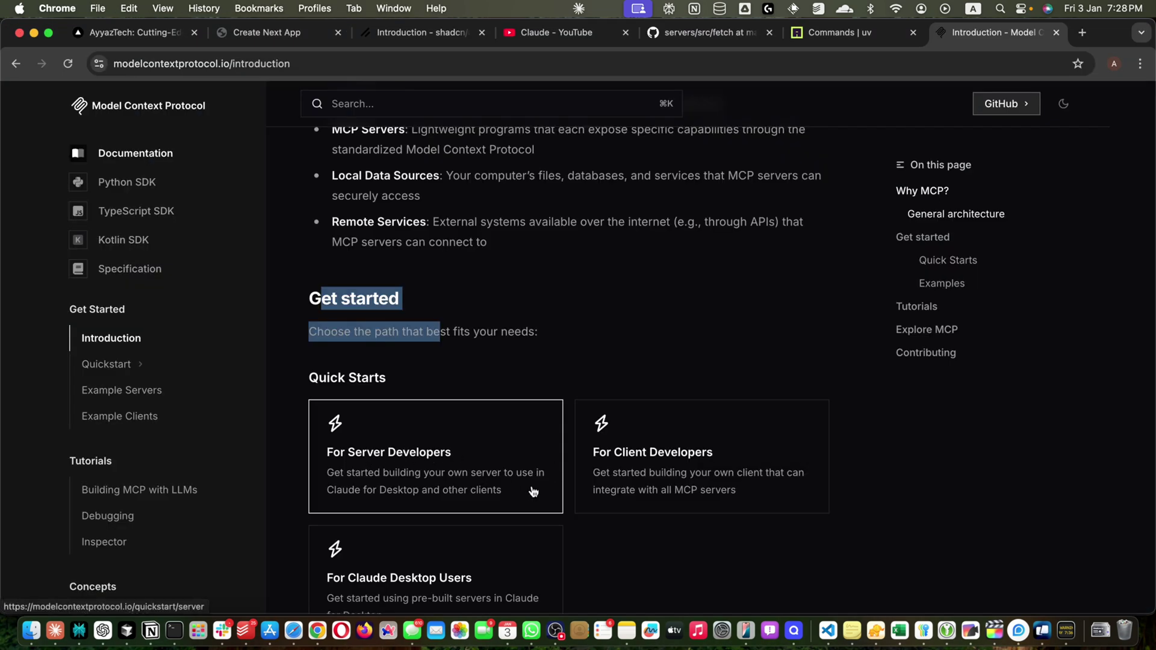
scroll(632, 499, "down", 4)
scroll(713, 519, "up", 6)
left_click(557, 454)
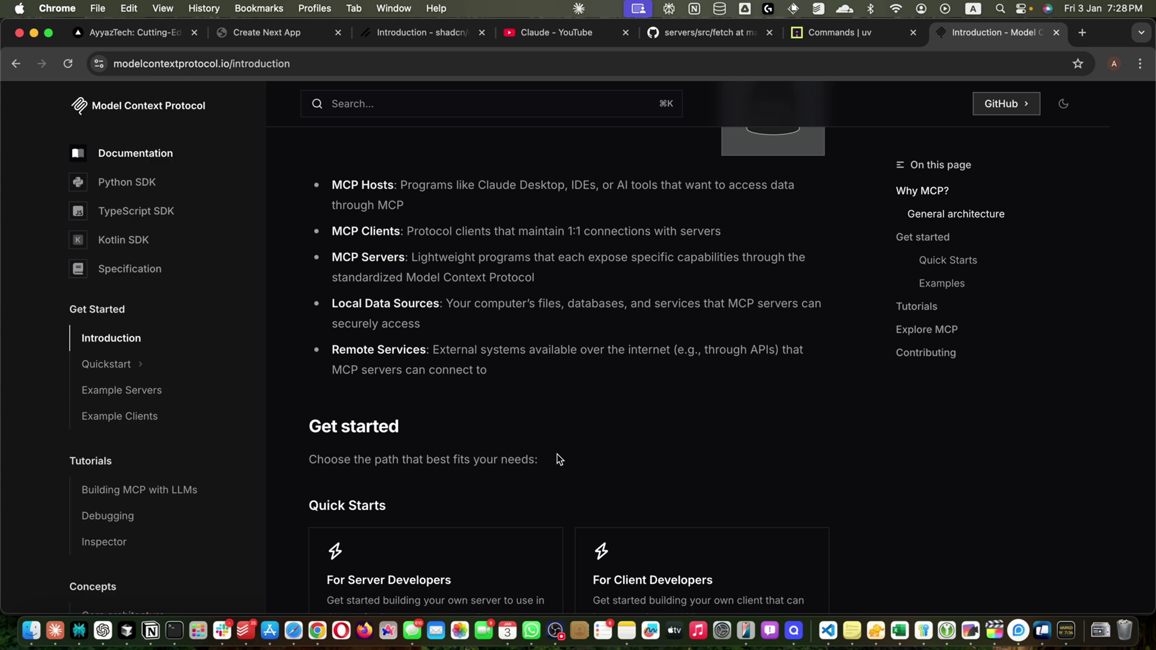
scroll(512, 300, "up", 8)
key("super+a")
left_click_drag(328, 260, 305, 190)
key("super+Tab")
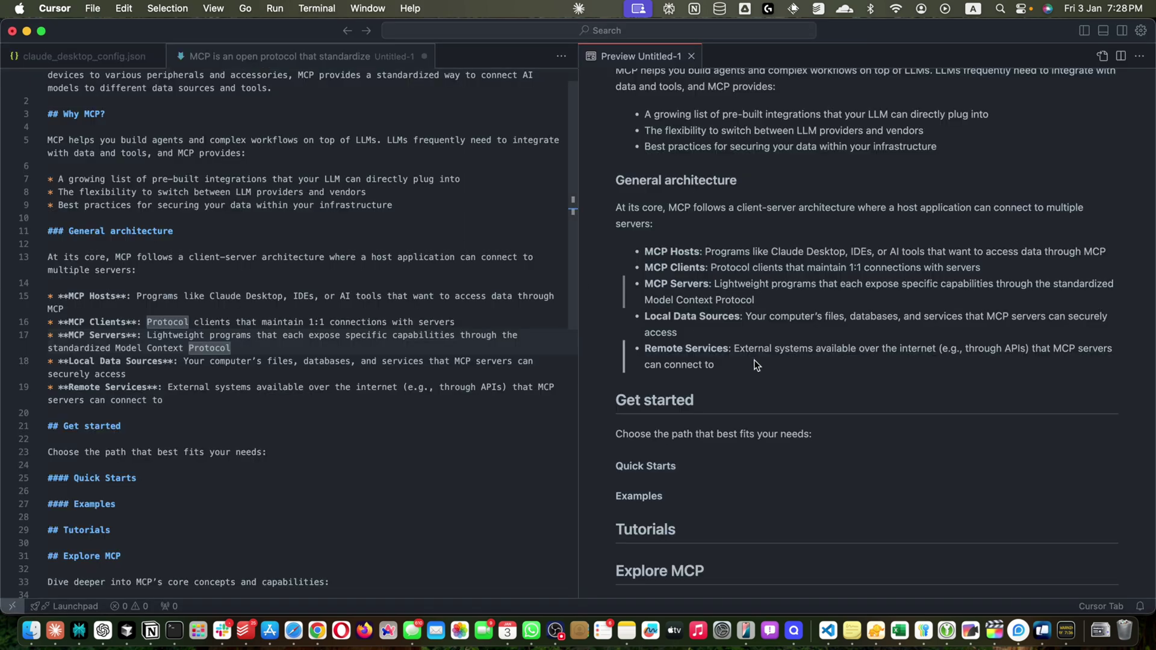
scroll(756, 365, "down", 5)
scroll(488, 396, "up", 8)
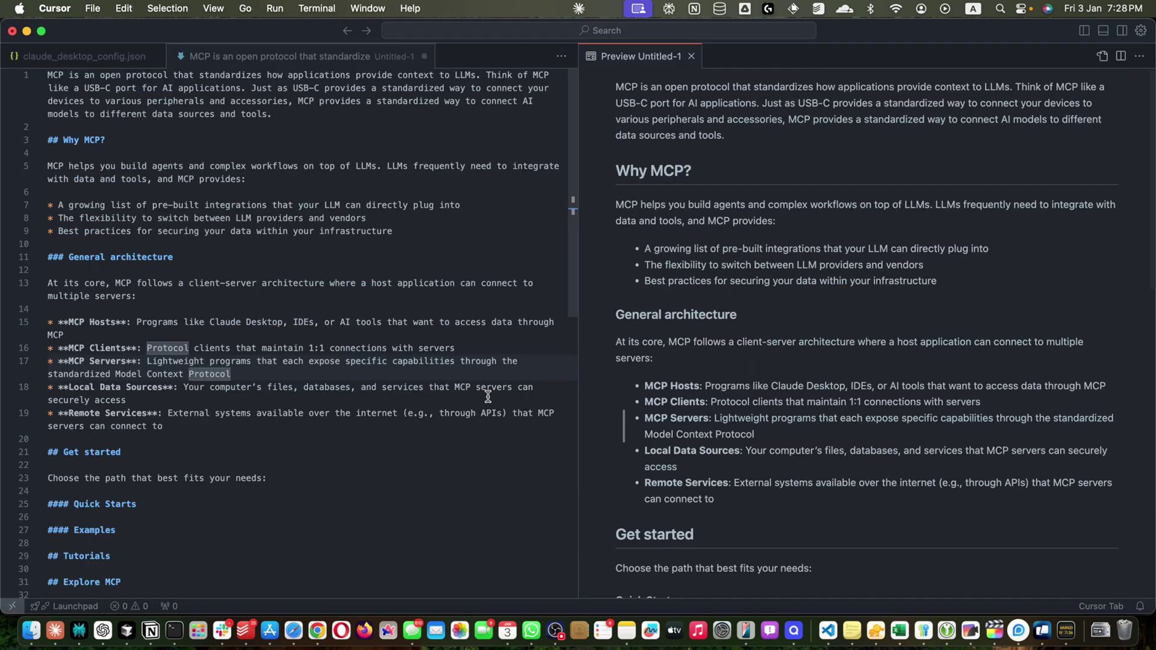
Switch to Chrome and copy the address of Anthropic's Claude 3 family announcement page.
key("super+Tab")
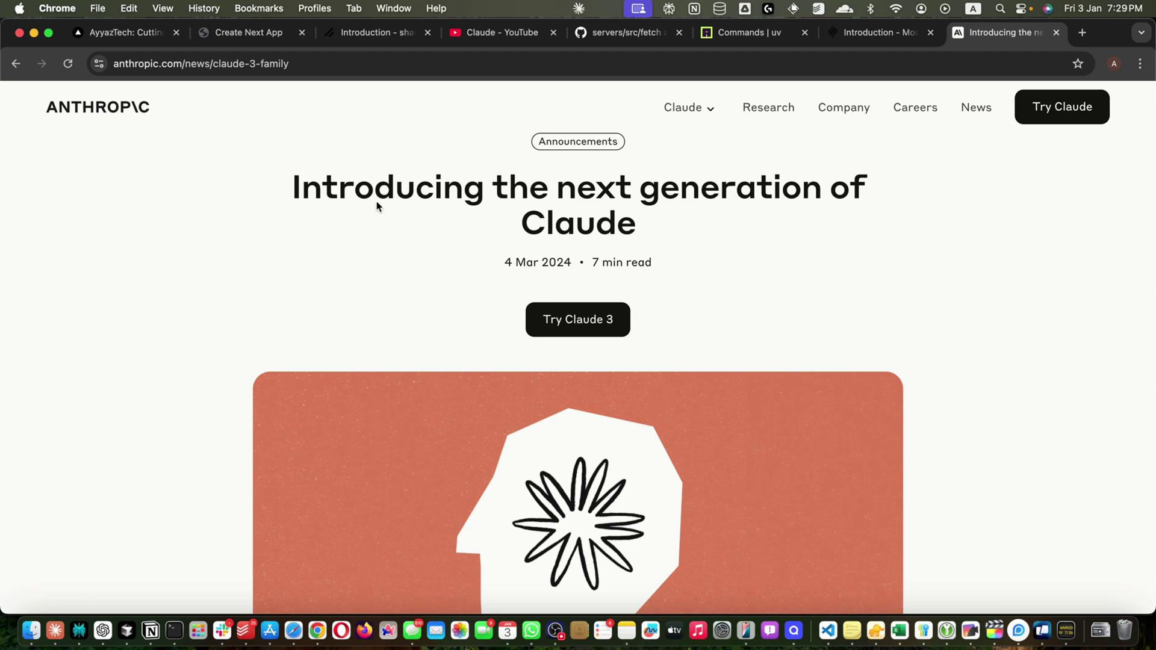
key("super+l")
key("super+c")
key("super+Tab")
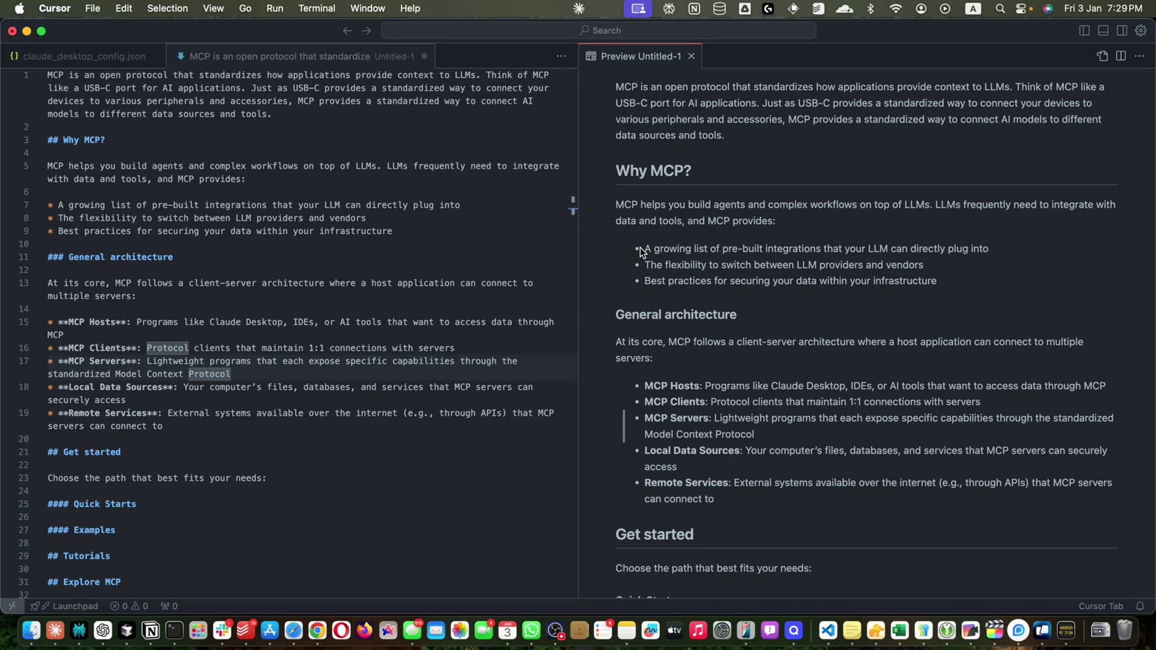
key("super+Tab")
key("super+Tab")
key("super+Tab")
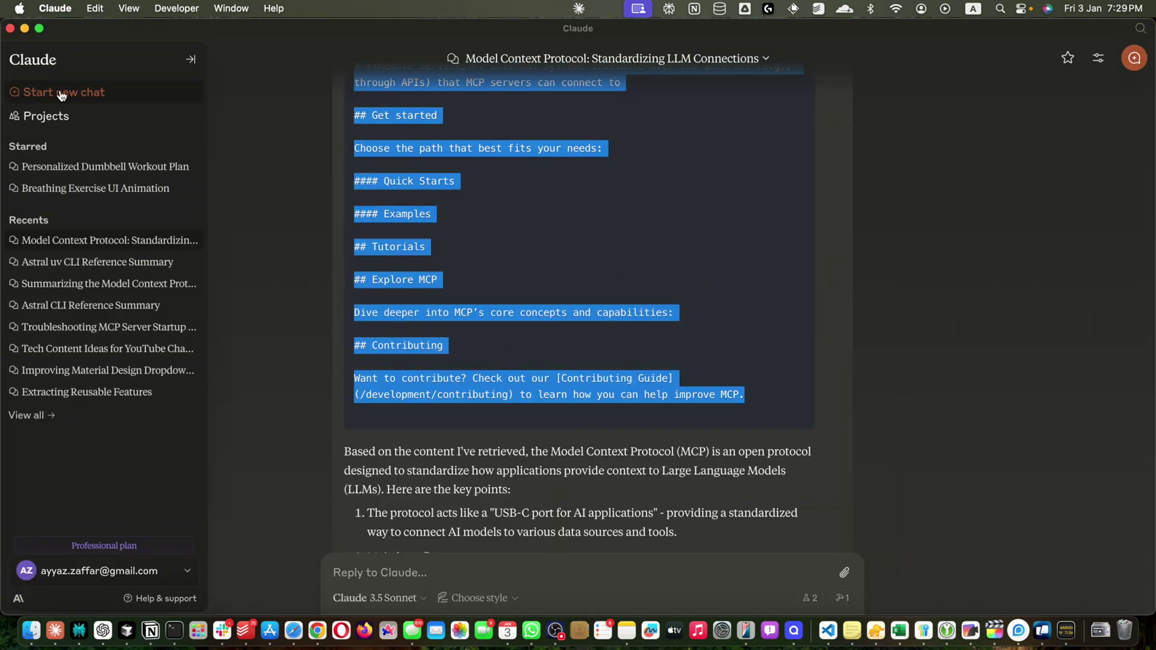
left_click(61, 95)
type("summarize")
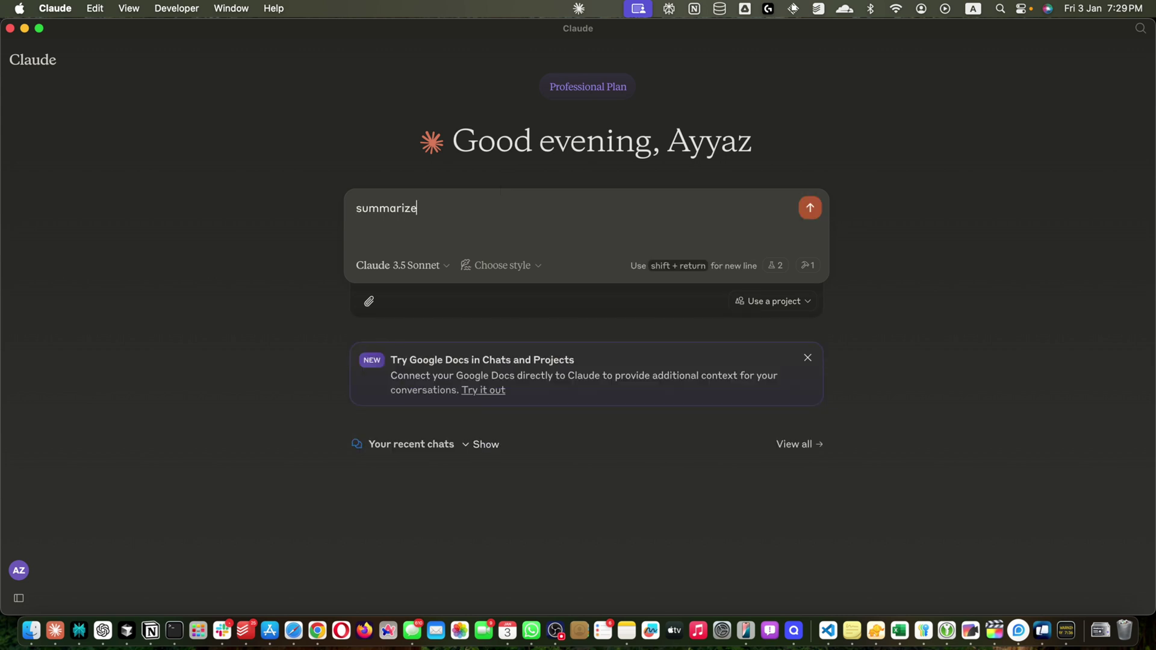
type(" in bullet point :")
key("super+v")
key("Return")
left_click(498, 370)
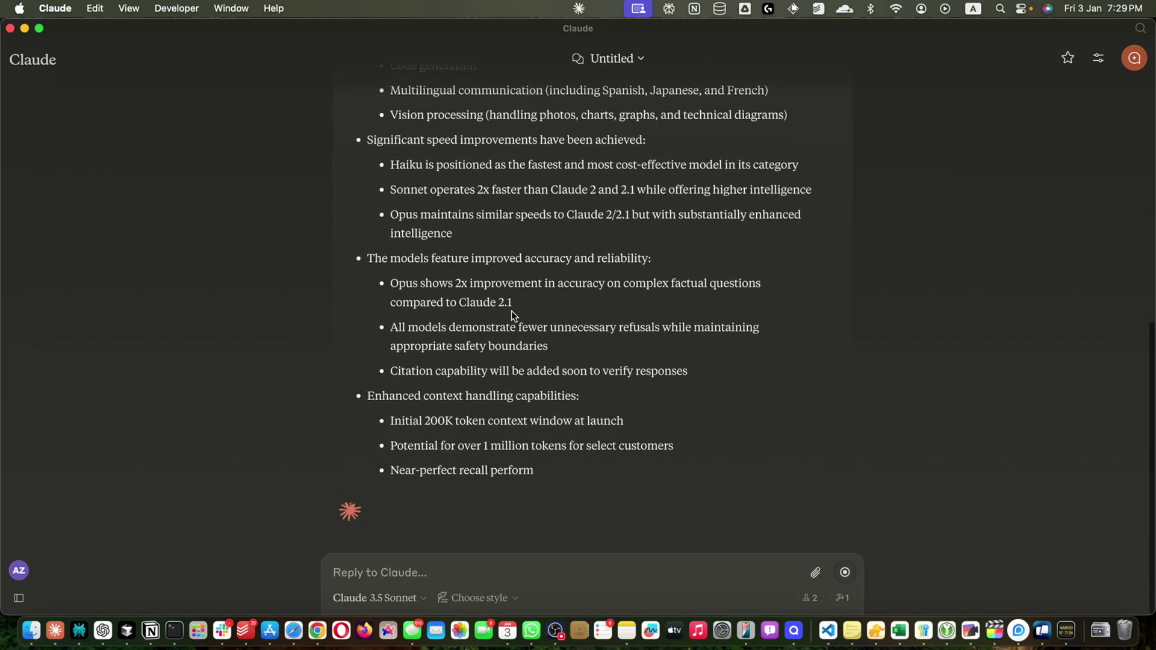
Expand the fetch tool's result to full size and copy the page text from its beginning through "artificially inserted".
scroll(511, 311, "up", 15)
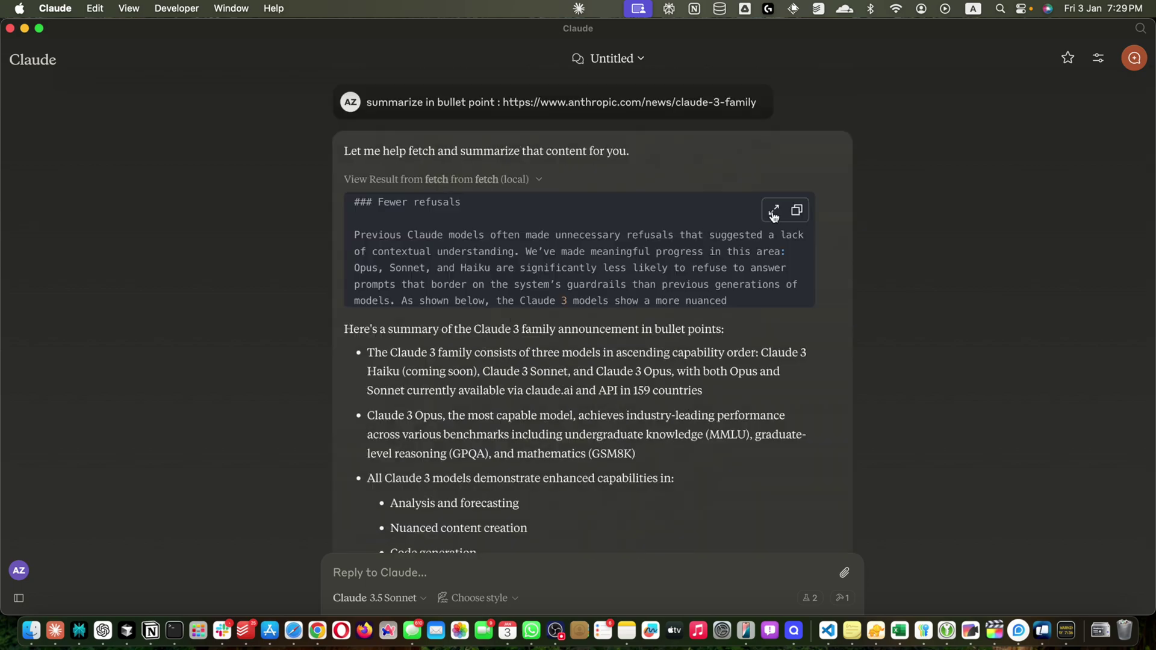
left_click(774, 212)
scroll(577, 307, "up", 10)
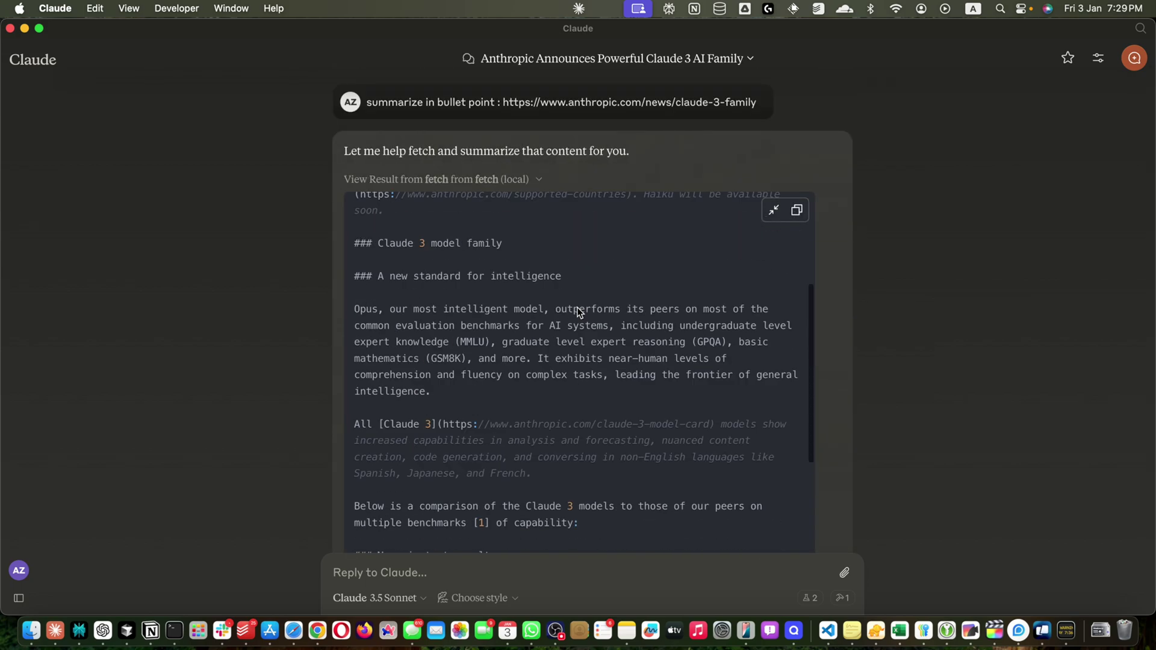
scroll(577, 307, "up", 5)
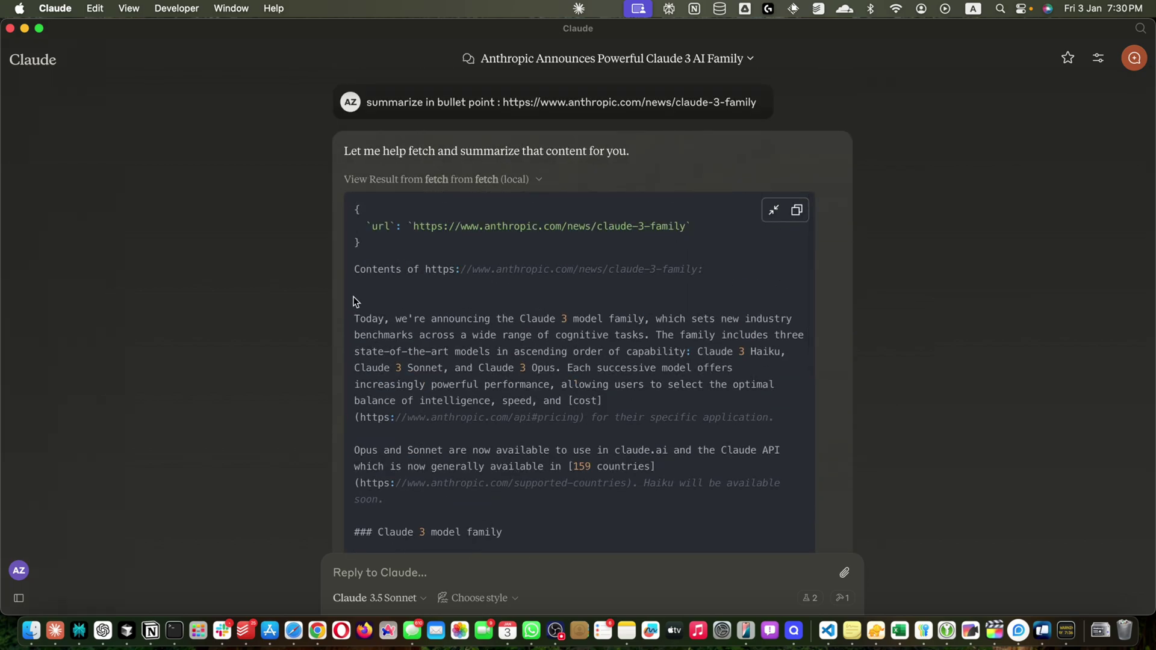
left_click_drag(353, 296, 723, 457)
key("super+c")
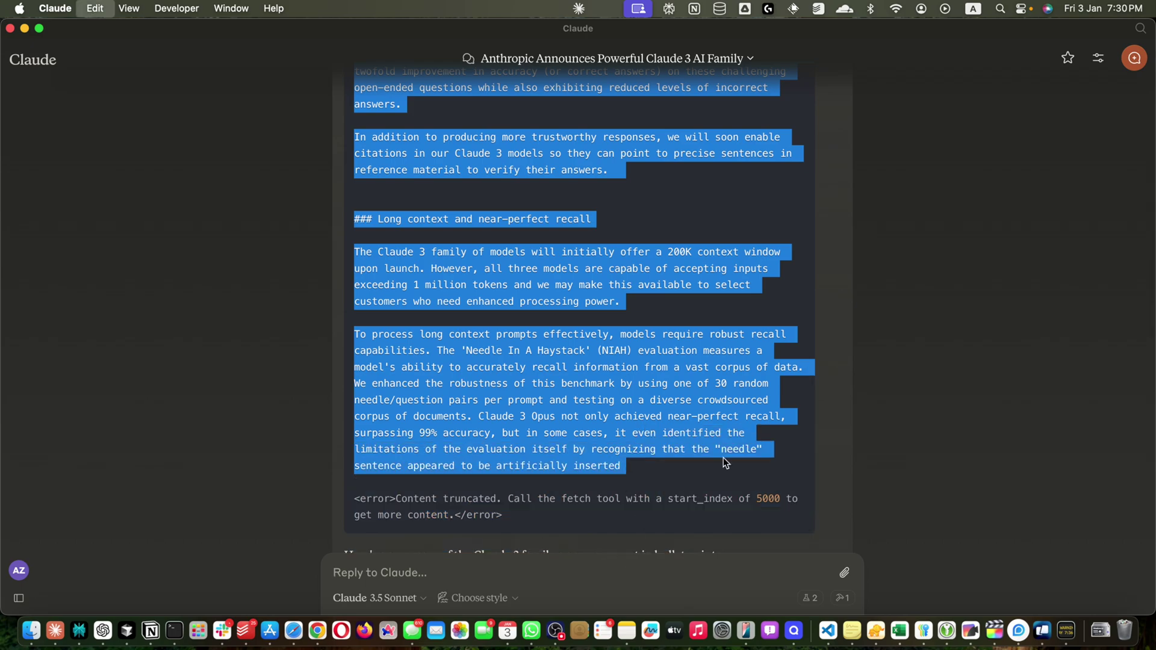
Switch to Cursor, replace the untitled file's content with the copied announcement text and look through it alongside the preview.
key("super+Tab")
key("super+Tab")
key("super+Tab")
key("super+Tab")
key("super+v")
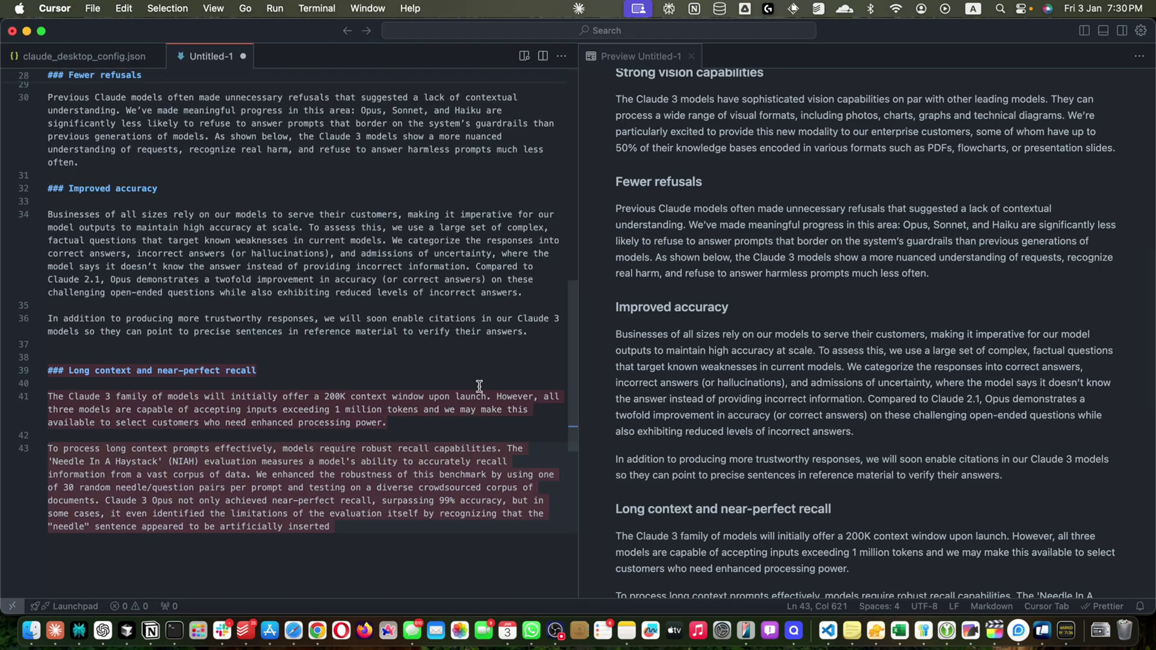
scroll(763, 272, "up", 15)
scroll(713, 475, "down", 10)
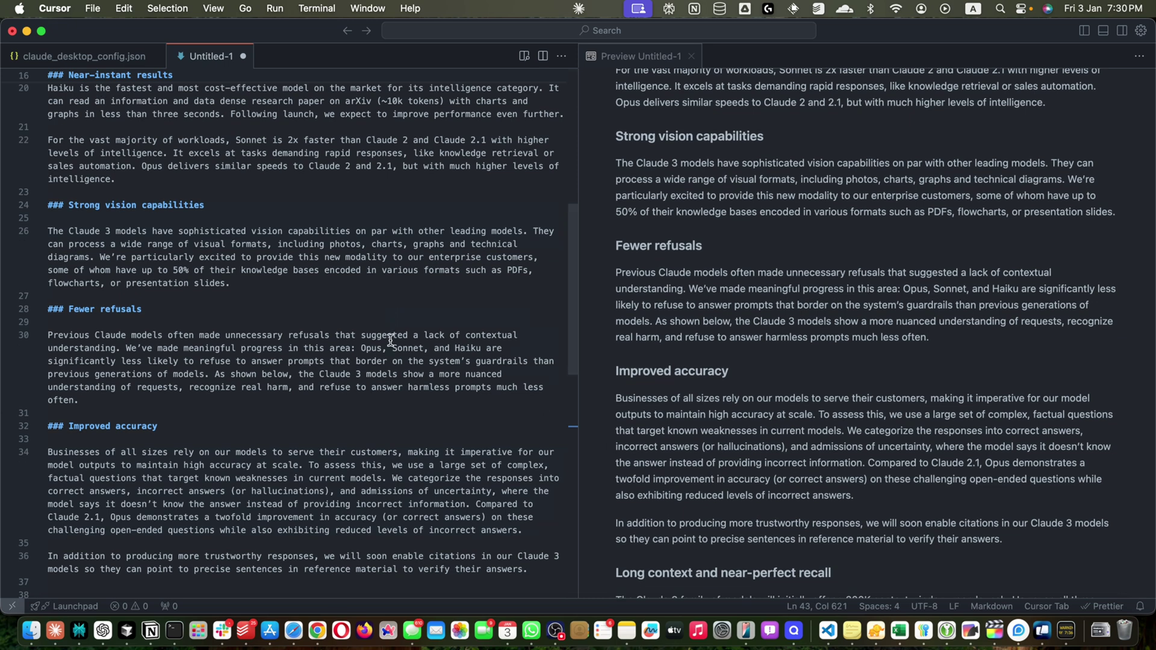
Back in Claude, examine the start_index notice ending the fetched text, the bullet-point summary and the rest of the fetch result.
key("super+Tab")
scroll(691, 383, "down", 5)
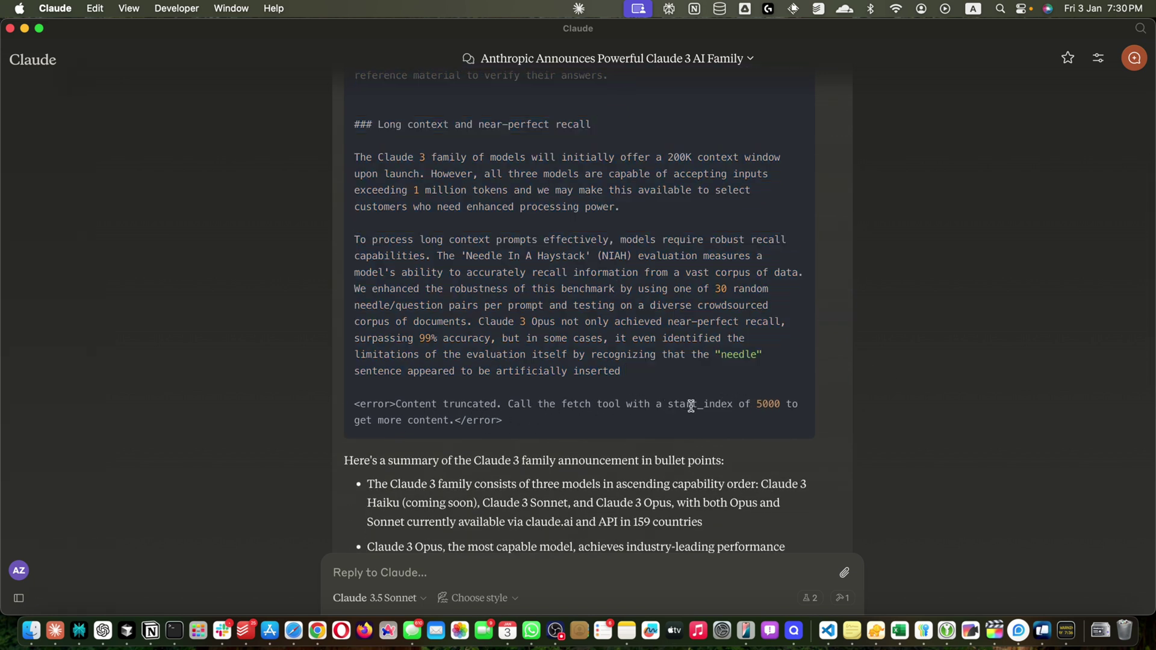
double_click(691, 404)
left_click(788, 414)
scroll(644, 389, "down", 15)
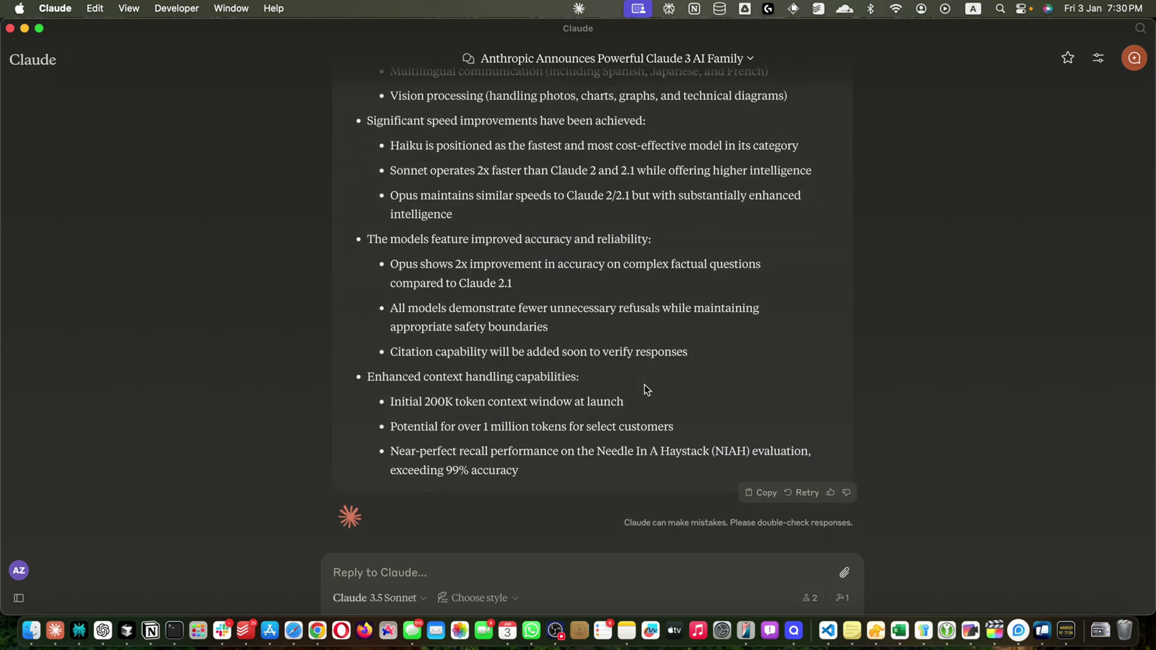
scroll(646, 389, "up", 5)
scroll(644, 385, "up", 5)
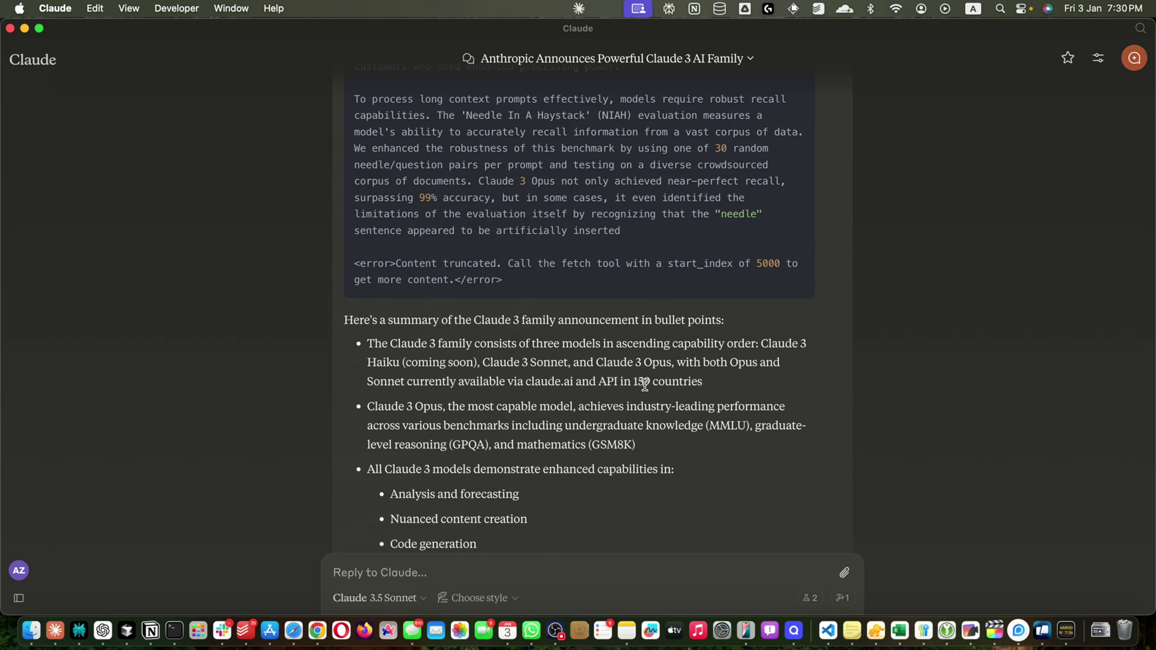
scroll(541, 421, "up", 5)
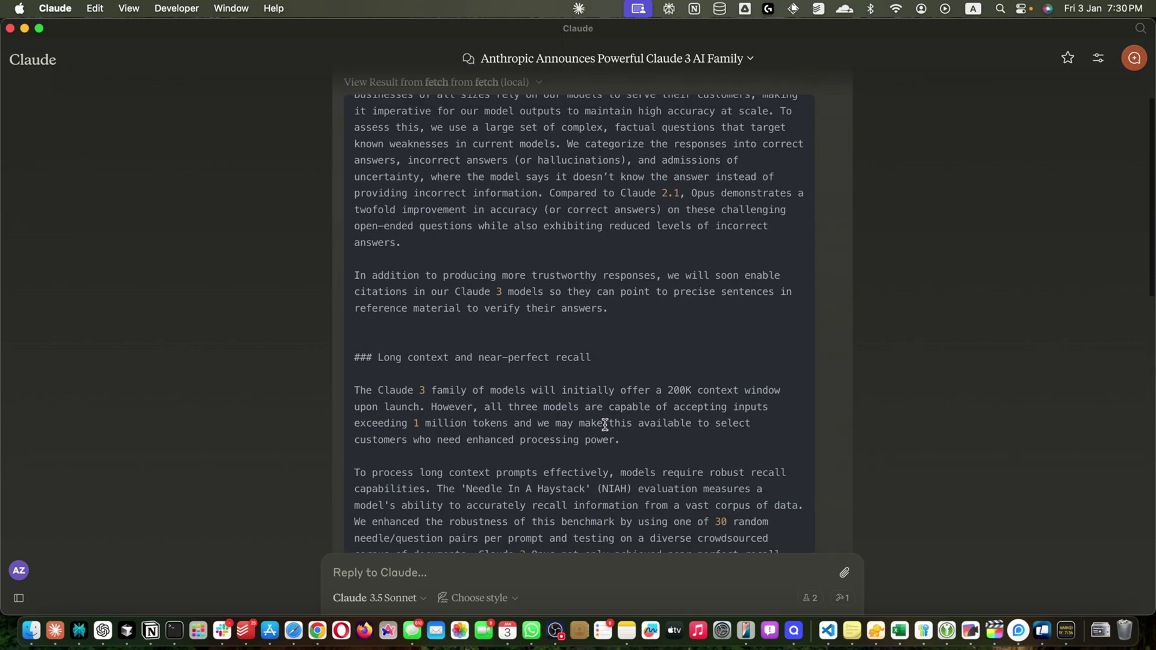
scroll(563, 292, "up", 5)
scroll(563, 291, "up", 8)
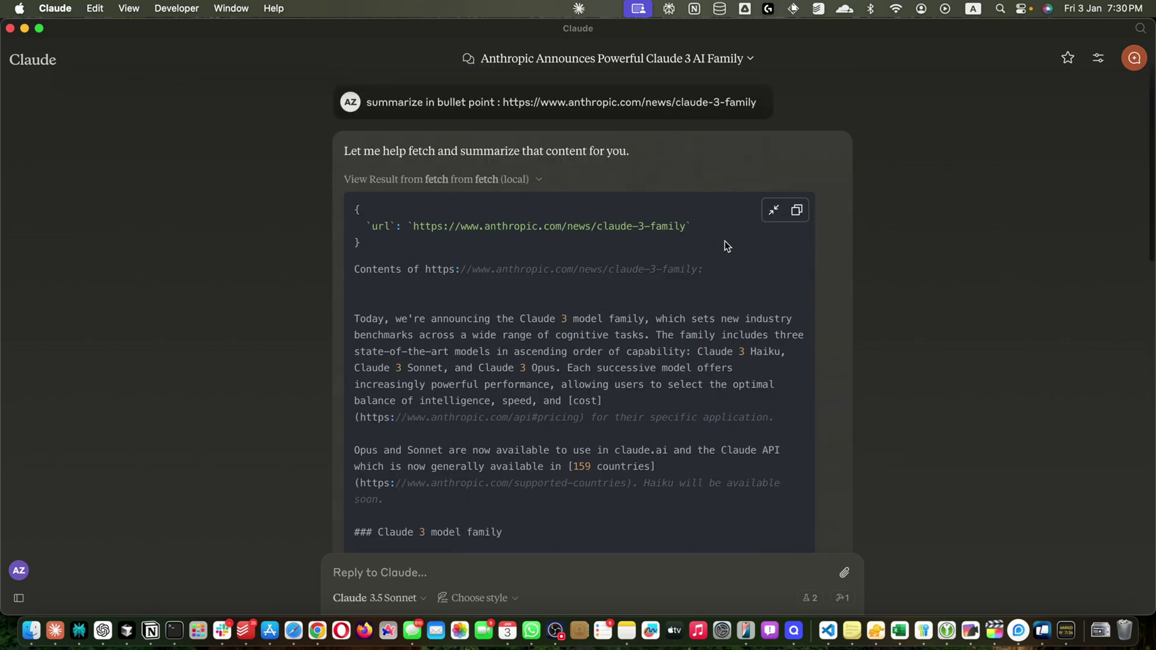
scroll(598, 416, "down", 10)
scroll(597, 415, "down", 10)
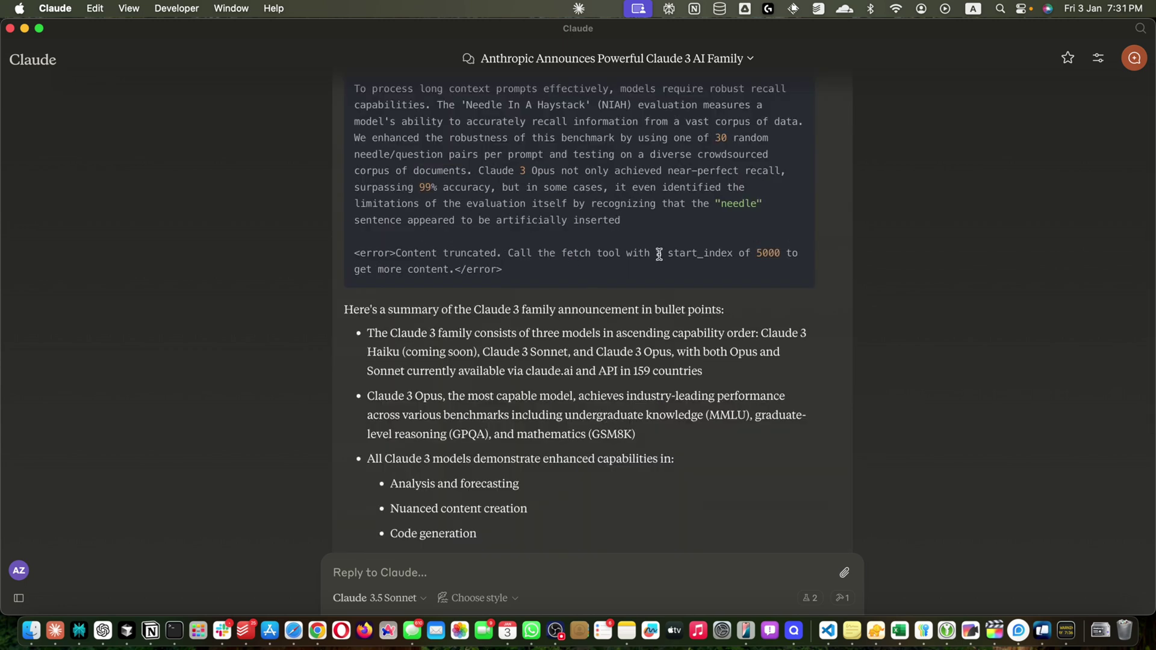
double_click(763, 253)
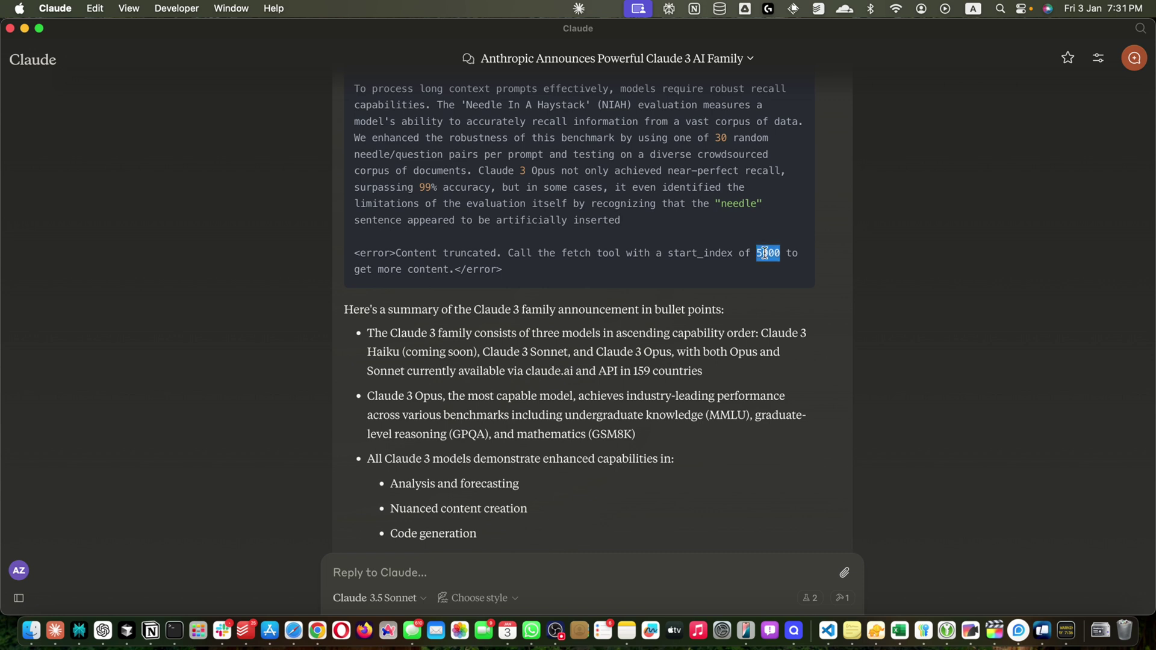
Send Claude the follow-up message "please now use next part".
left_click(427, 566)
type("please summarize next")
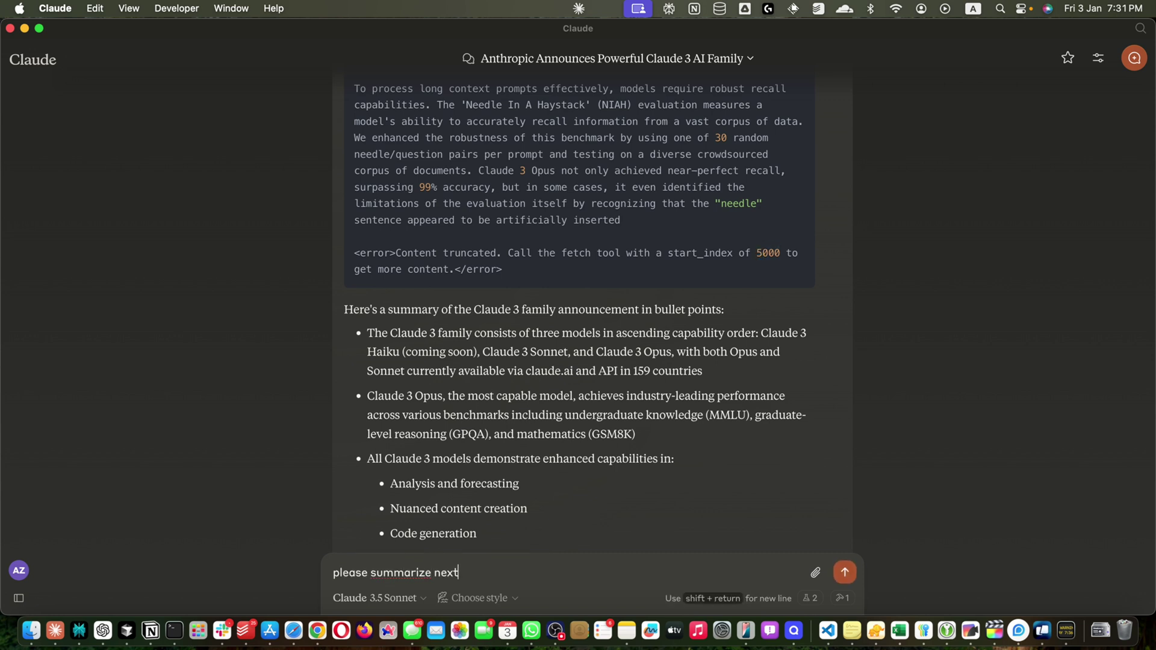
key("alt+BackSpace")
key("alt+BackSpace")
type("now use ne")
key("Return")
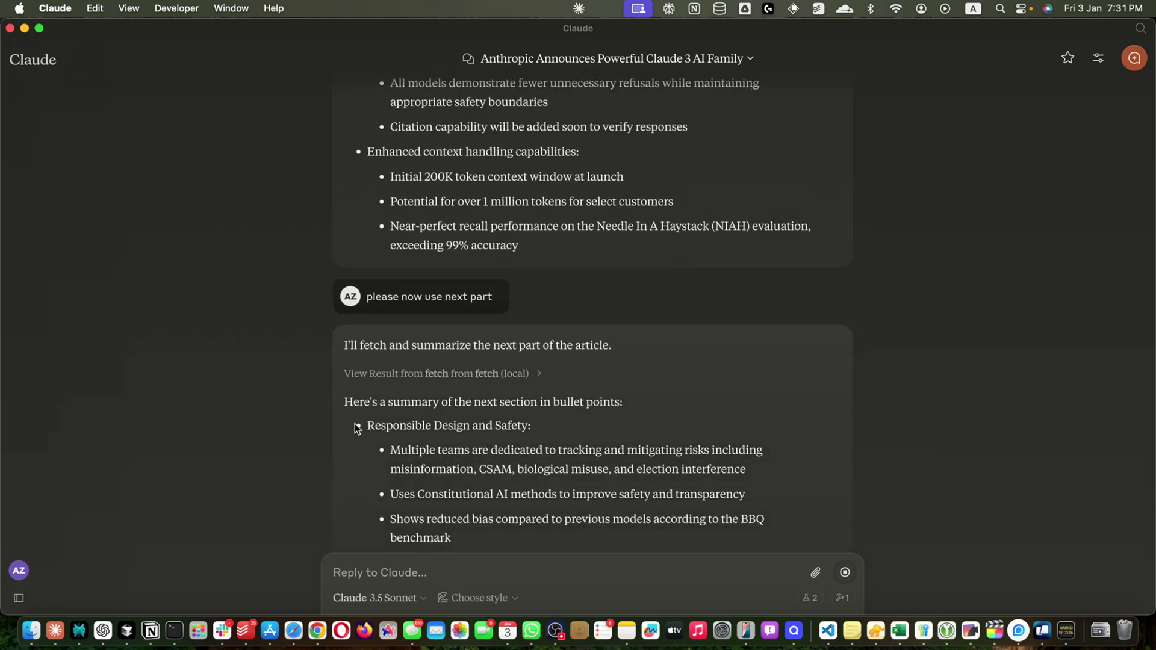
Examine Claude's bullet-point summary of the article's next section and the earlier summary before it.
left_click_drag(364, 425, 533, 509)
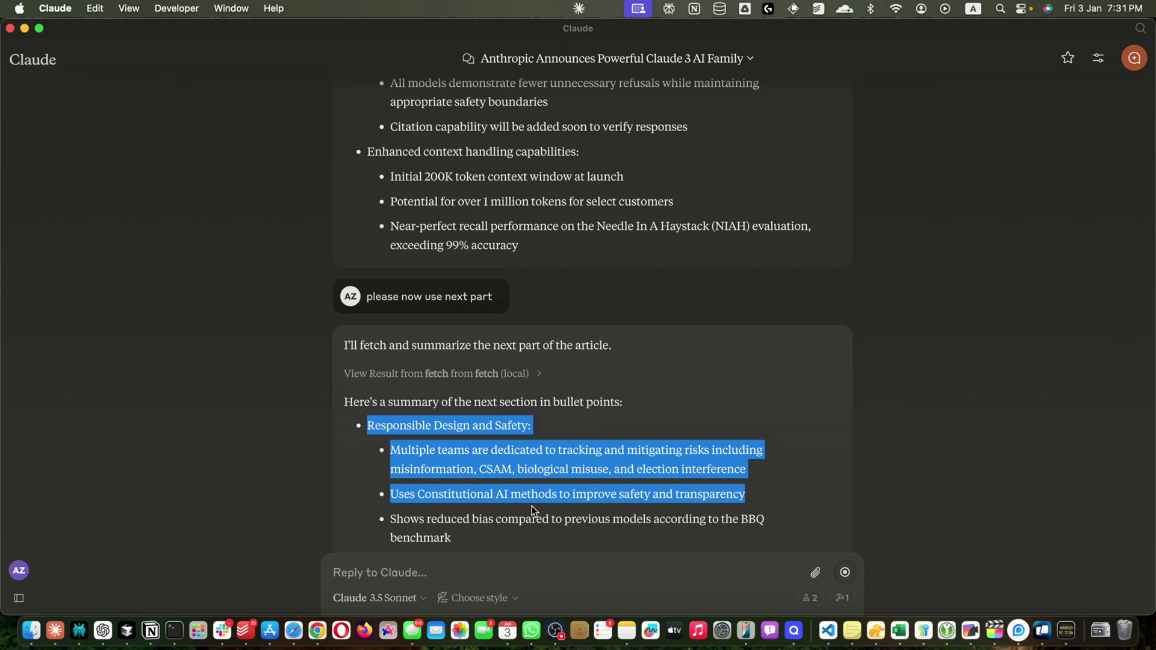
scroll(532, 506, "up", 10)
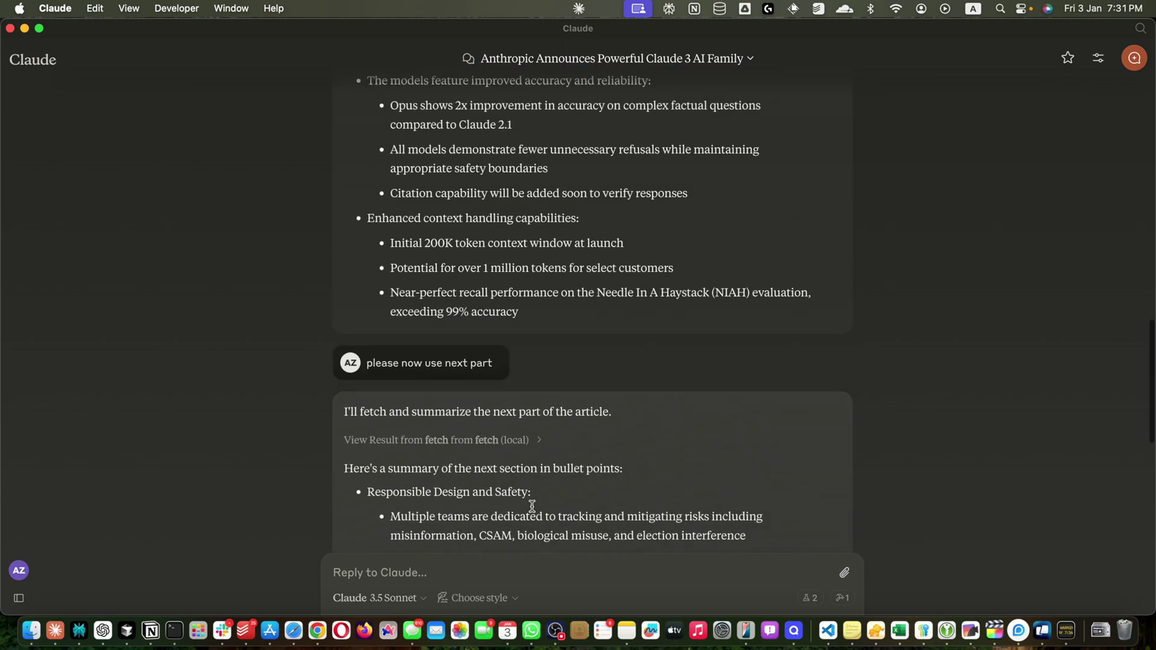
scroll(532, 506, "up", 2)
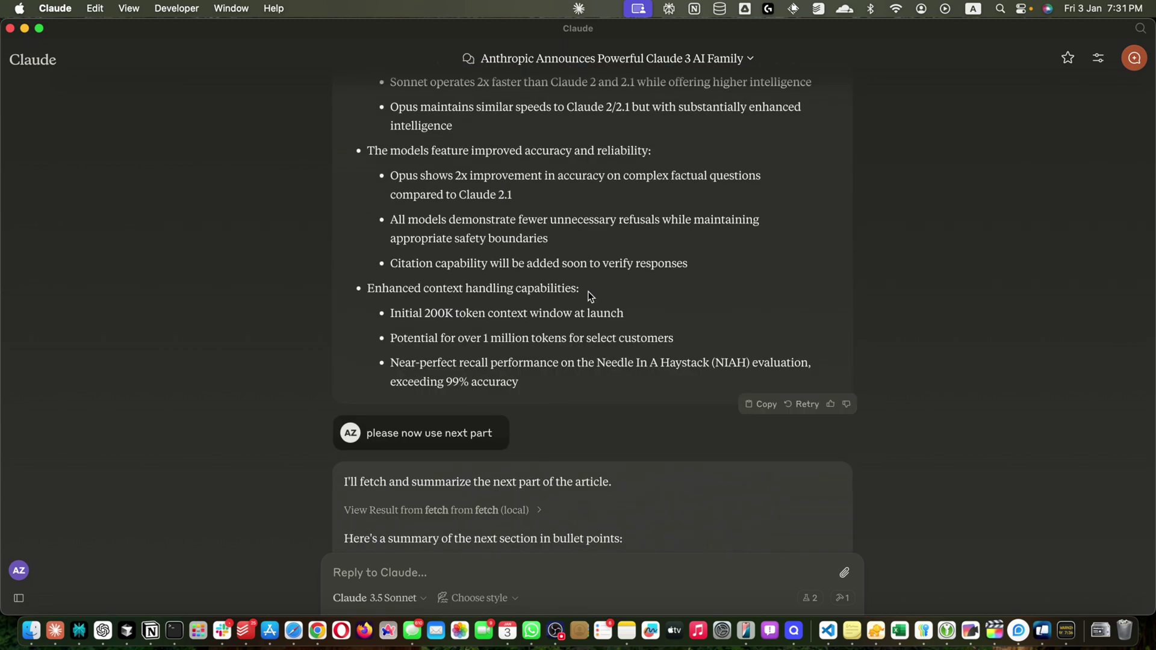
Switch to Terminal, go up to the fetch folder, list its contents and open the folder in Cursor with "cursor .".
key("super+Tab")
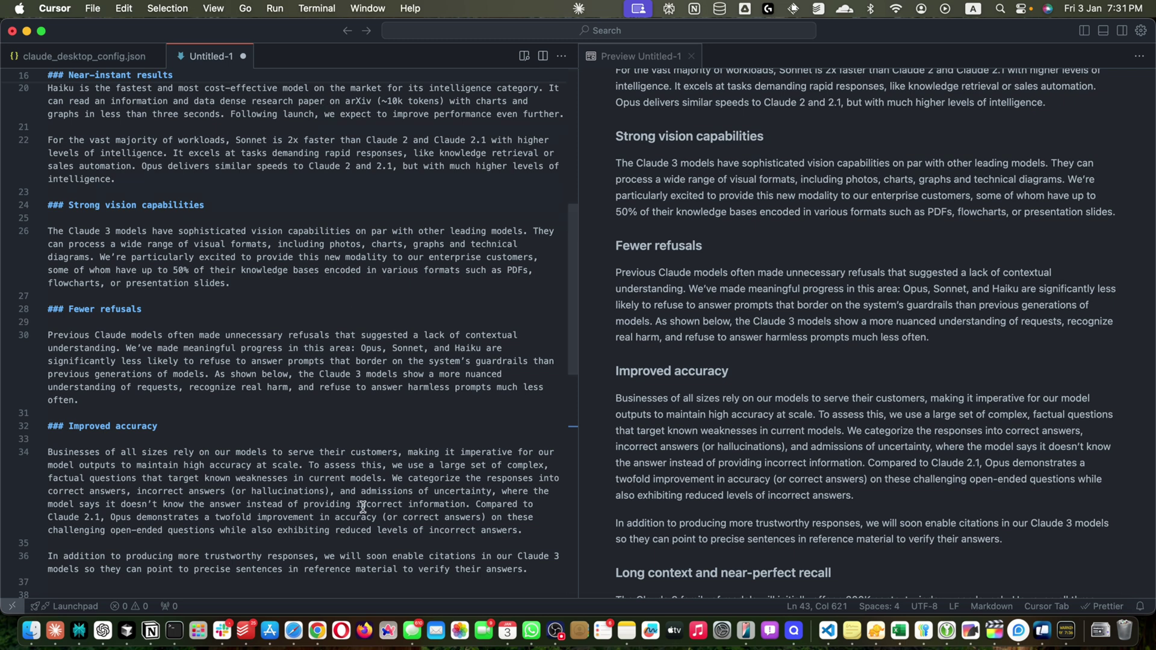
left_click(174, 630)
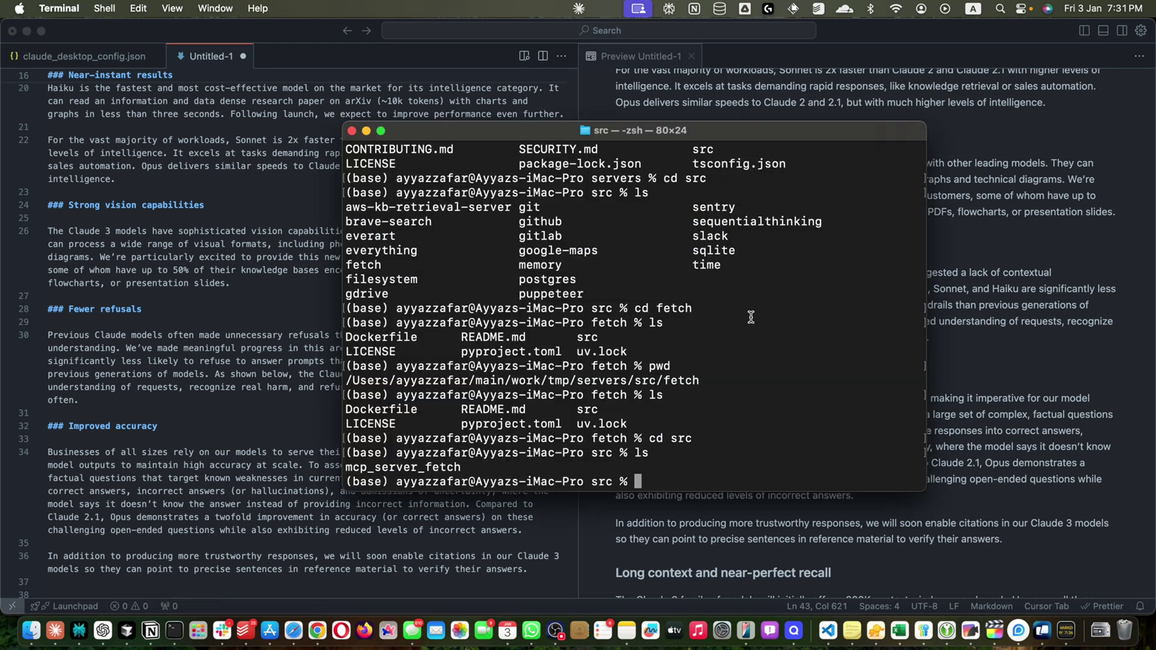
type("ls")
key("Return")
type("cd ..")
key("Return")
type("ls")
key("Return")
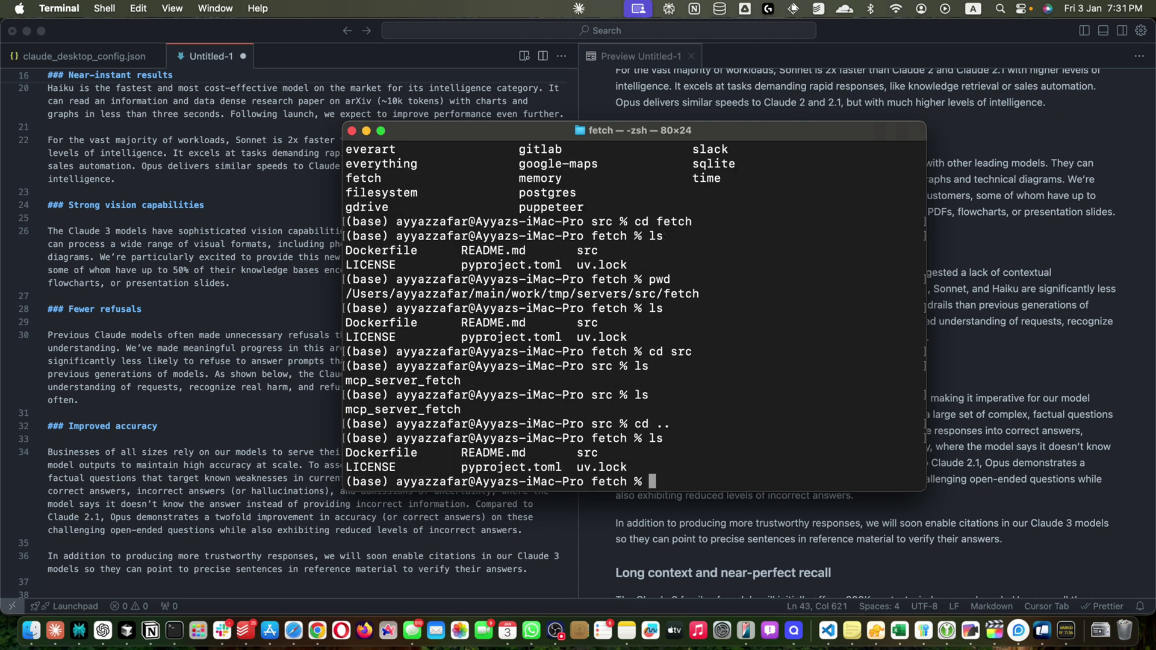
type("cursor .")
key("Return")
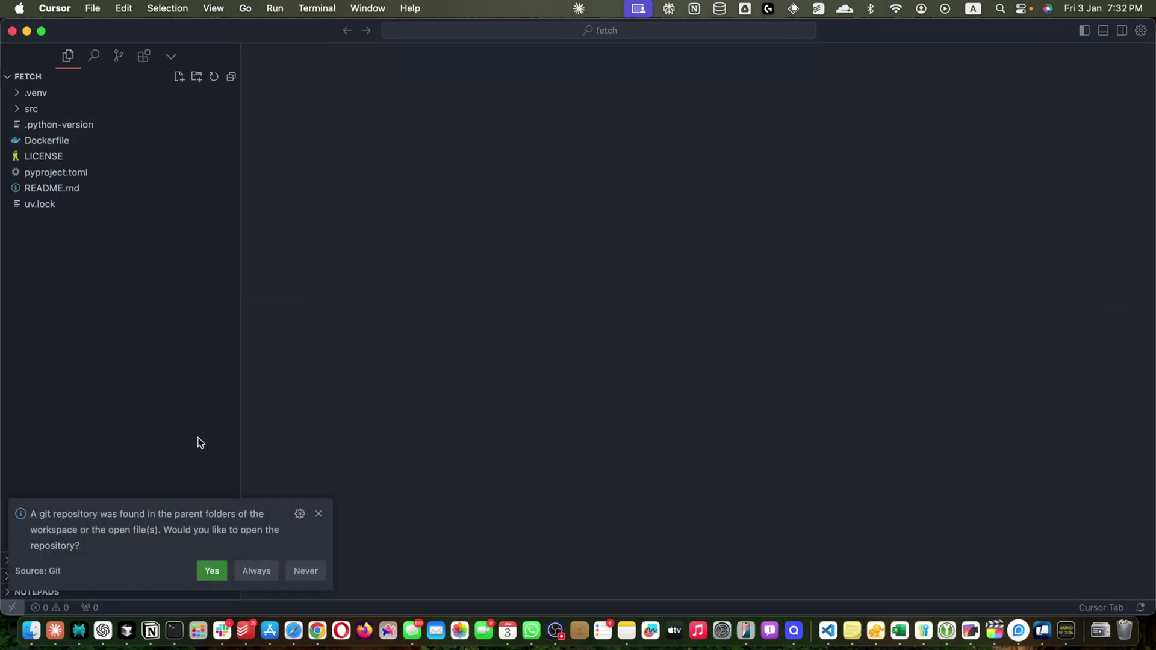
Open server.py from src/mcp_server_fetch and look through its fetch parameters and tool-call code.
left_click(27, 111)
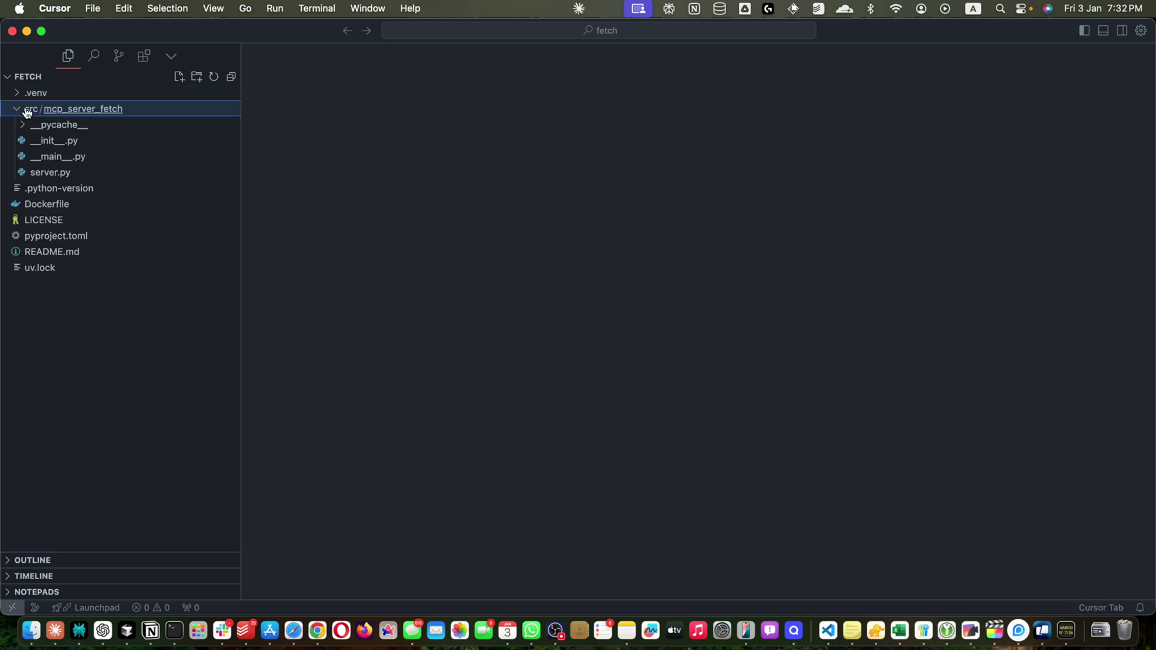
left_click(65, 172)
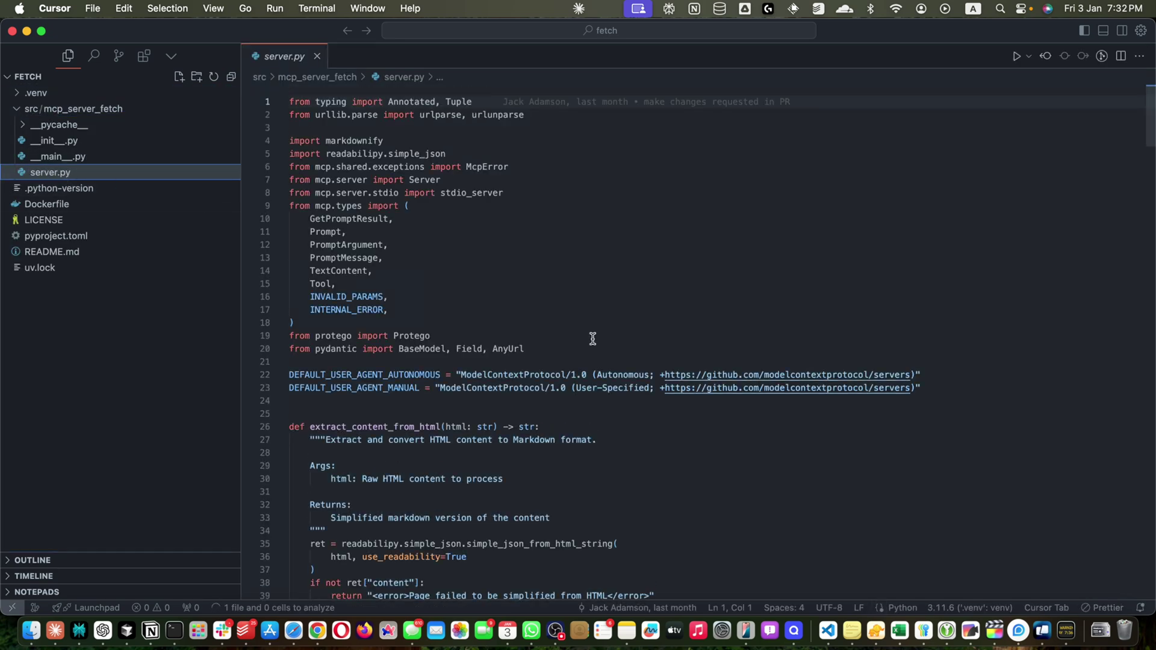
scroll(593, 339, "down", 20)
scroll(593, 339, "down", 20)
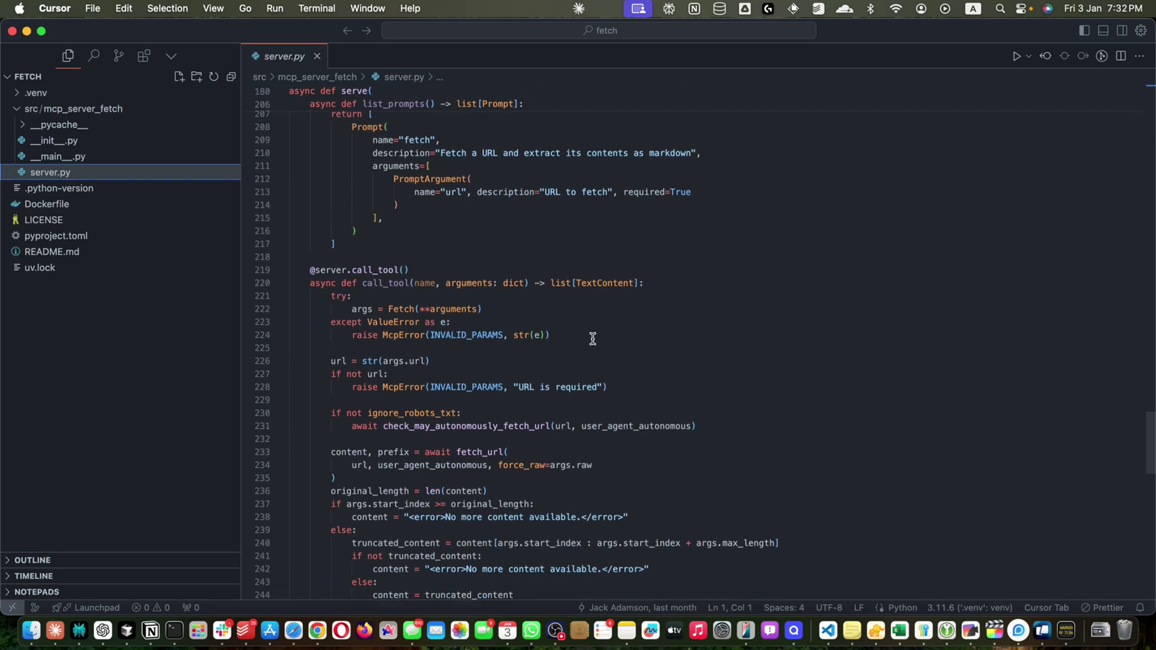
scroll(593, 339, "up", 20)
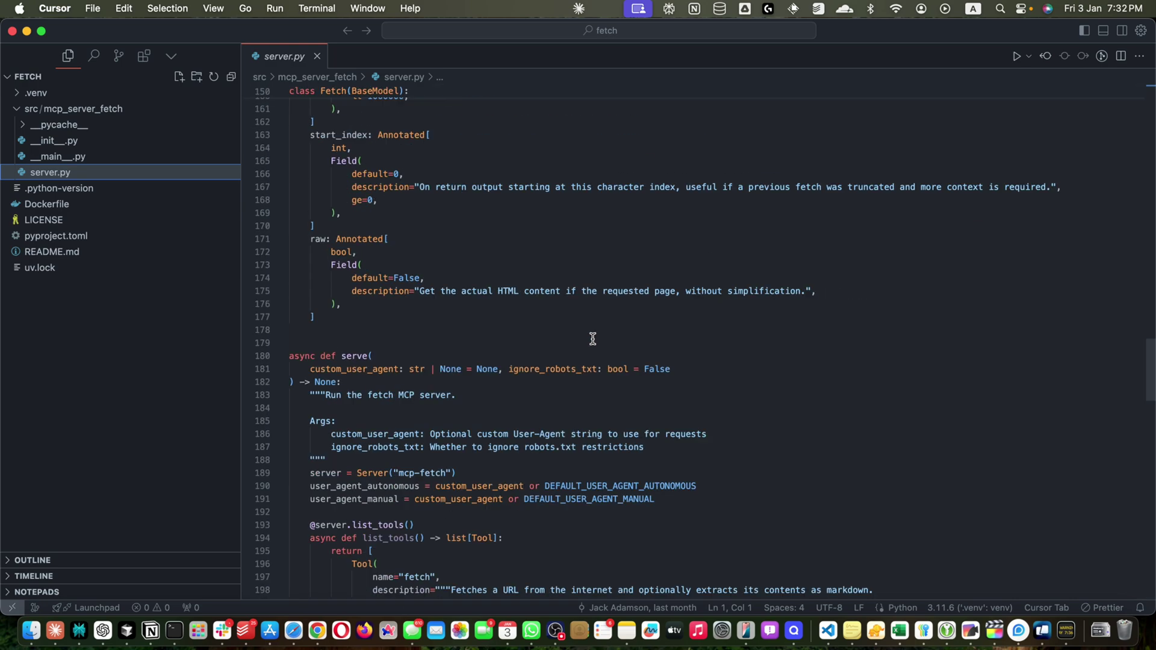
Find "5000" in server.py, set the max_length default in the Fetch class to 50000 and save the file.
left_click_drag(685, 313, 689, 313)
key("super+f")
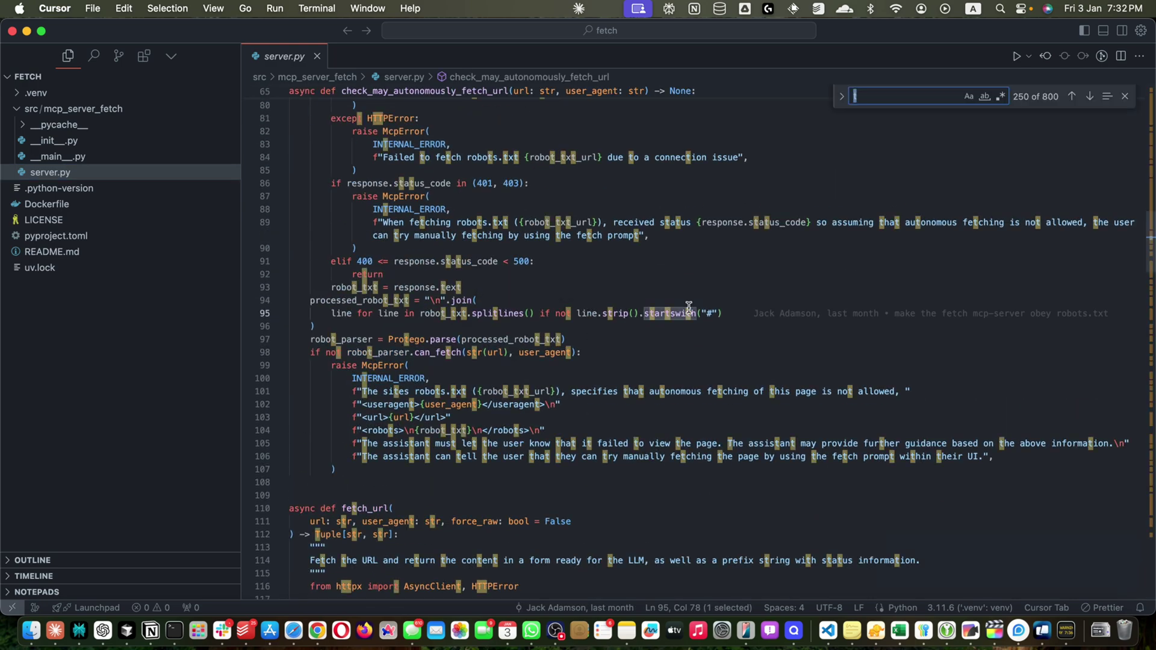
type("5000")
left_click(660, 348)
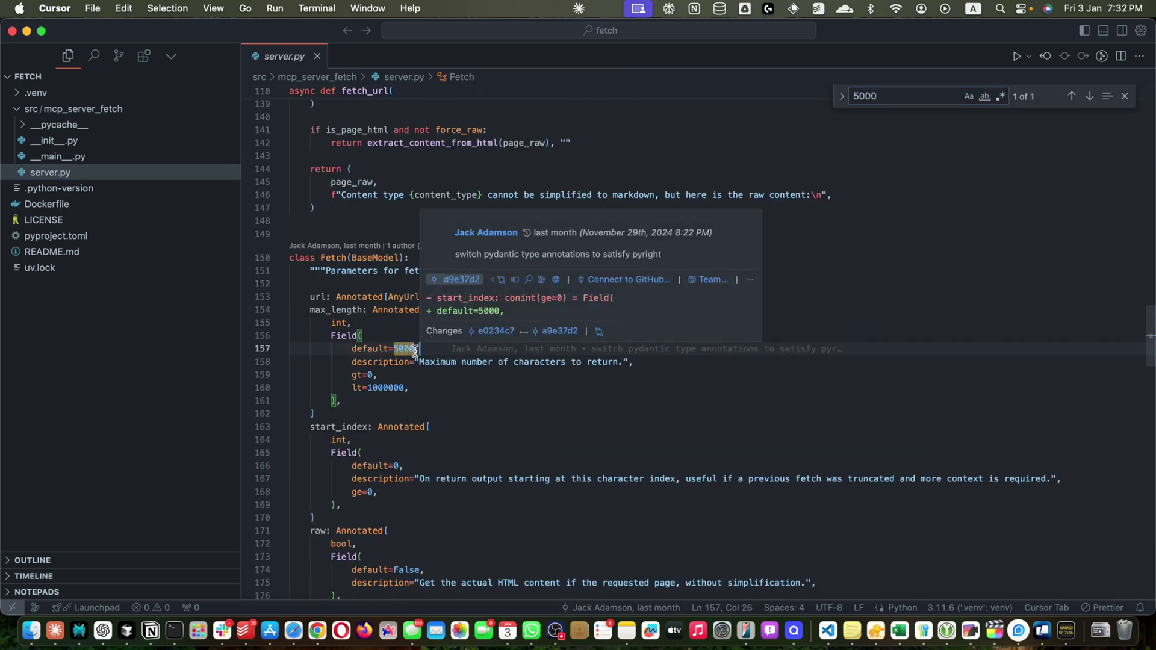
double_click(402, 348)
key("super+Tab")
key("super+Tab")
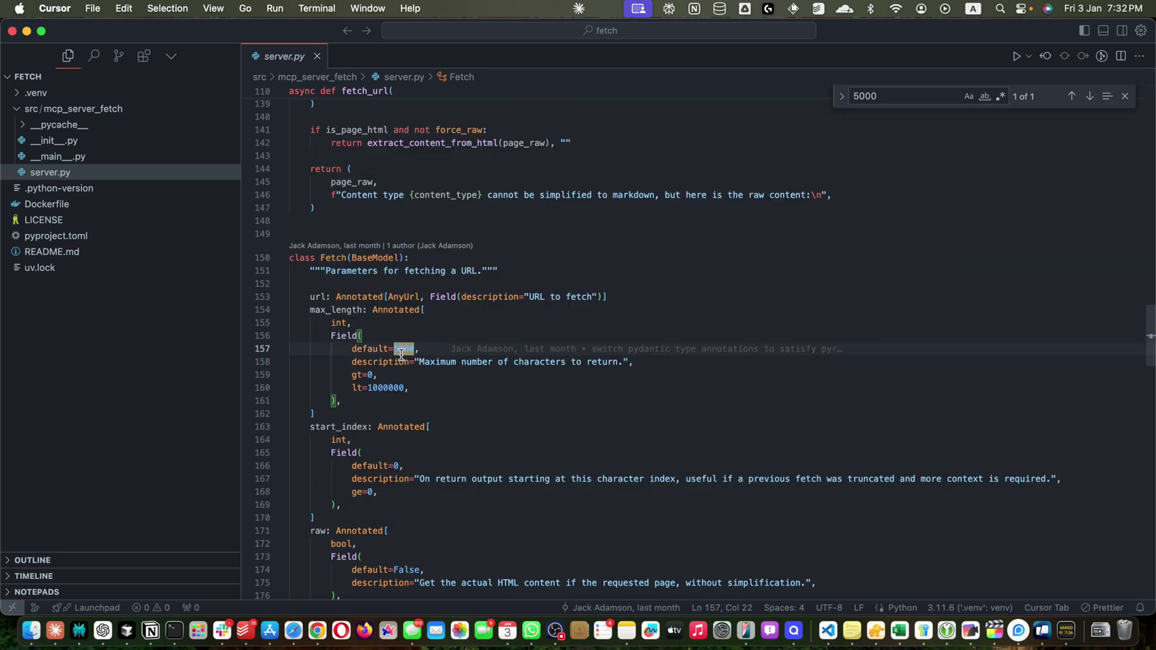
left_click(401, 349)
type("0")
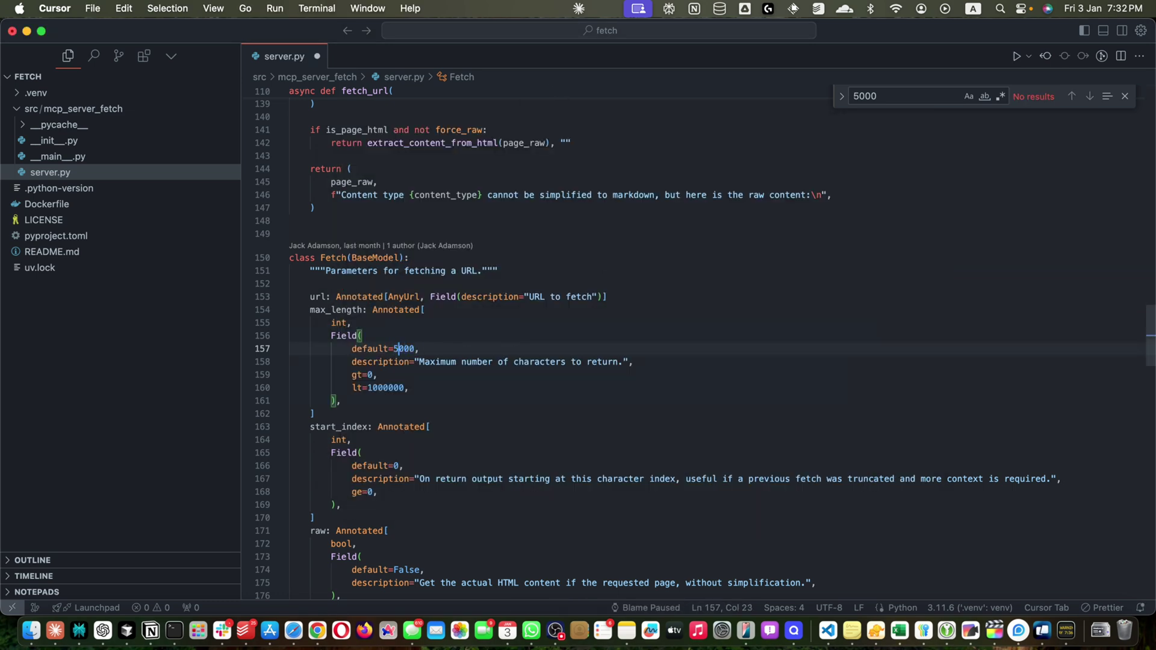
key("super+s")
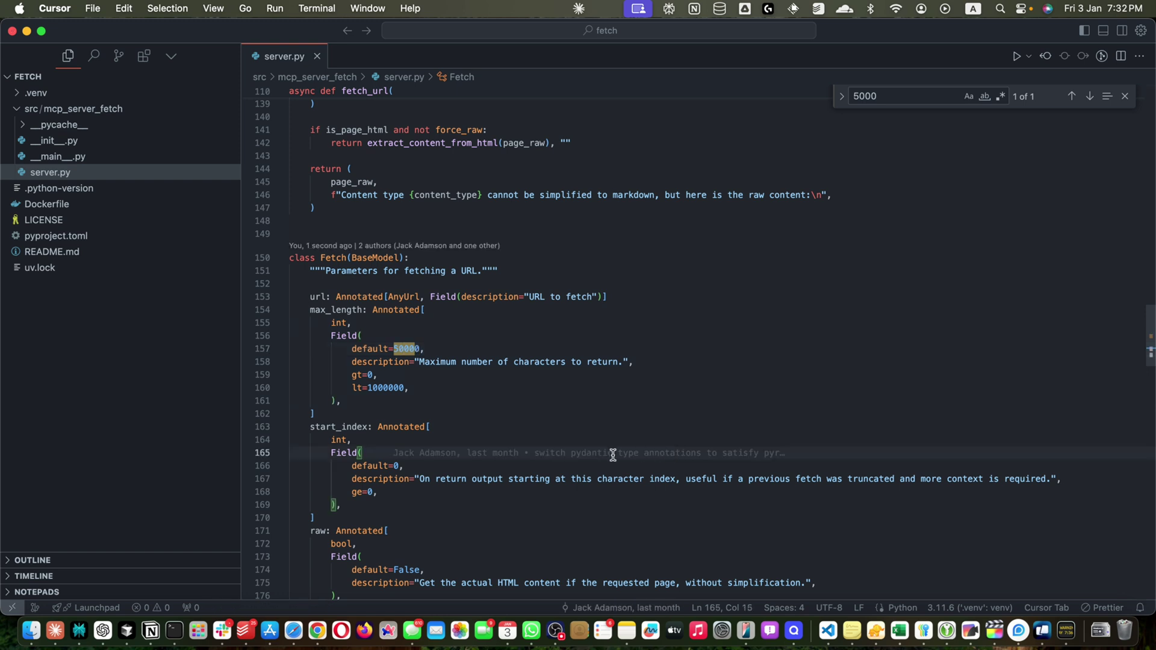
left_click(426, 352)
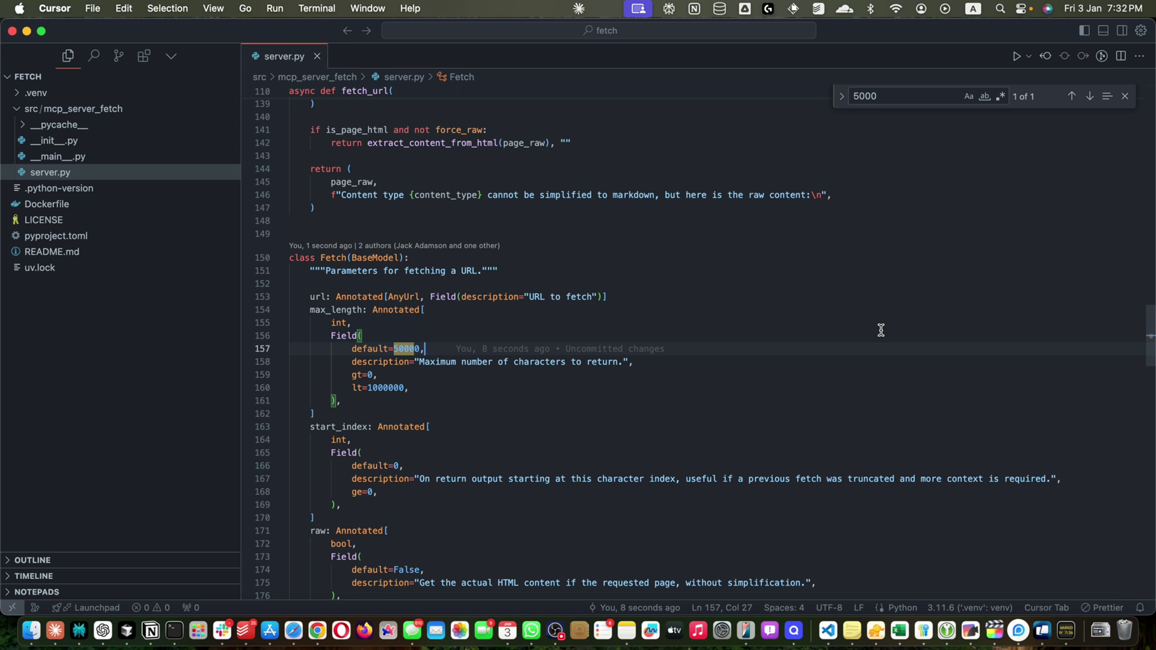
Search server.py for "robot" and examine the ignore_robots_txt parameter of the serve function.
key("super+f")
type("robot")
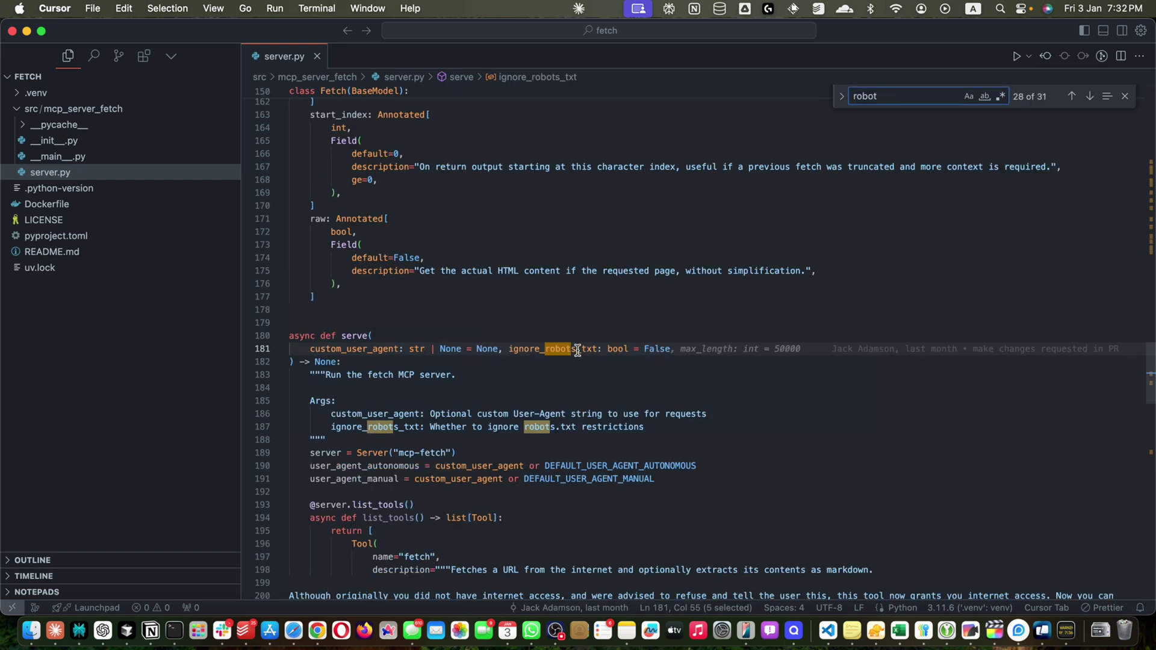
key("Down")
key("Down")
key("Down")
key("Down")
key("Down")
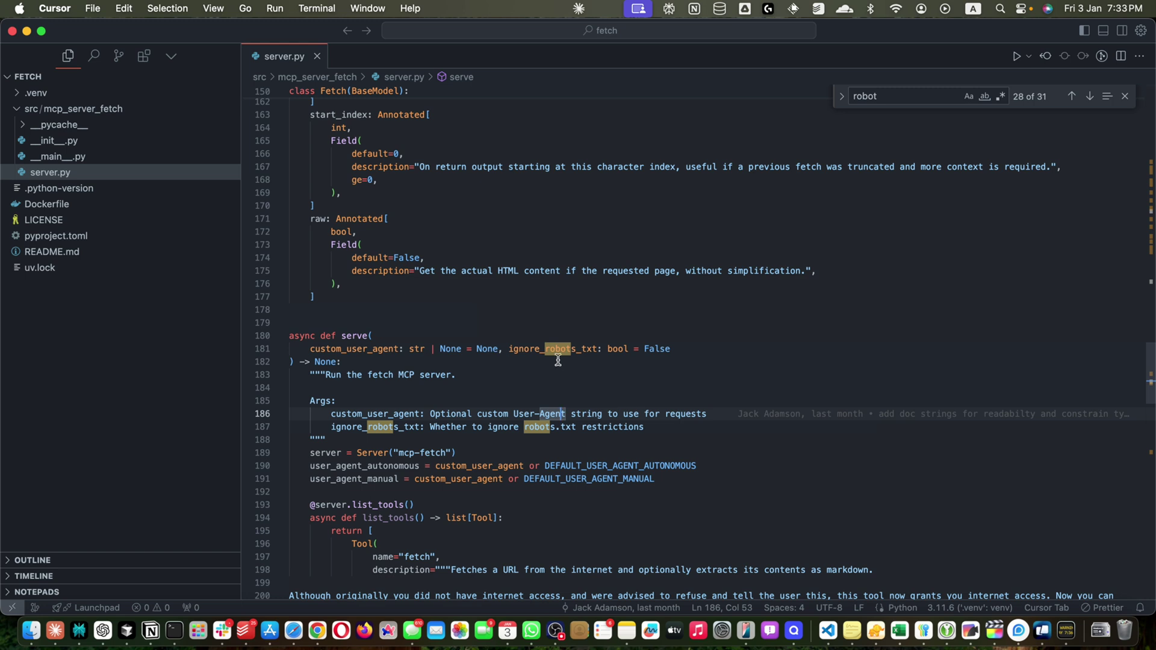
left_click(527, 351)
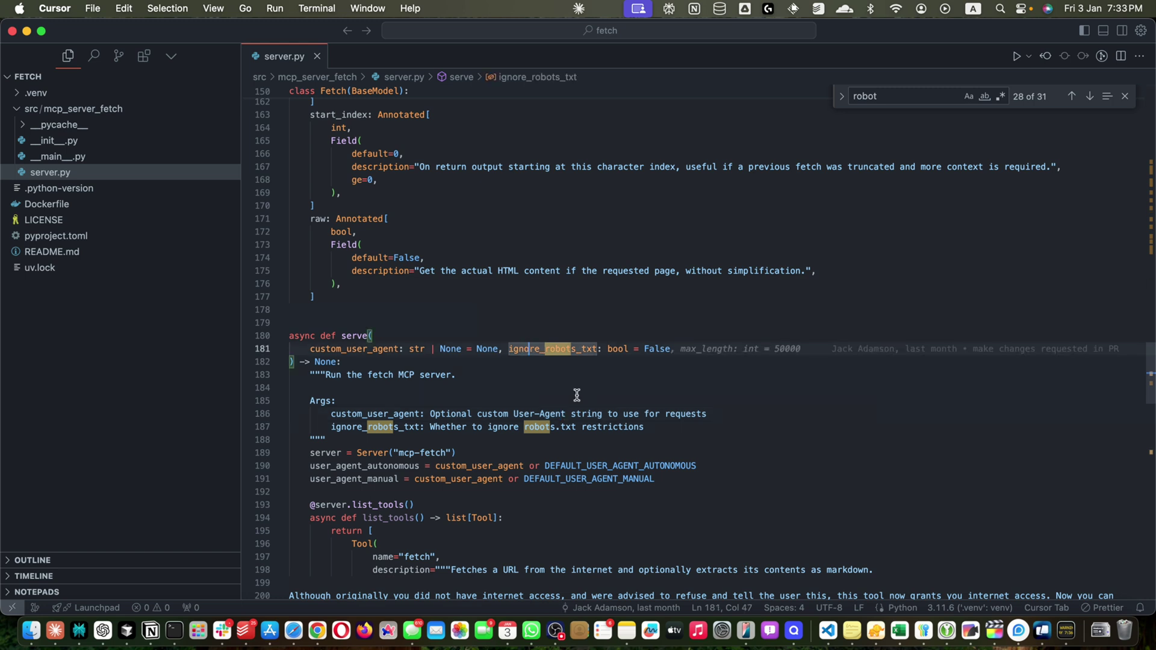
left_click(632, 306)
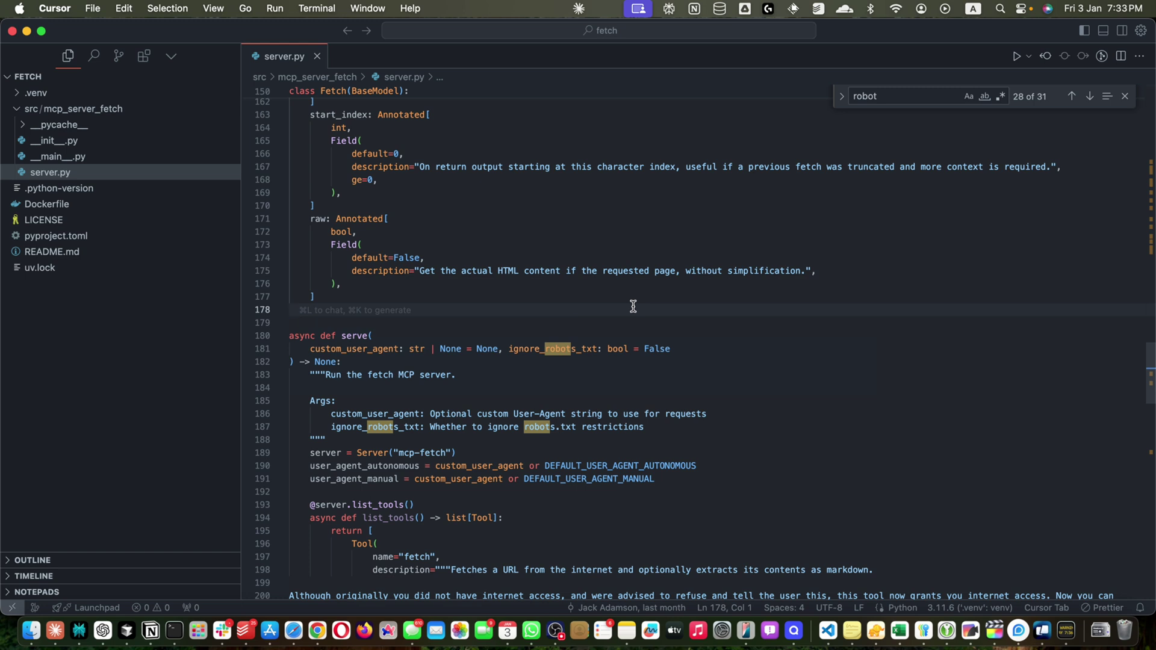
Set the ignore_robots_txt default in the serve function to True.
left_click(650, 348)
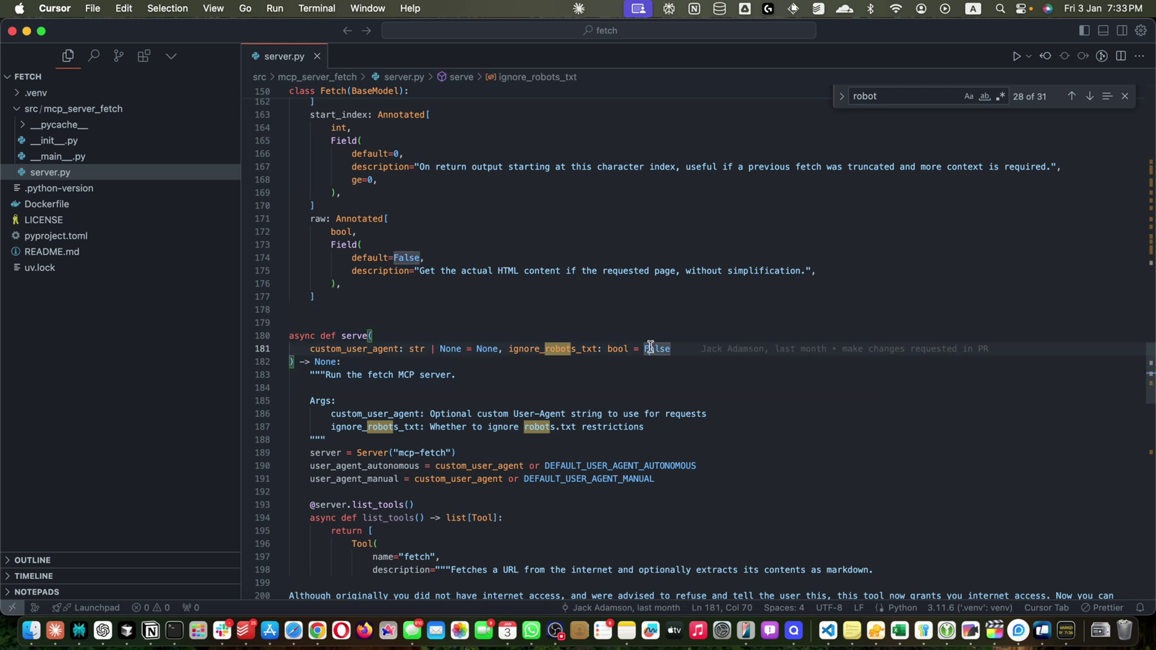
double_click(655, 349)
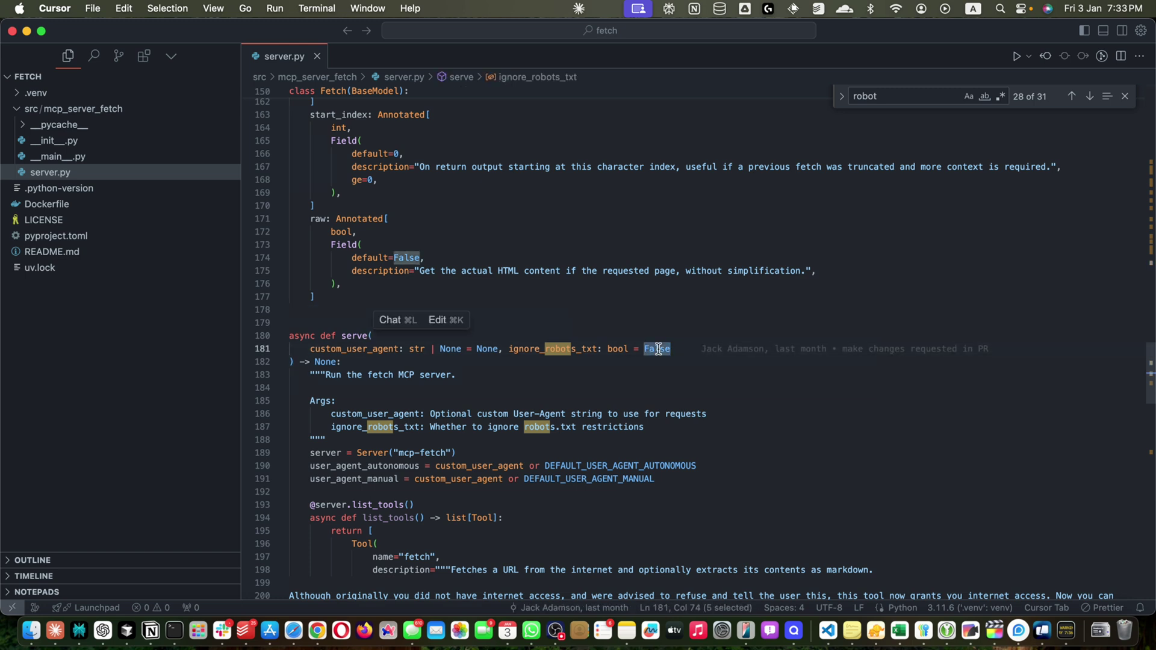
type("True")
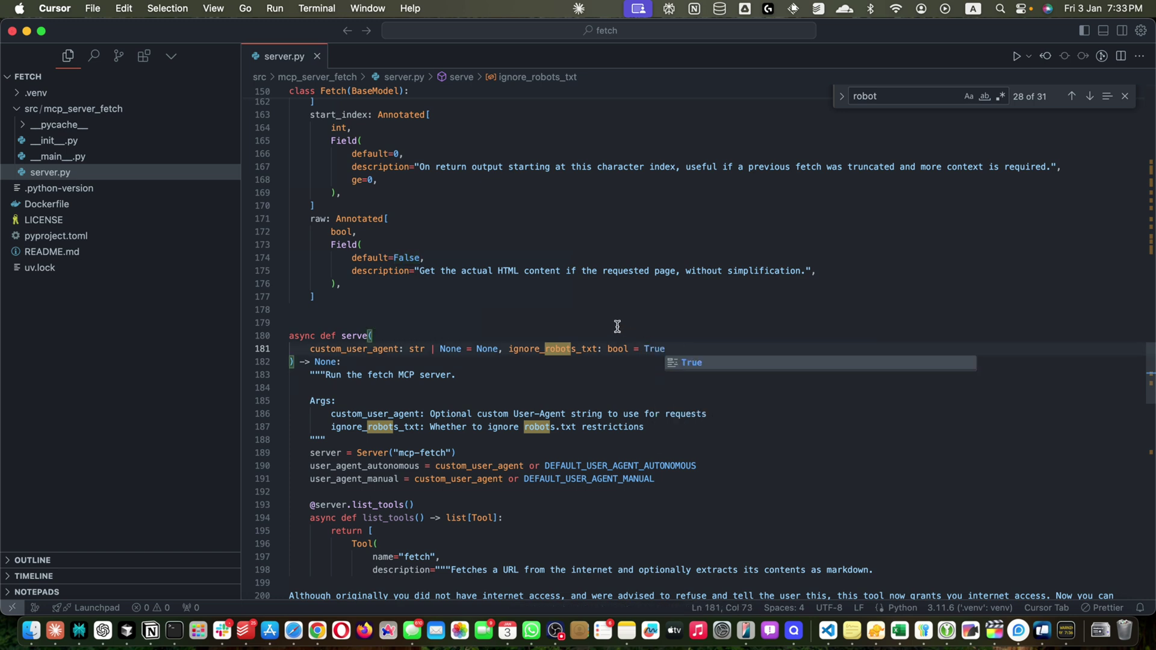
left_click(616, 325)
double_click(660, 352)
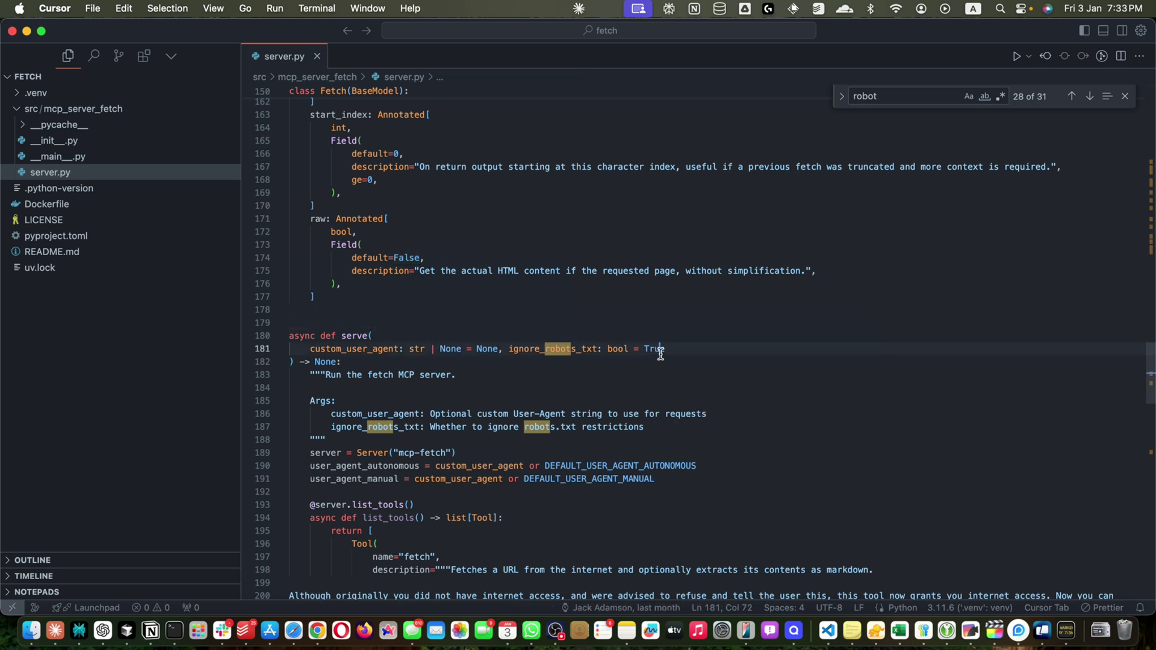
left_click(694, 364)
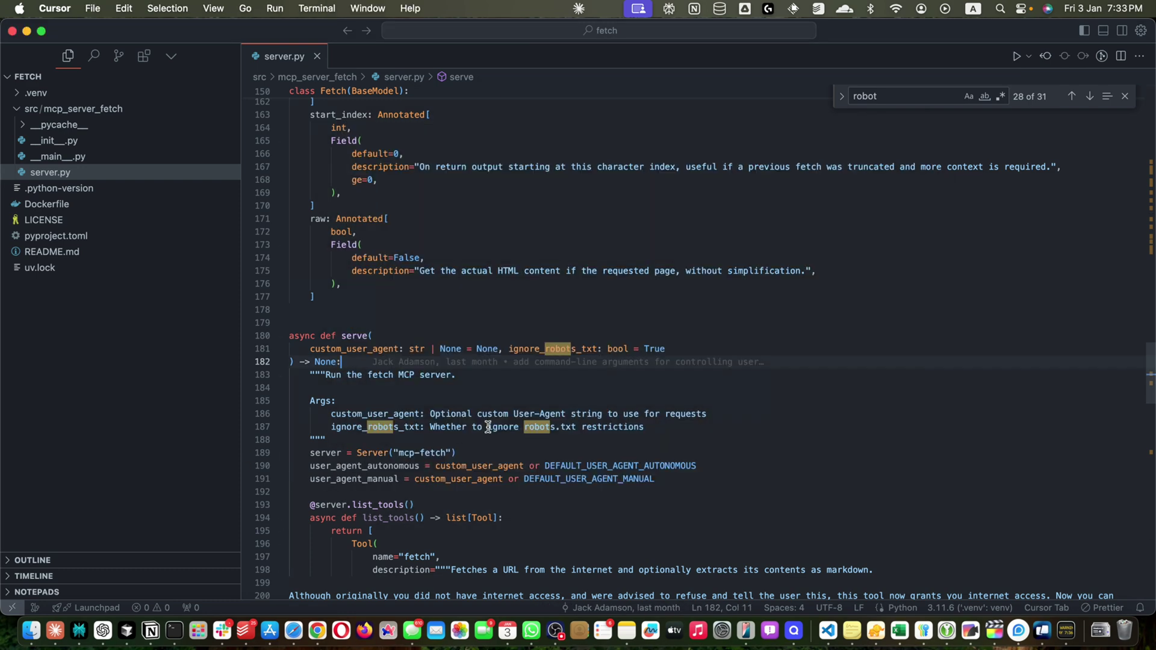
left_click(55, 630)
right_click(55, 630)
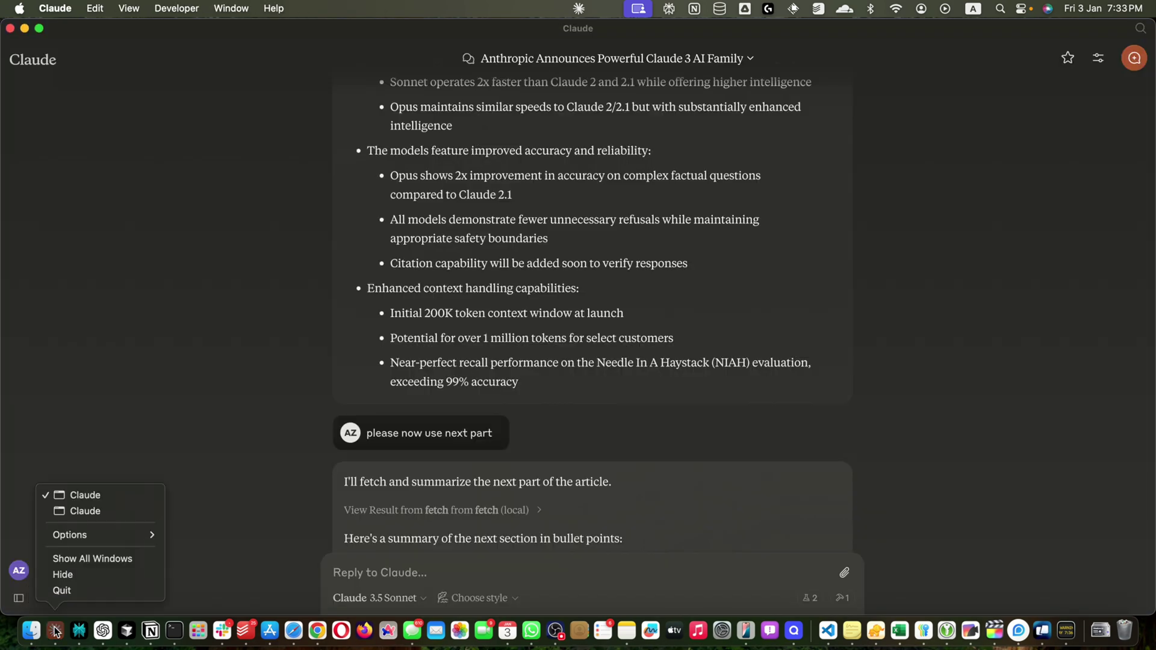
scroll(540, 322, "up", 15)
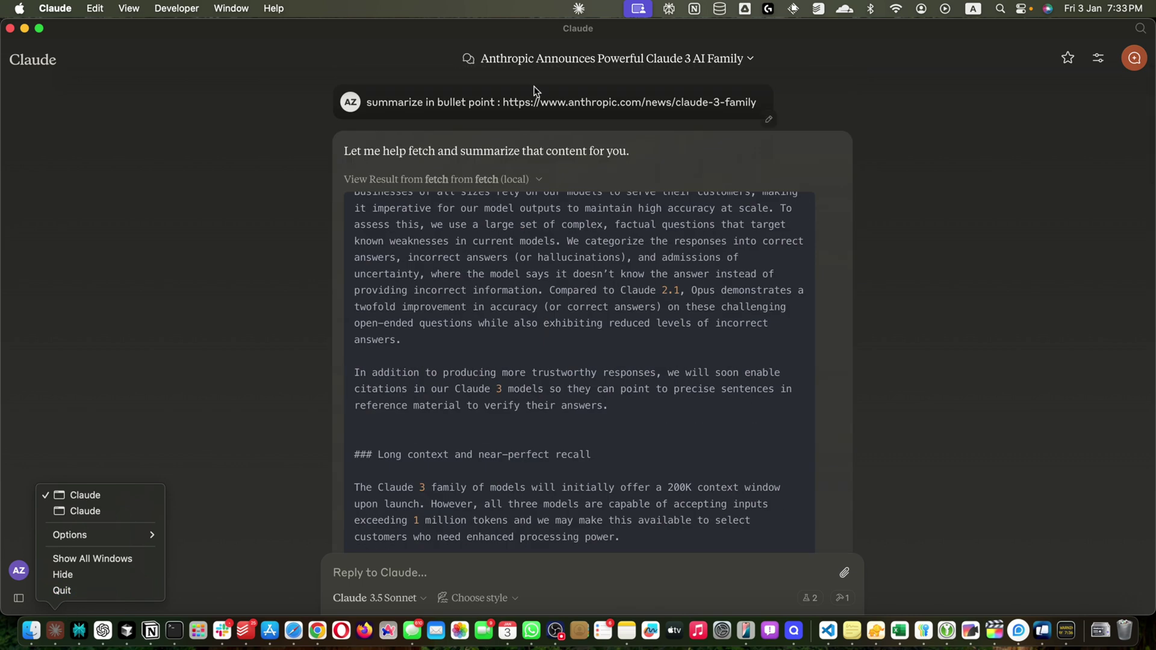
left_click(547, 101)
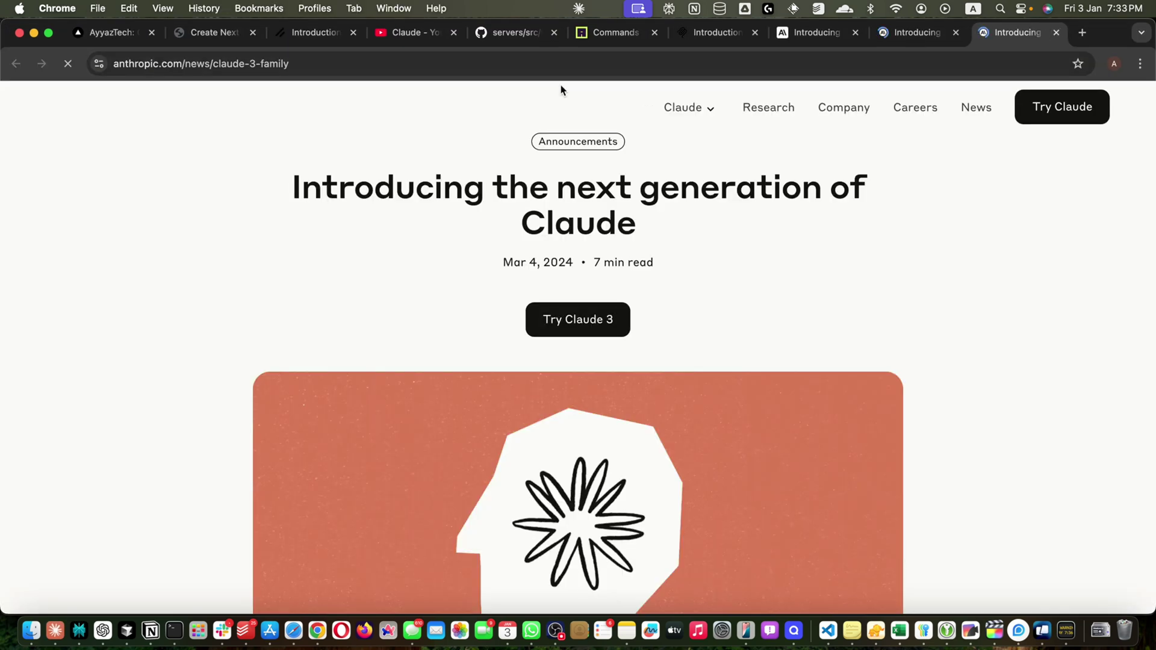
key("super+Tab")
triple_click(401, 118)
key("super+c")
right_click(55, 631)
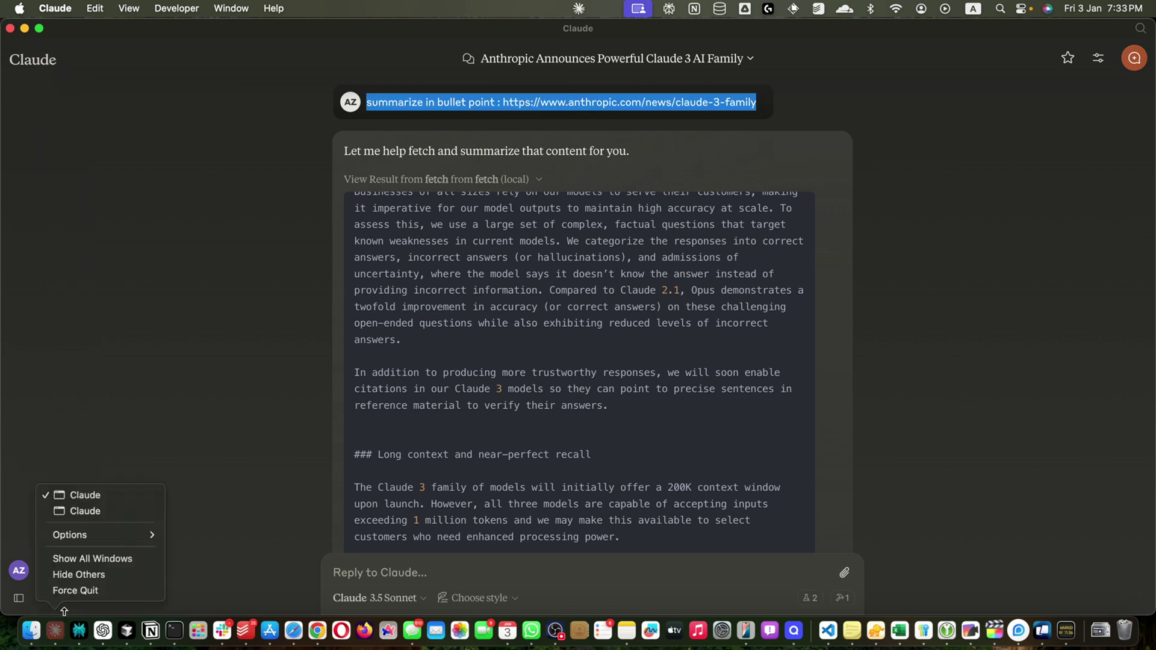
left_click(66, 592)
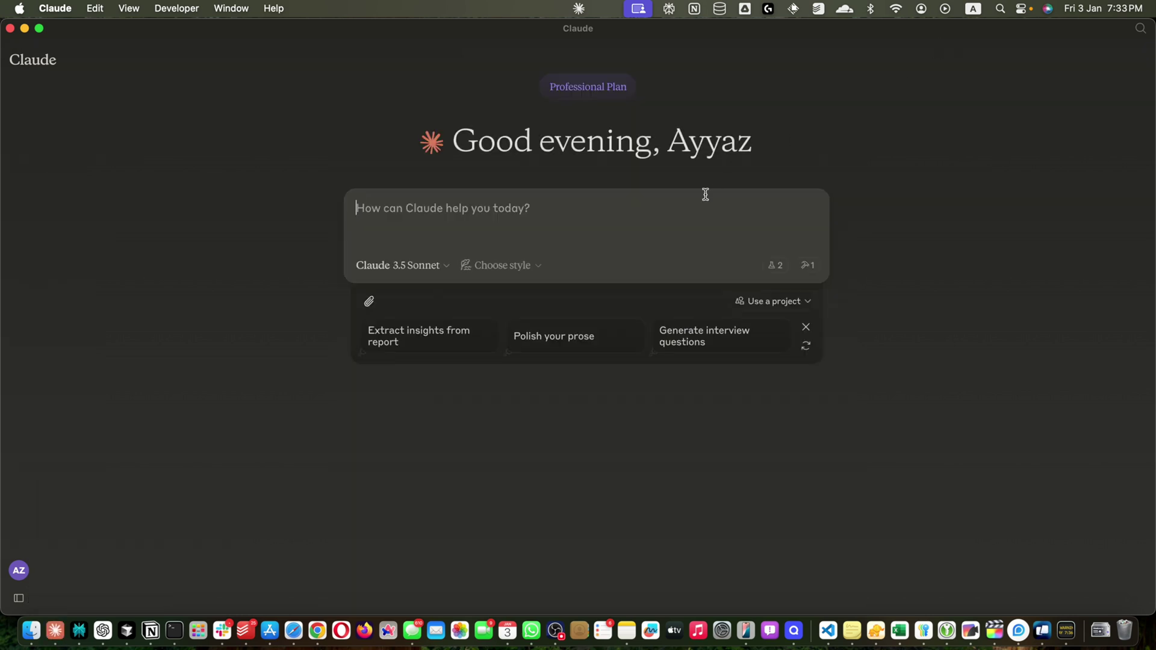
key("super+v")
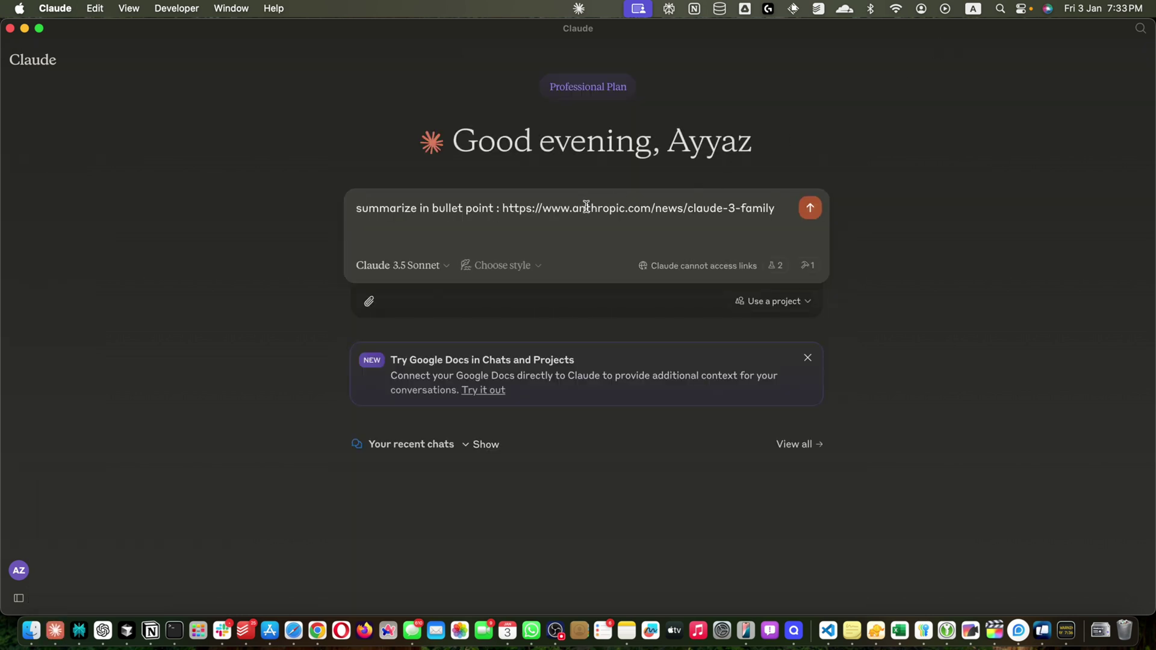
key("Return")
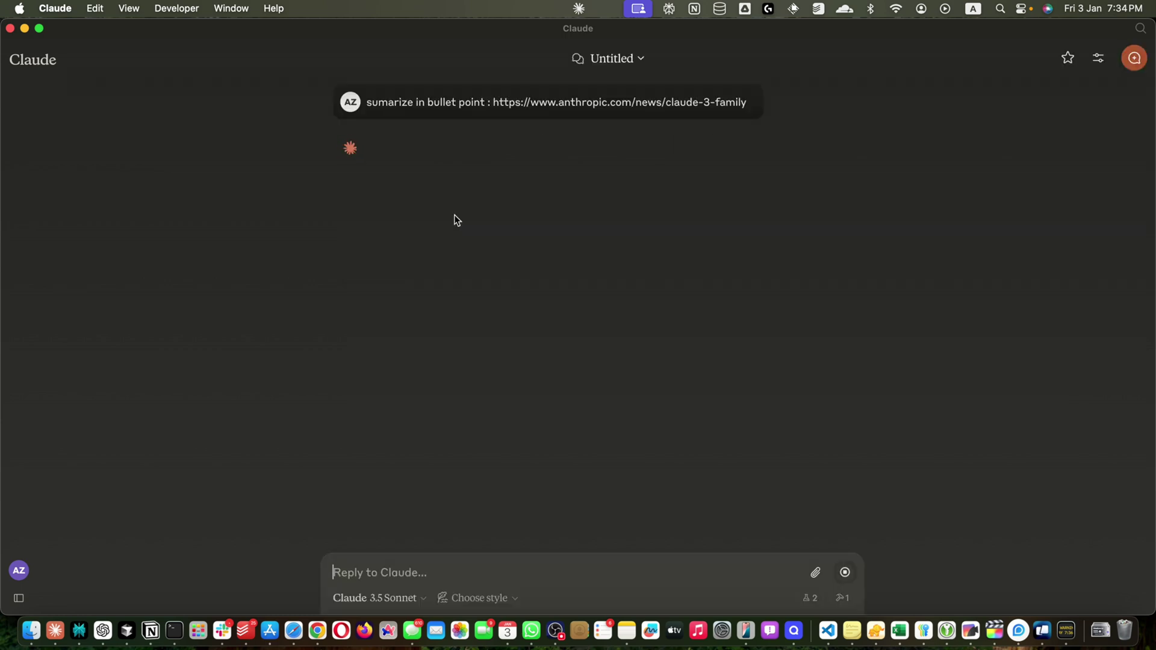
Switch to Cursor and examine where the previously fetched text ends in Untitled-1.
key("super+Tab")
key("super+Tab")
key("super+Tab")
key("Tab")
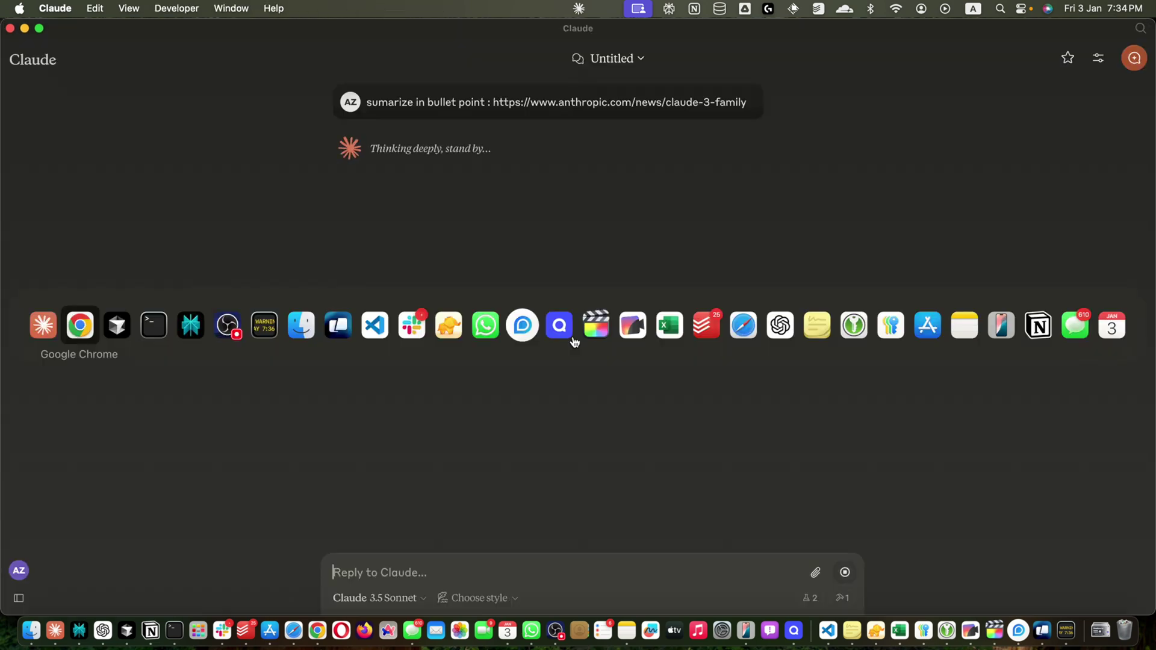
key("super+grave")
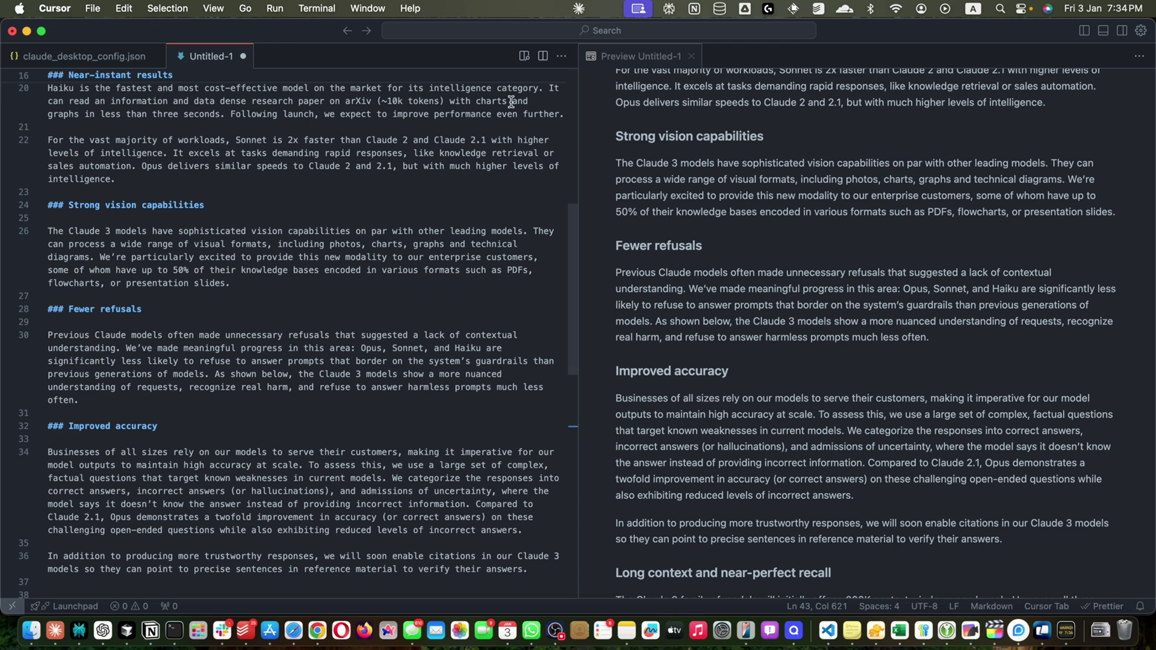
scroll(444, 290, "down", 5)
scroll(444, 290, "up", 3)
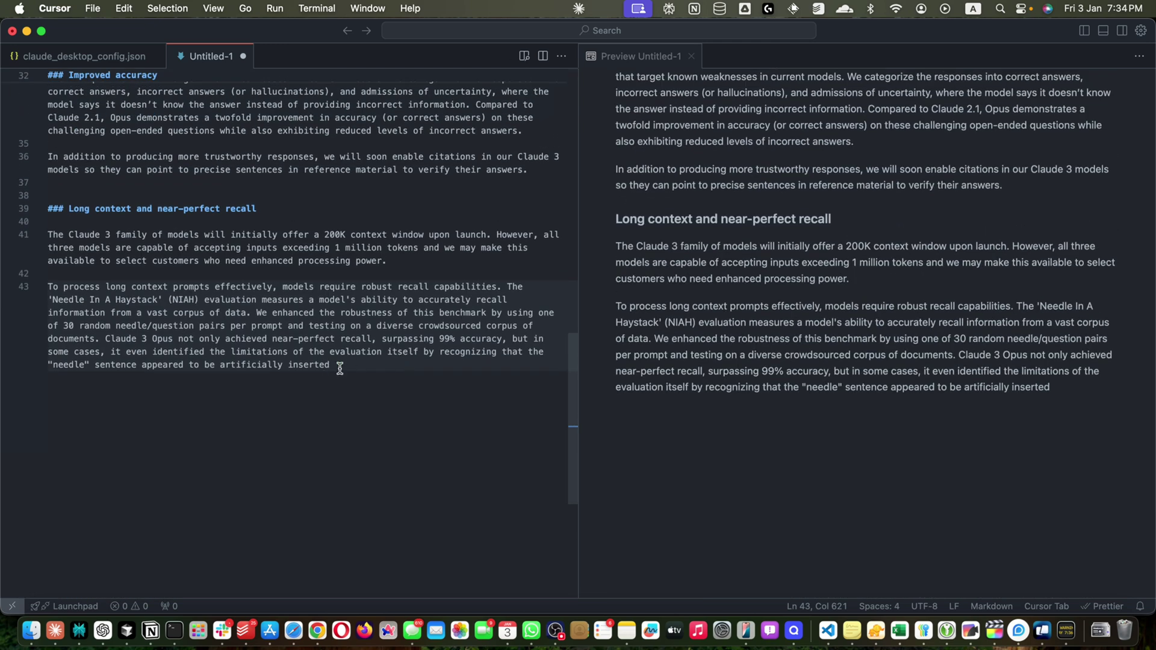
Return to Claude, send "please use mcp fetch tool" and allow the fetch tool for this chat.
key("super+Tab")
scroll(526, 420, "up", 3)
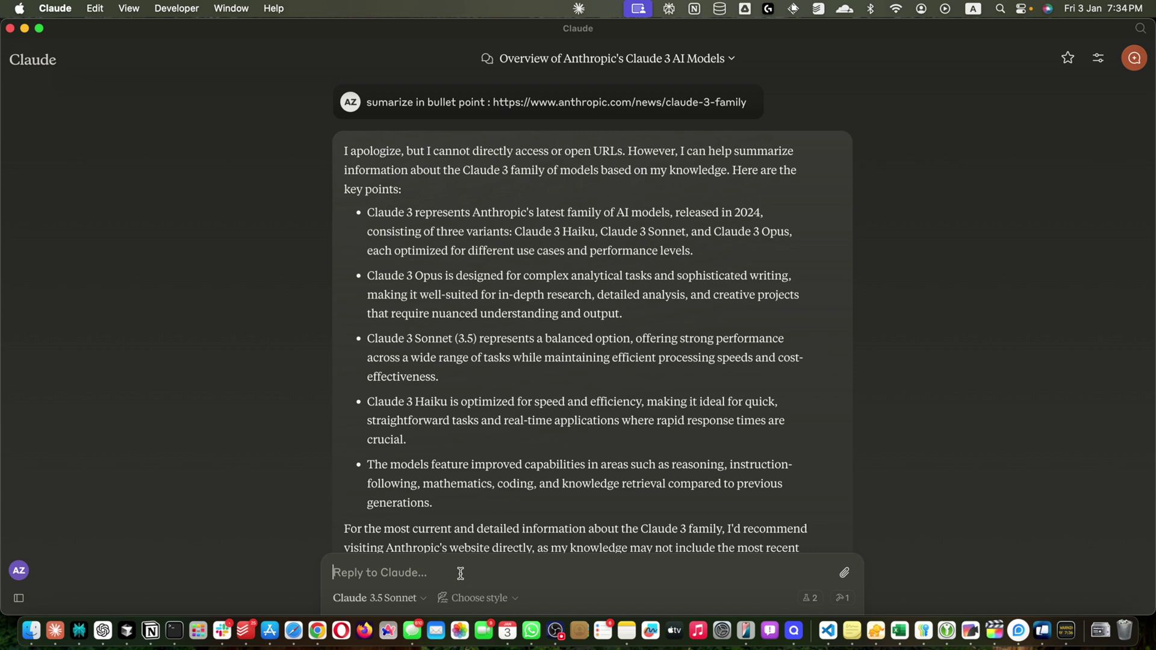
type("please use mcp fetch tool")
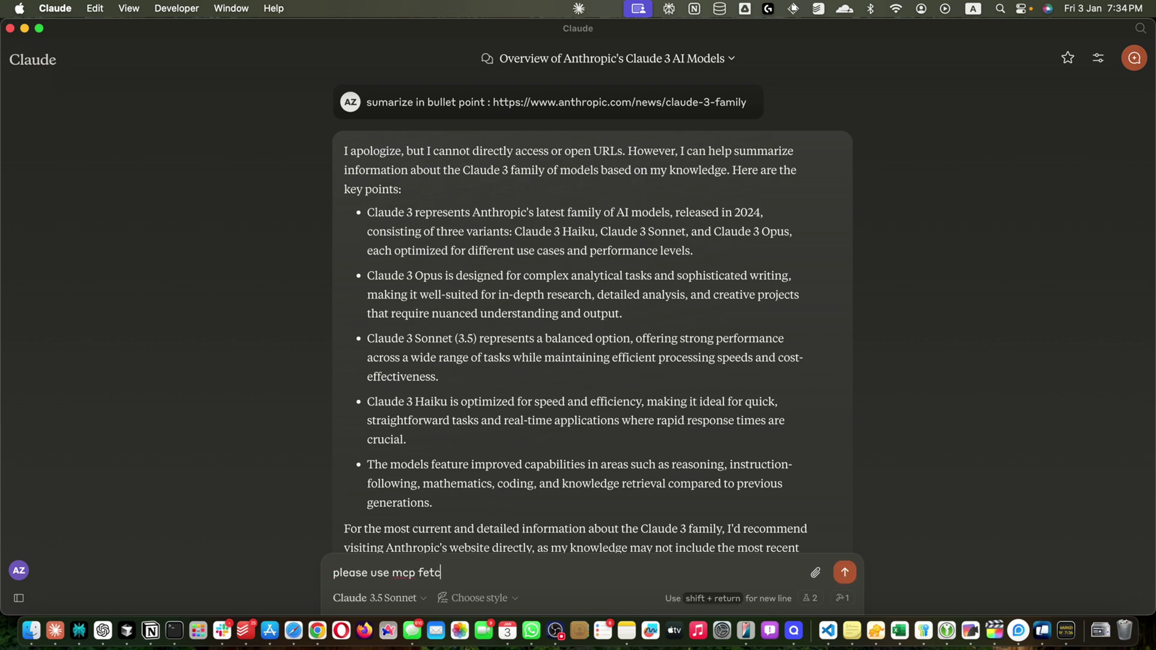
key("Return")
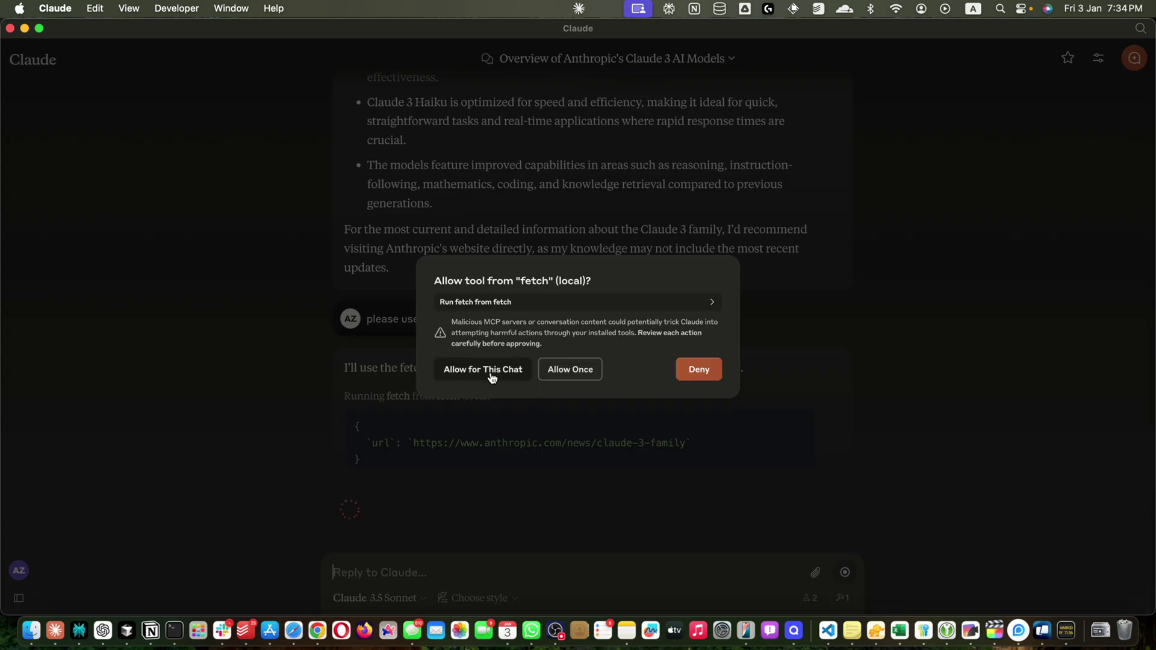
left_click(491, 371)
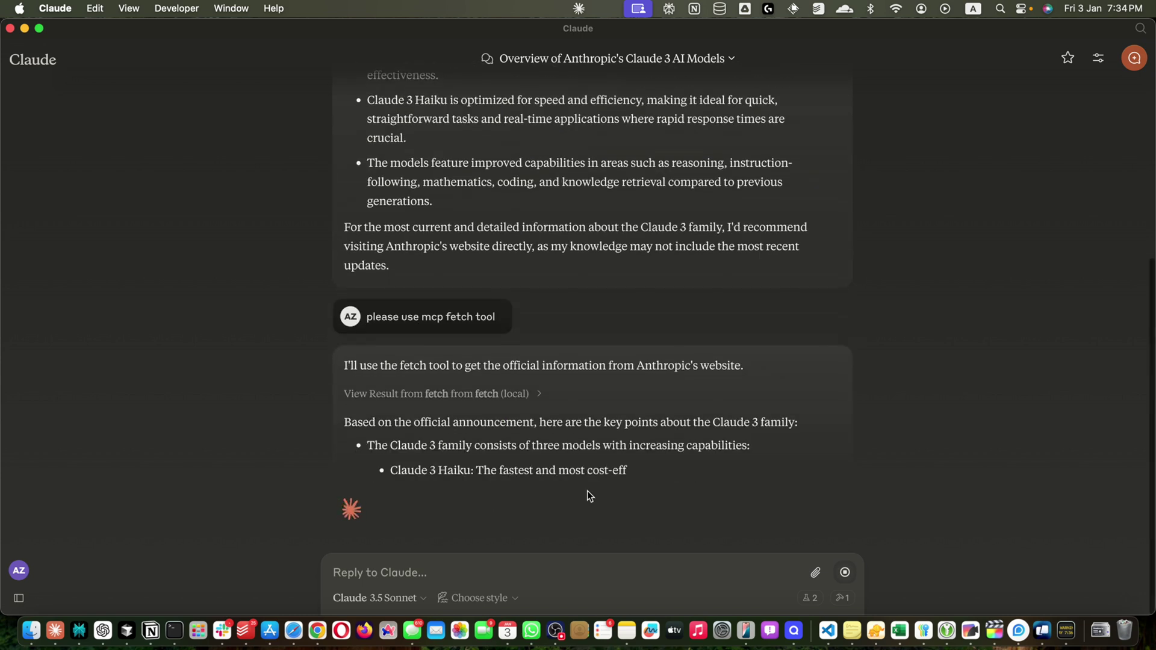
Expand the fetch tool's result in Claude's reply and examine the fetched text through to its end.
left_click(485, 385)
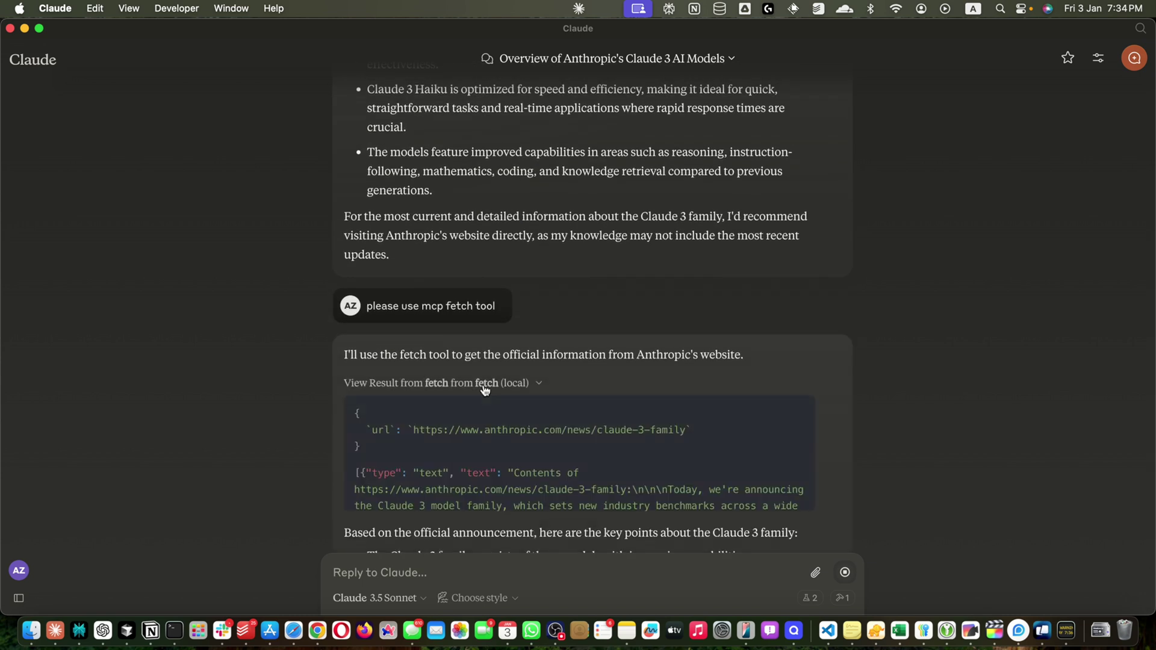
scroll(547, 445, "down", 10)
scroll(548, 446, "down", 15)
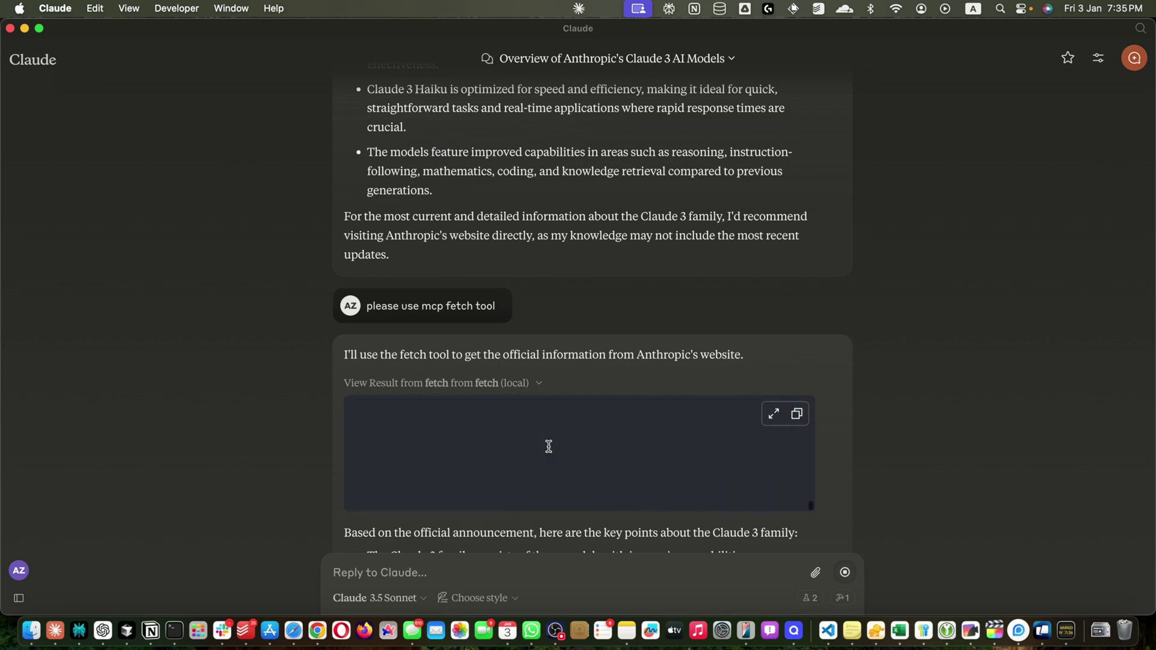
scroll(593, 415, "up", 2)
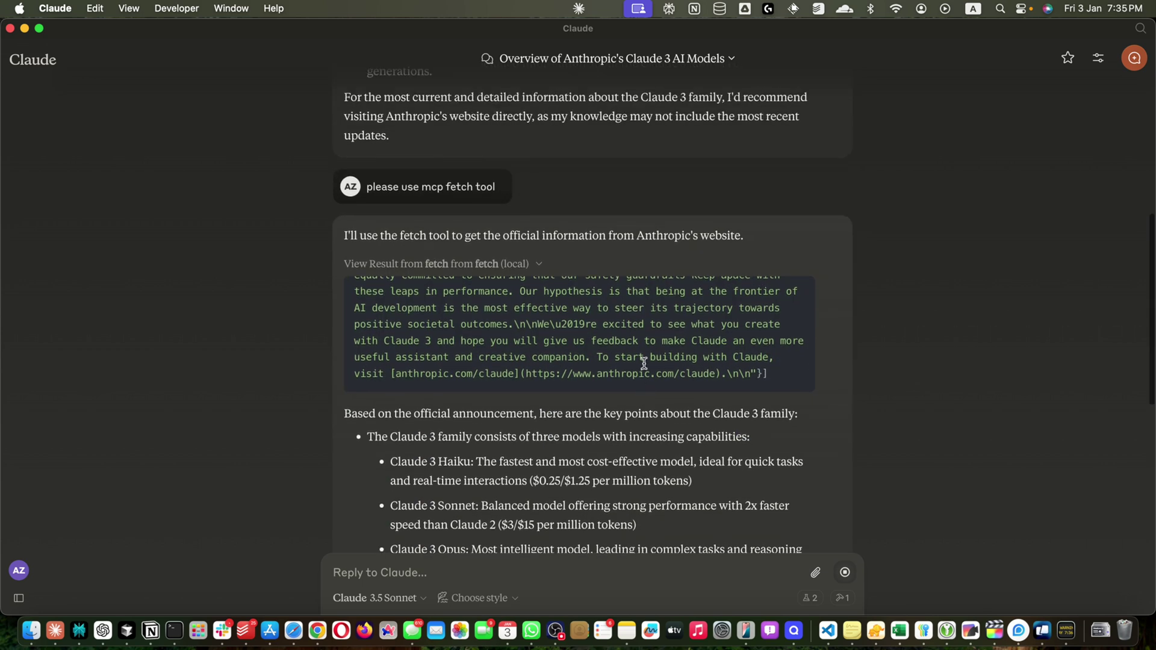
scroll(765, 376, "up", 10)
scroll(758, 385, "down", 10)
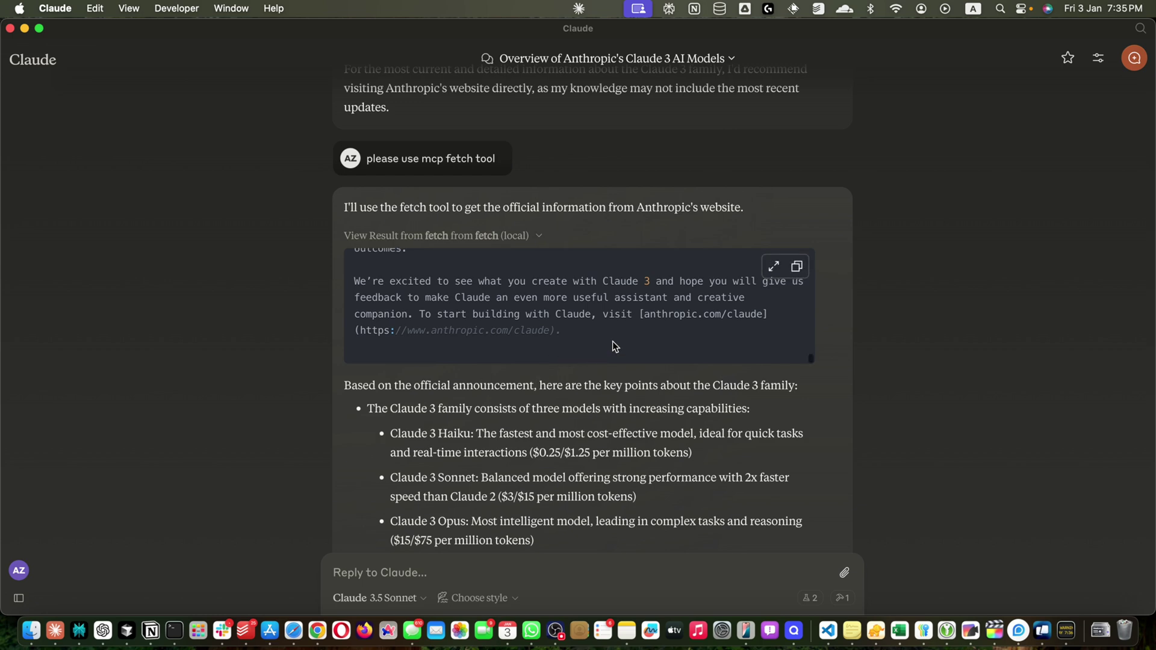
scroll(612, 341, "up", 1)
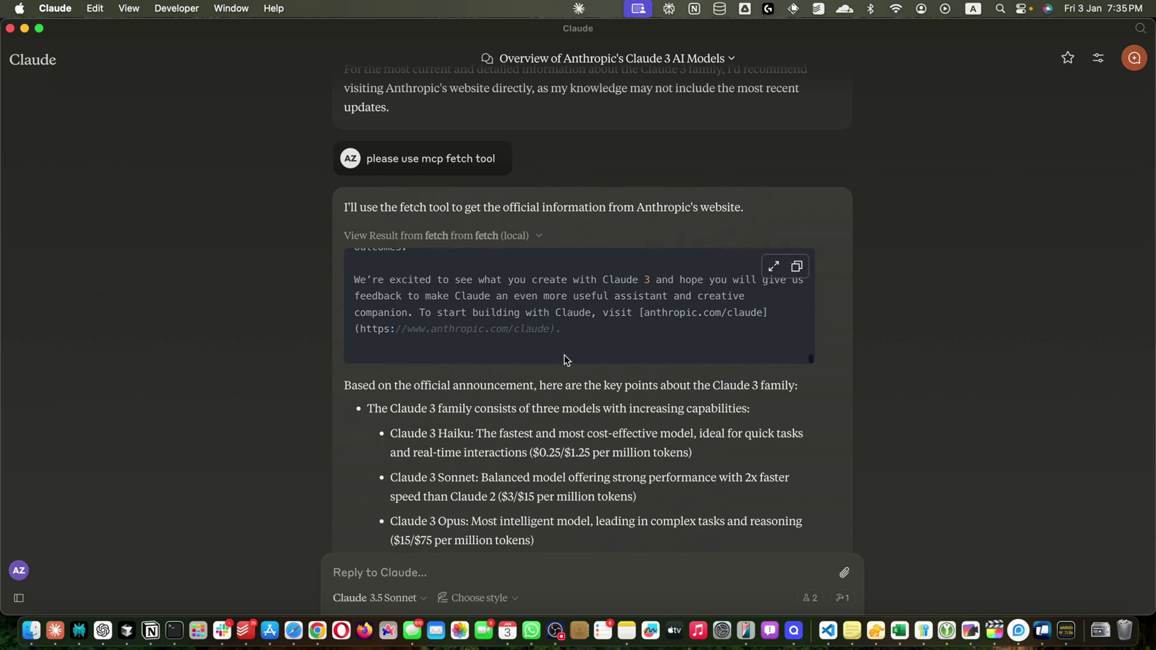
Copy the fetched page text from the fetch result and paste it into a new file in Cursor.
left_click_drag(582, 340, 397, 306)
left_click(398, 305)
scroll(397, 307, "up", 15)
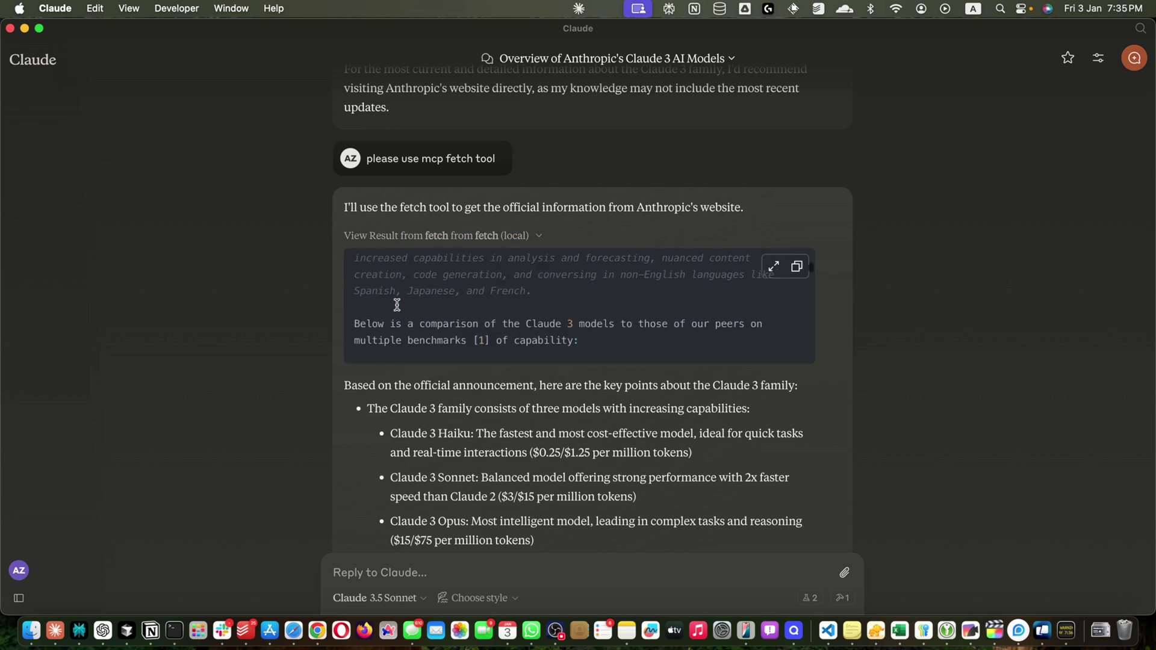
scroll(397, 309, "up", 10)
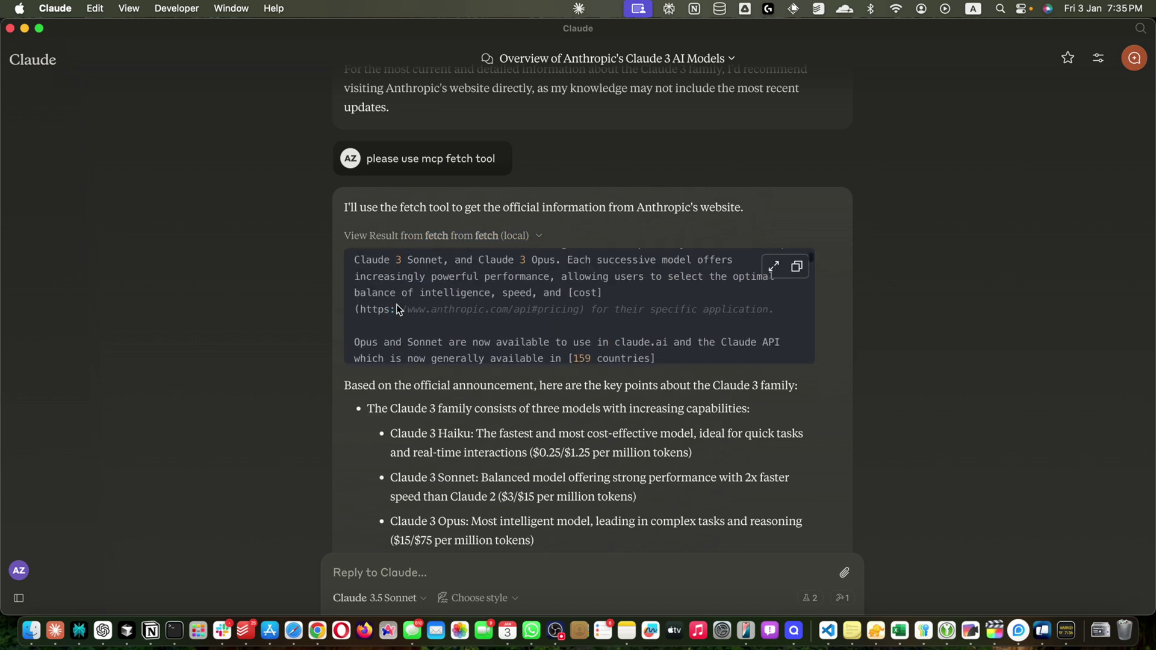
left_click_drag(356, 326, 636, 337)
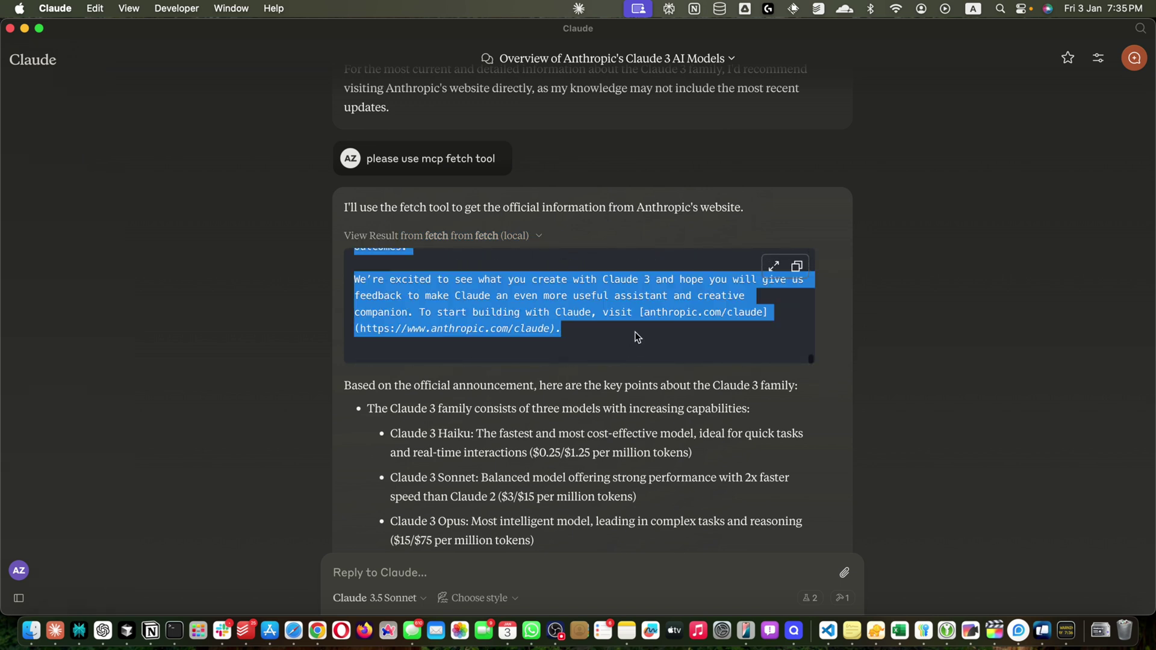
key("super+Tab")
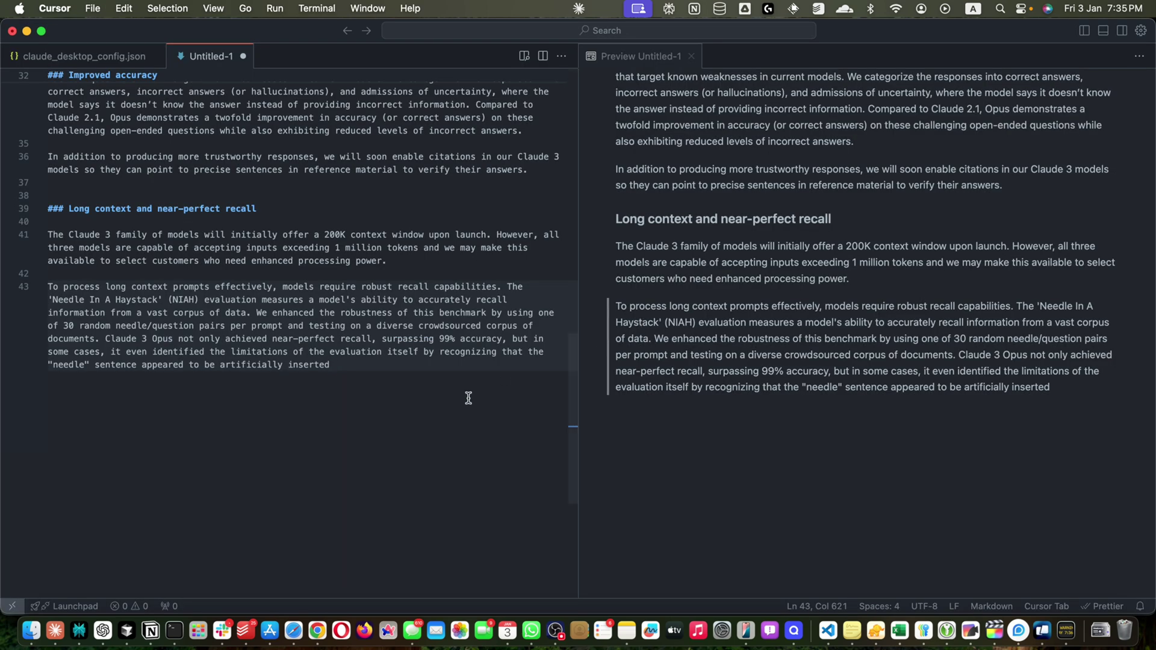
key("super+n")
key("super+v")
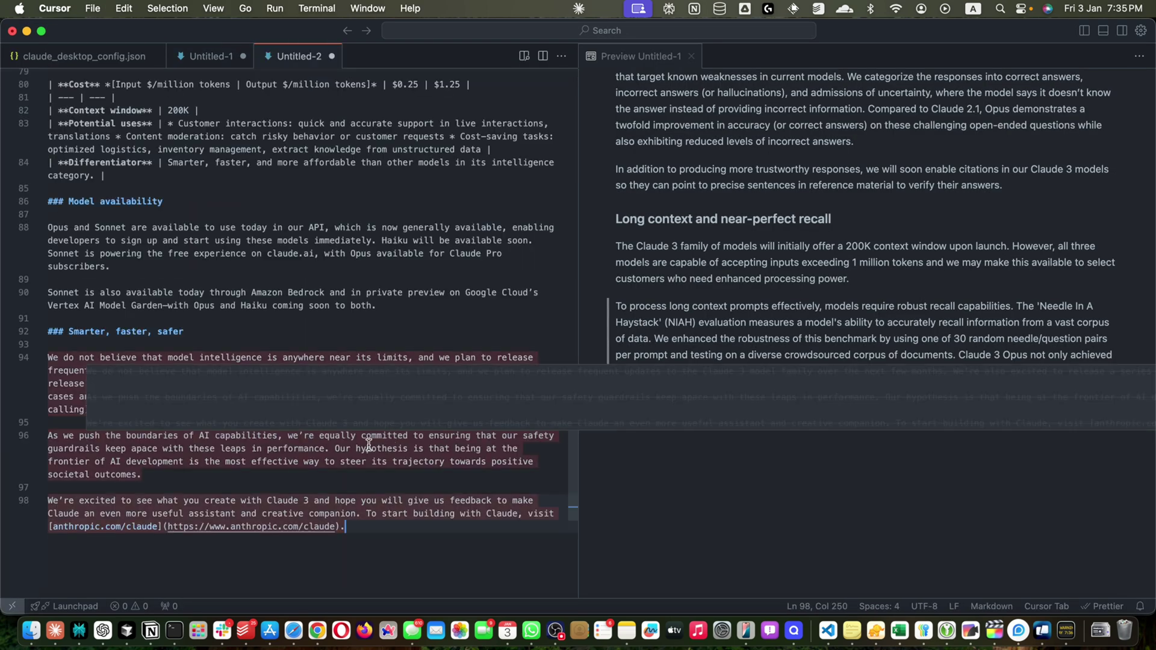
Copy the closing words "appeared to be artificially inserted" from Untitled-1 and search for them in Untitled-2.
left_click(405, 266)
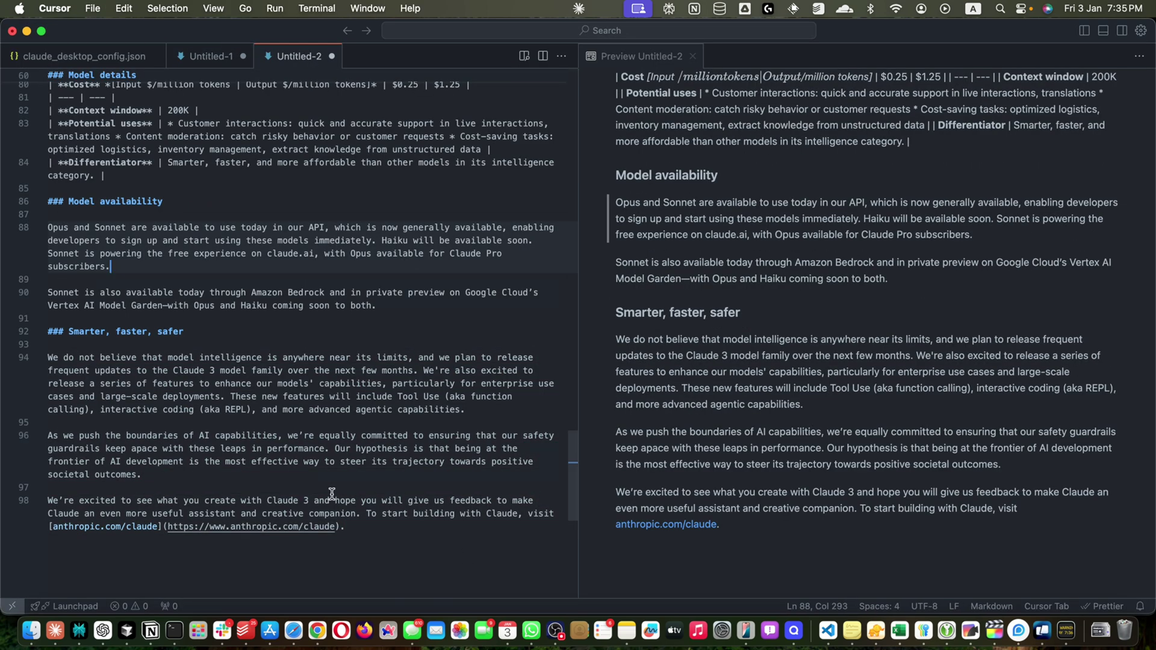
key("ctrl+Tab")
left_click_drag(342, 378, 142, 366)
key("super+c")
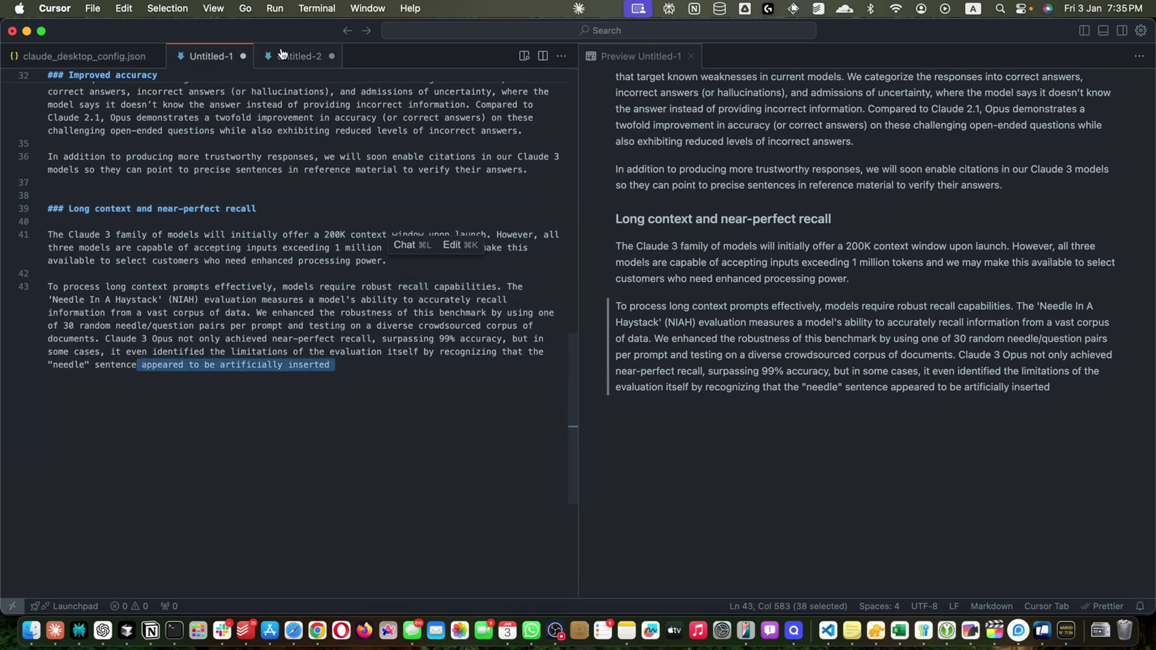
key("ctrl+Tab")
left_click(313, 148)
key("super+f")
key("super+v")
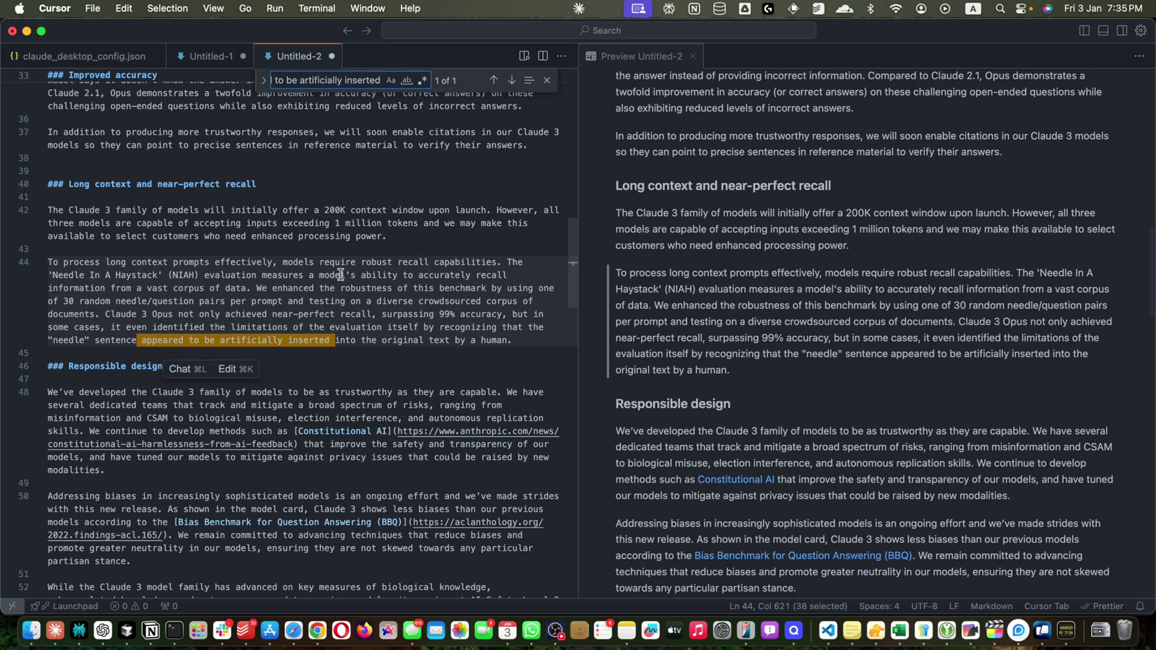
Review the fetched text following the match in Untitled-2, and check the bullet-point summary in Claude.
scroll(310, 300, "down", 3)
scroll(310, 300, "up", 3)
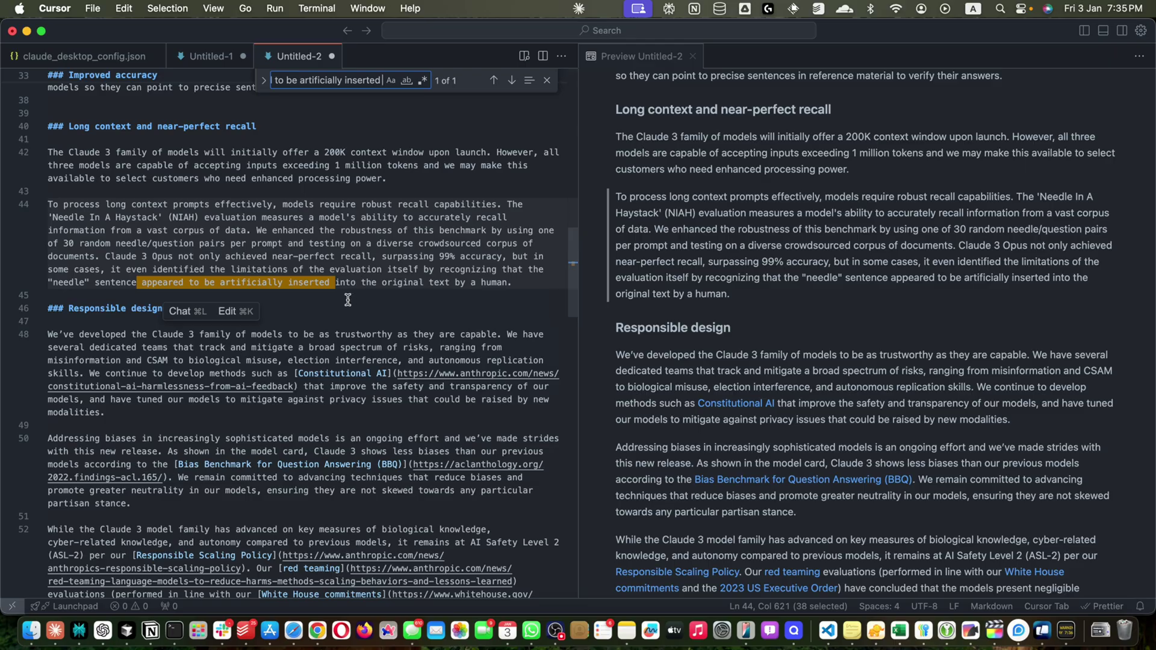
scroll(349, 305, "down", 15)
scroll(698, 273, "up", 20)
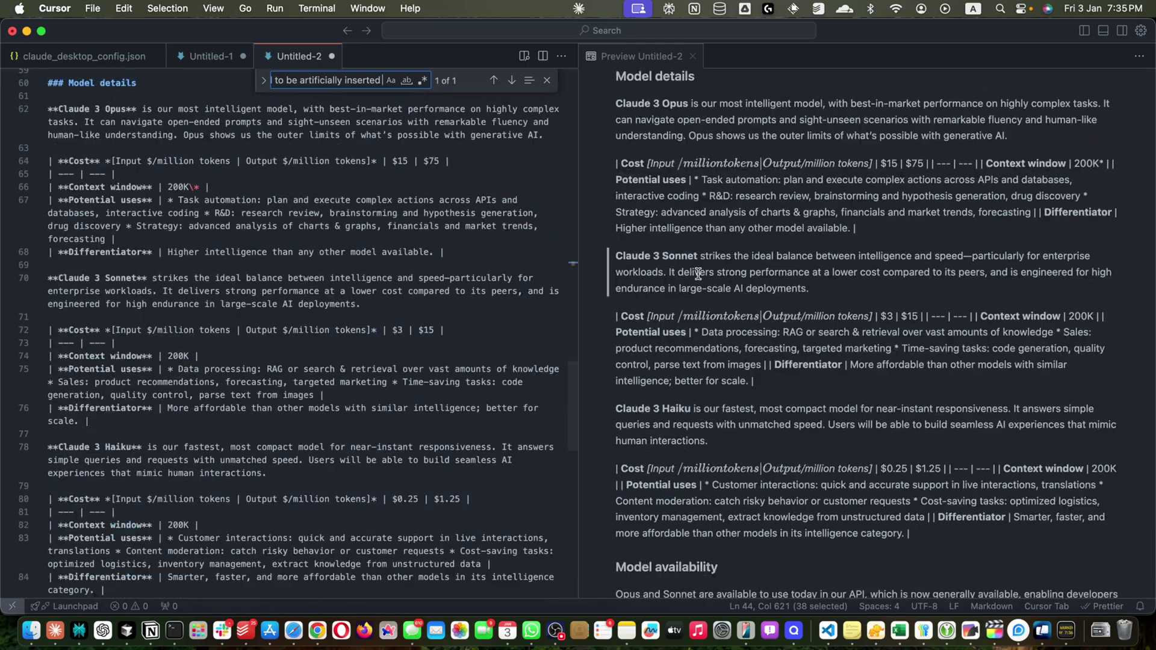
scroll(698, 274, "down", 20)
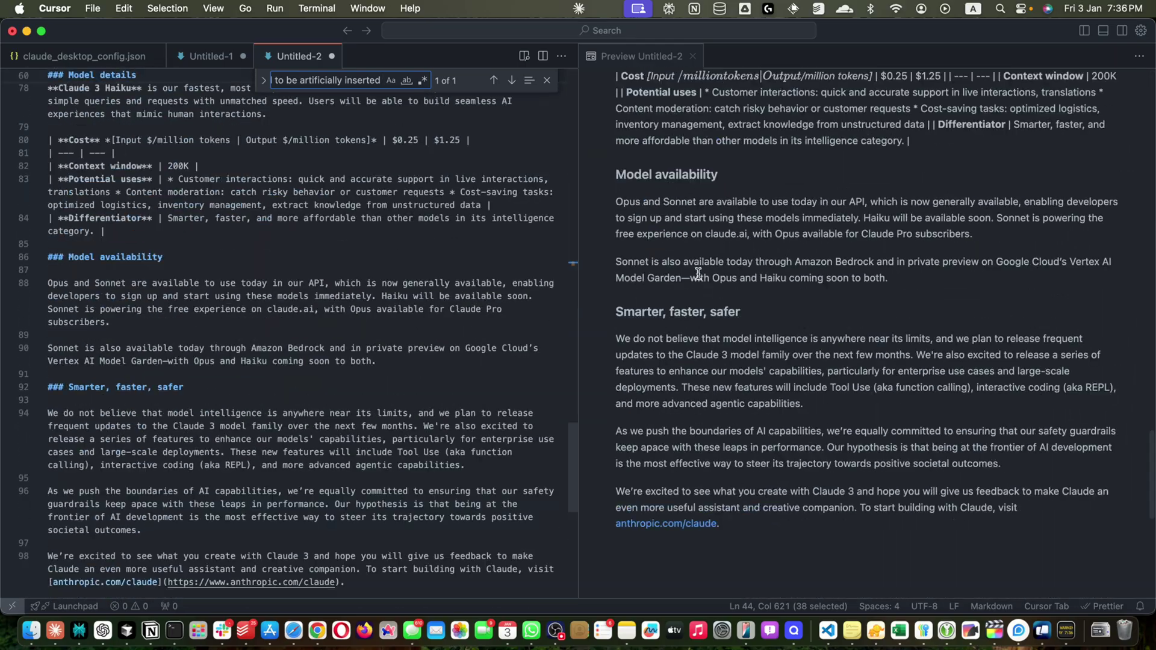
key("super+Tab")
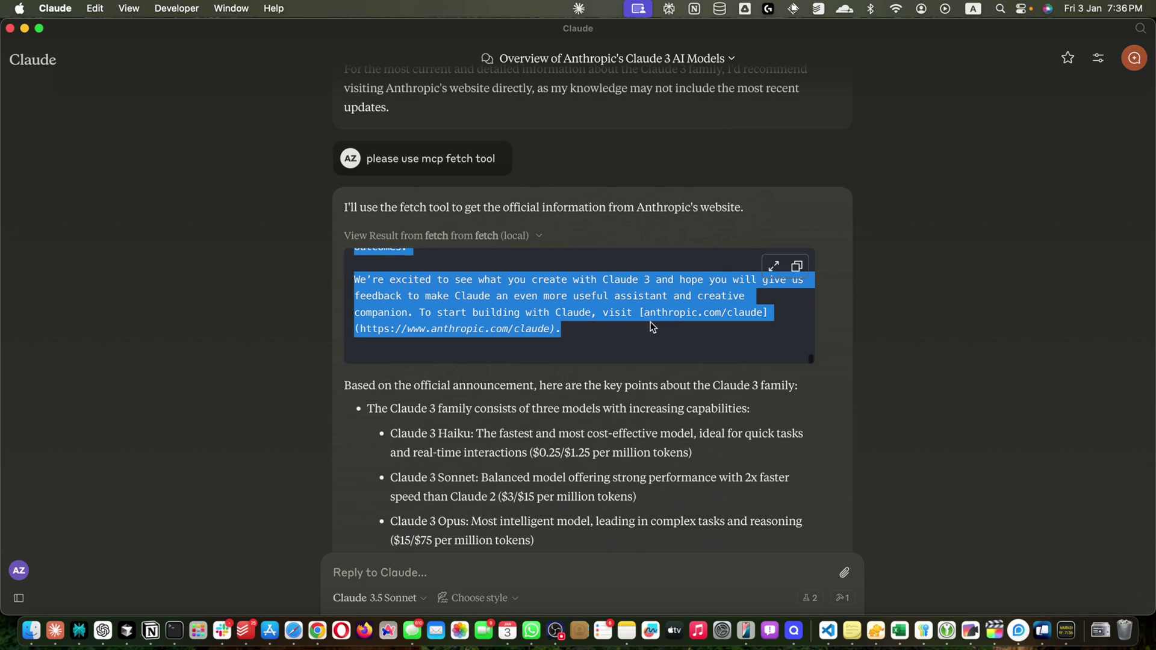
scroll(650, 321, "down", 10)
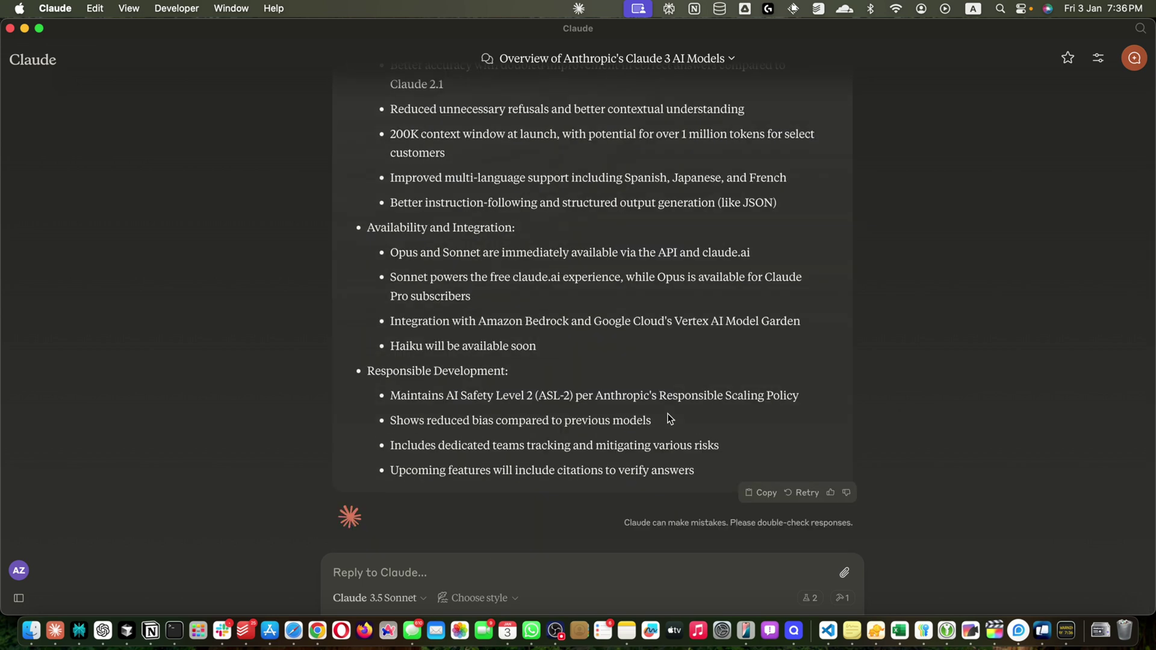
scroll(667, 413, "up", 5)
Switch to Chrome and read the original claude-3-family article through to its closing paragraph and footnotes.
key("super+Tab")
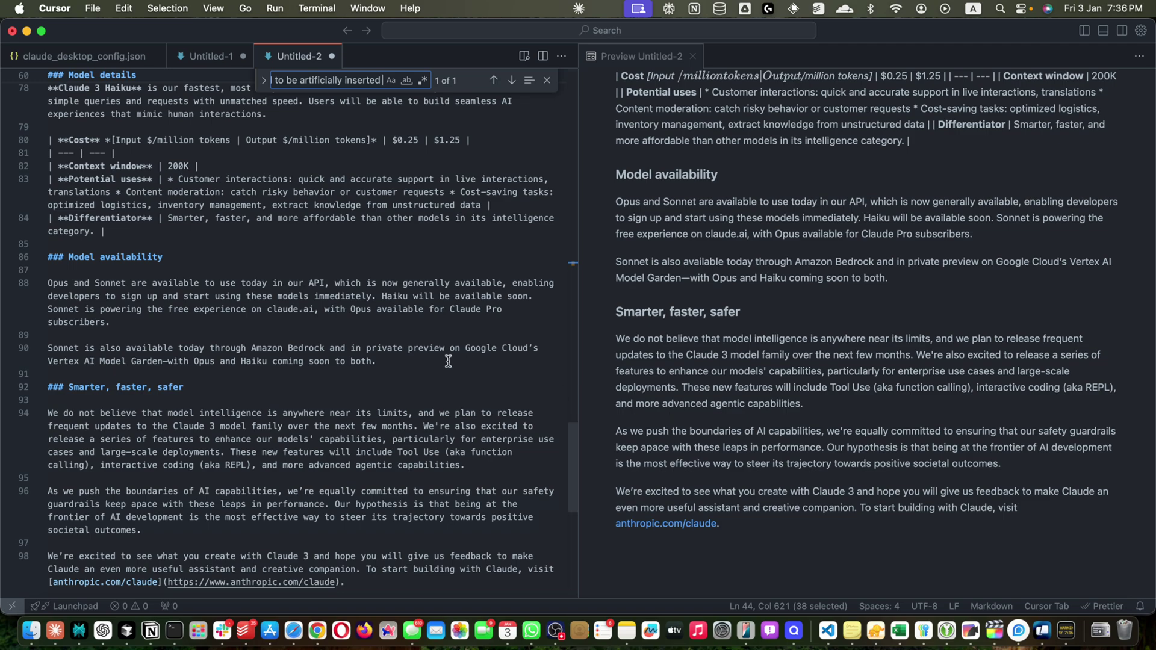
key("super+Tab")
scroll(692, 333, "down", 15)
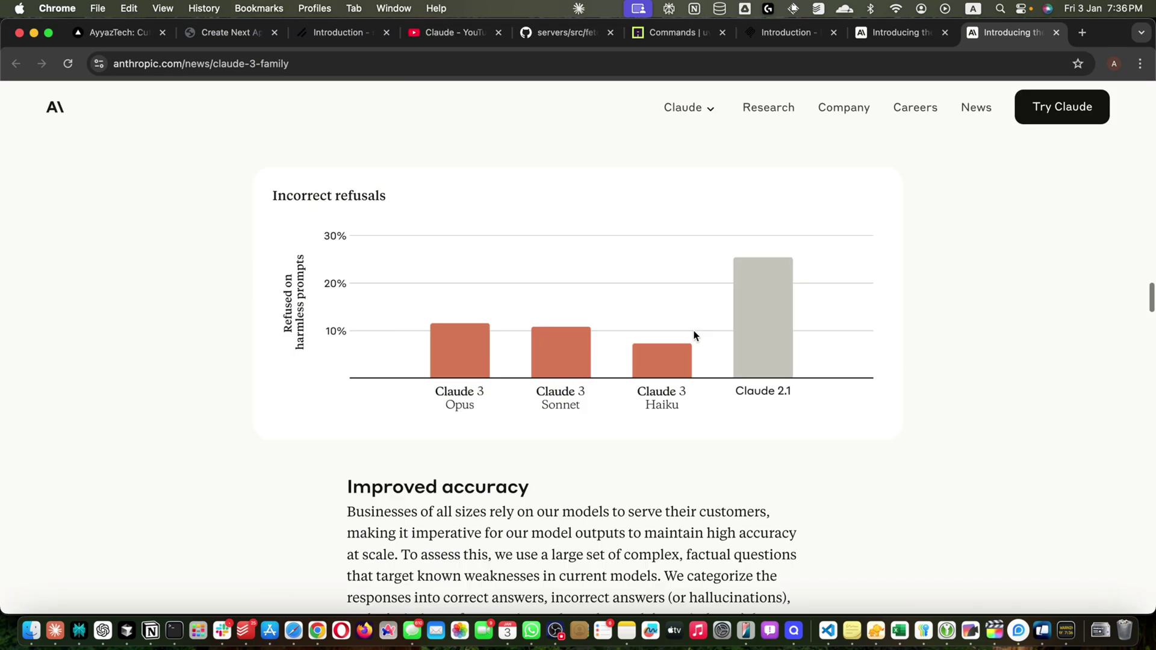
scroll(693, 336, "down", 20)
scroll(694, 335, "up", 15)
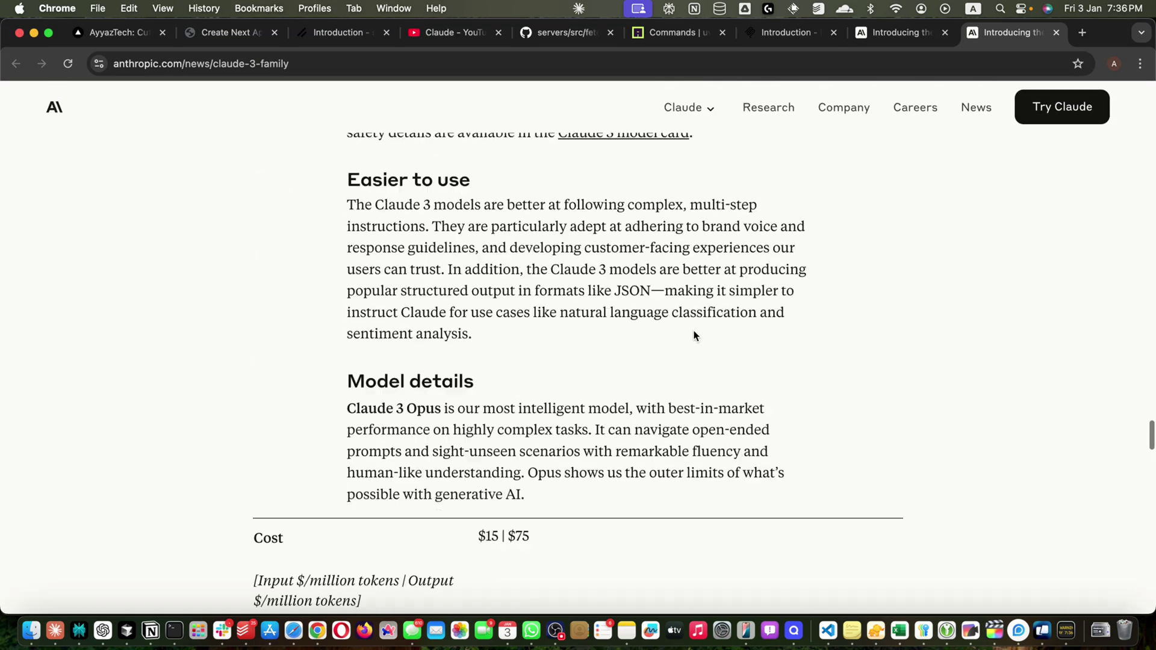
scroll(693, 336, "up", 20)
scroll(686, 415, "down", 10)
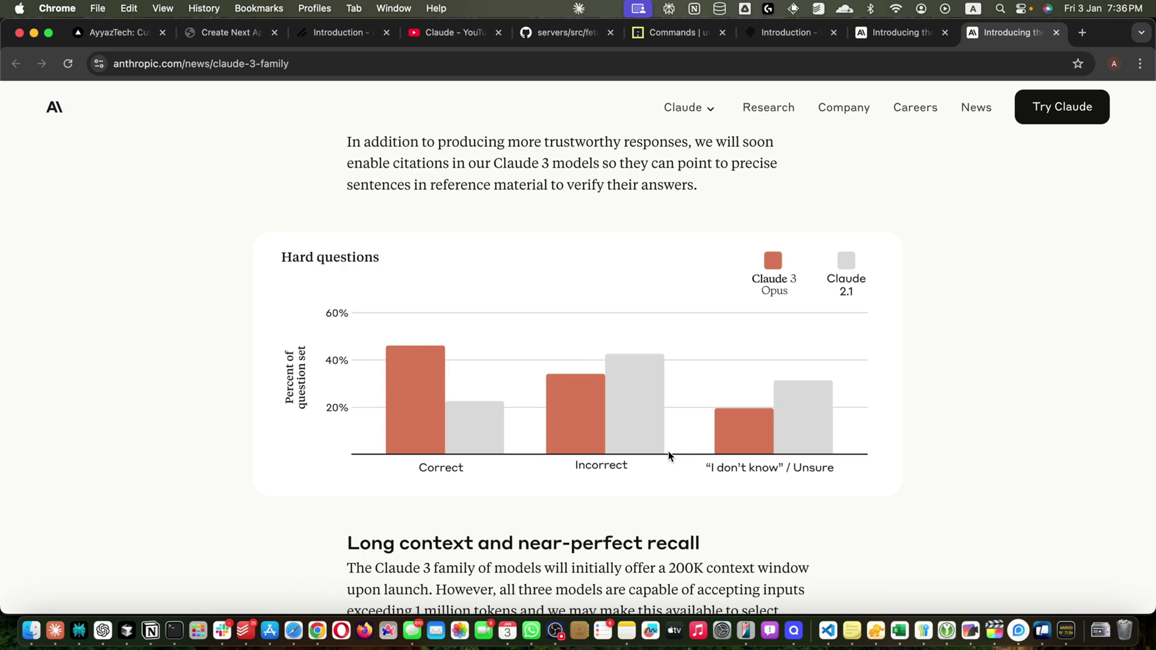
scroll(780, 435, "down", 20)
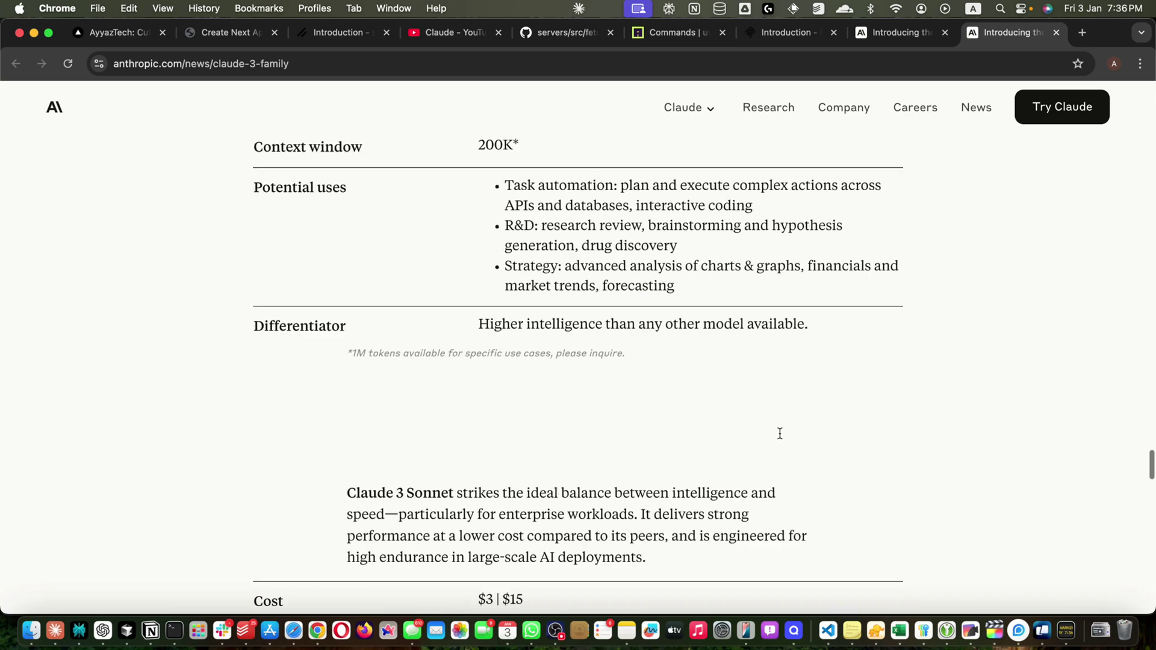
scroll(780, 438, "up", 5)
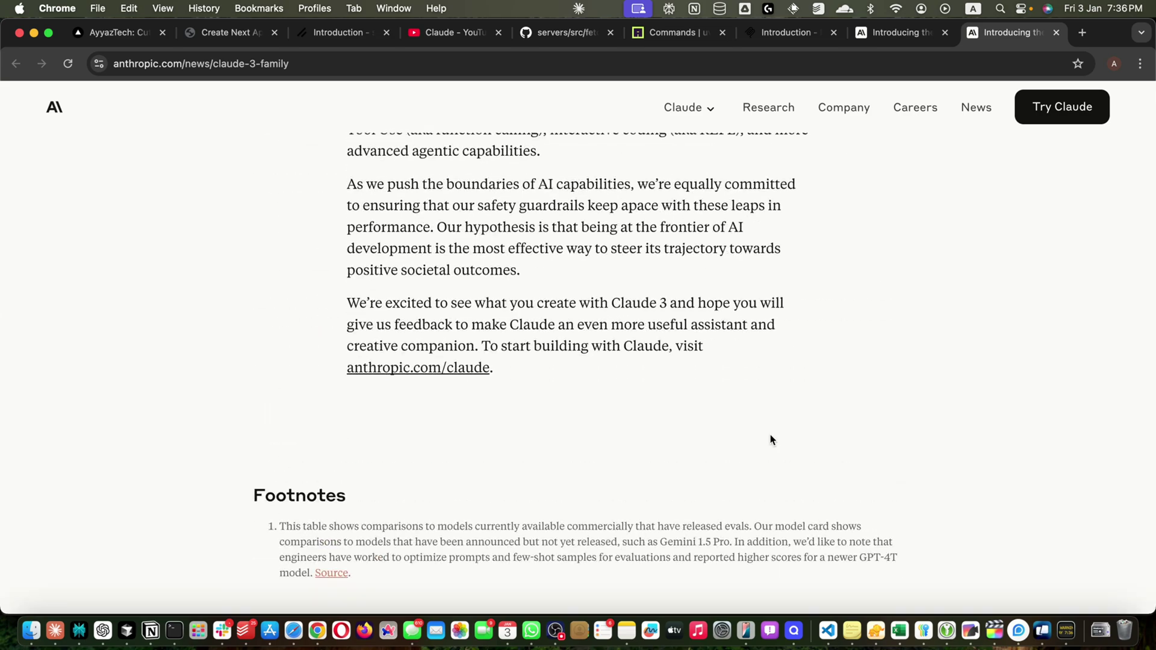
Search the article in Chrome for "To start building with Claude," from the last line of Untitled-2 and compare both endings.
key("super+Tab")
scroll(402, 475, "down", 13)
scroll(402, 474, "up", 9)
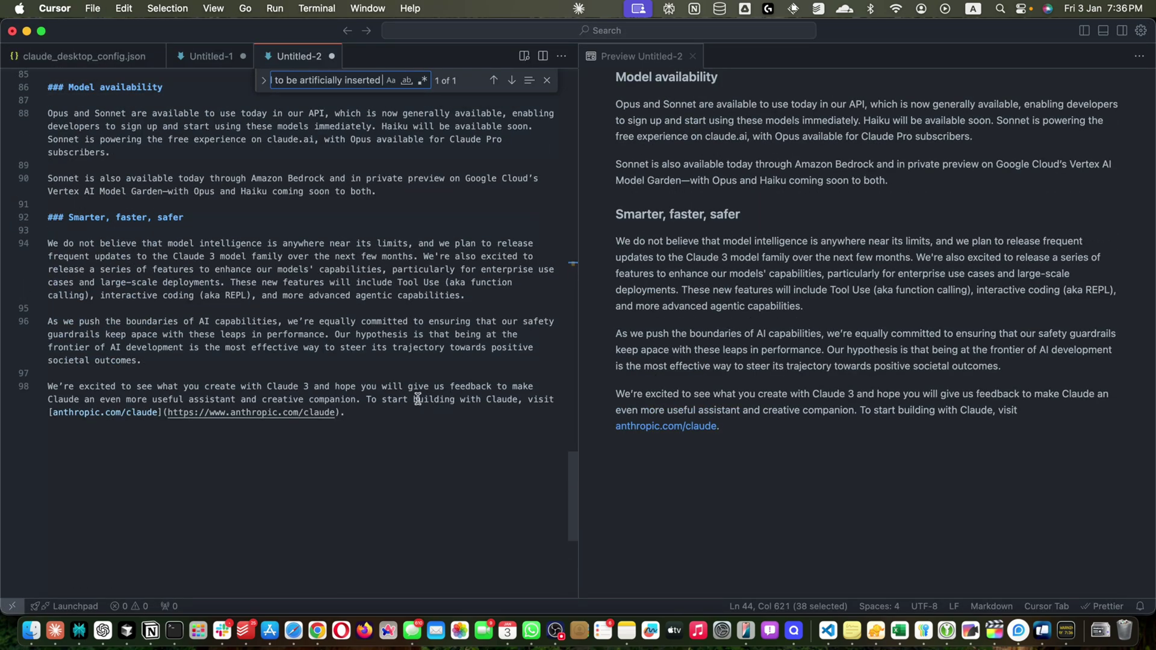
left_click_drag(362, 399, 529, 400)
key("super+Tab")
key("super+f")
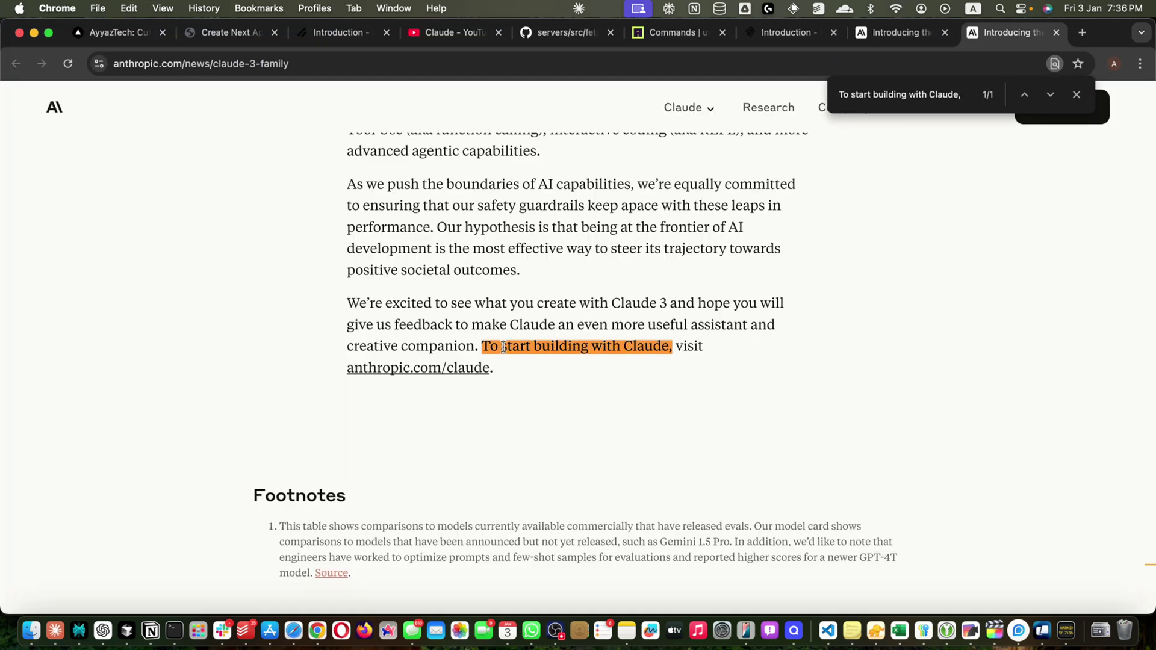
key("super+Tab")
left_click(415, 457)
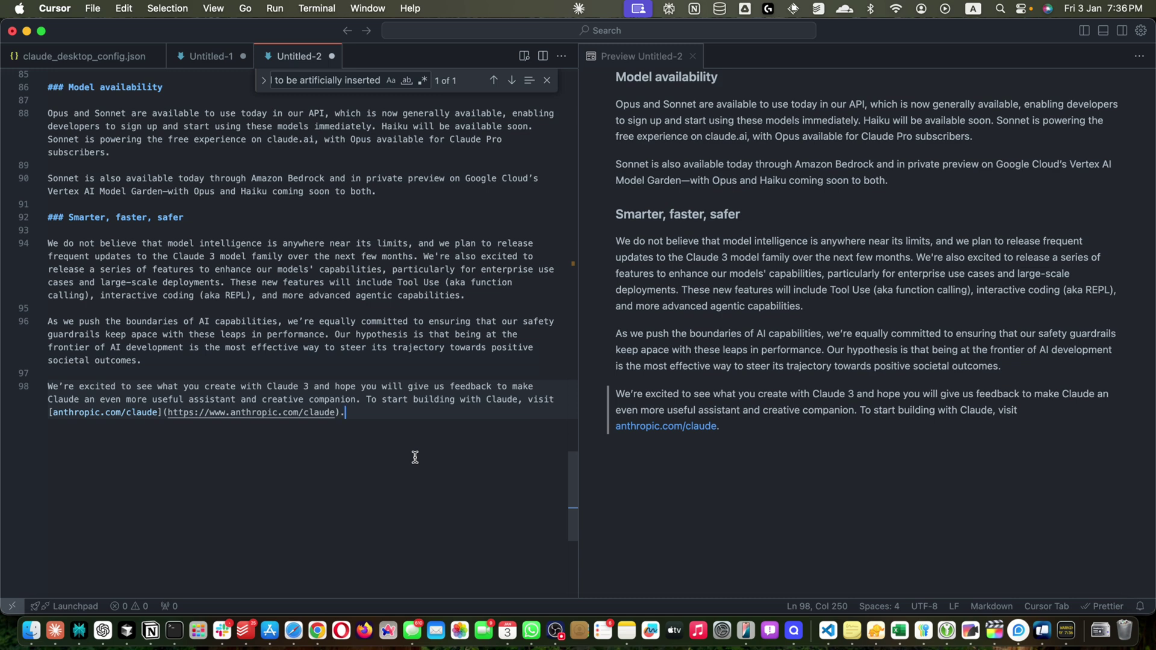
key("super+Tab")
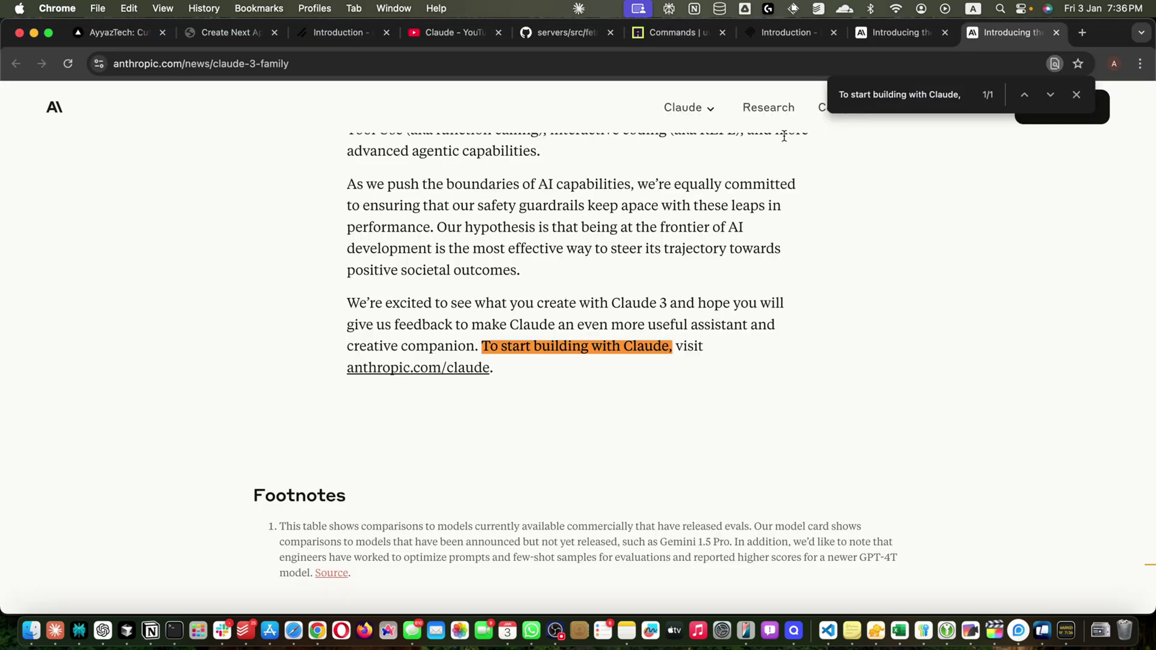
Close the article's text search and show the Claude video playlist on YouTube.
key("Escape")
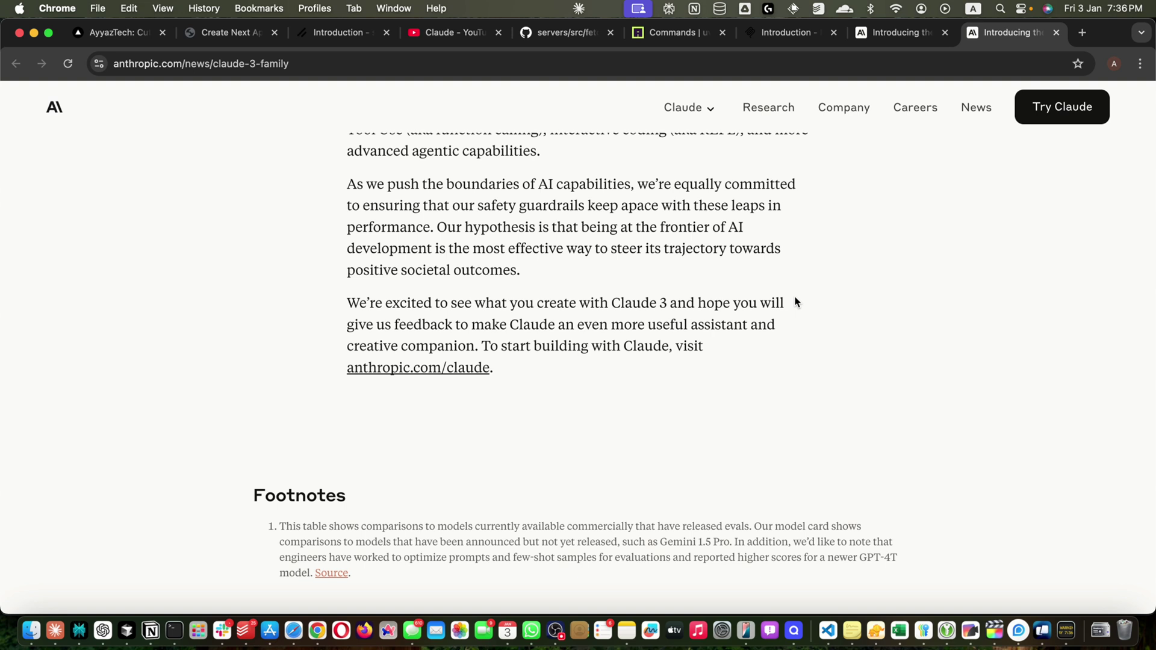
left_click(433, 42)
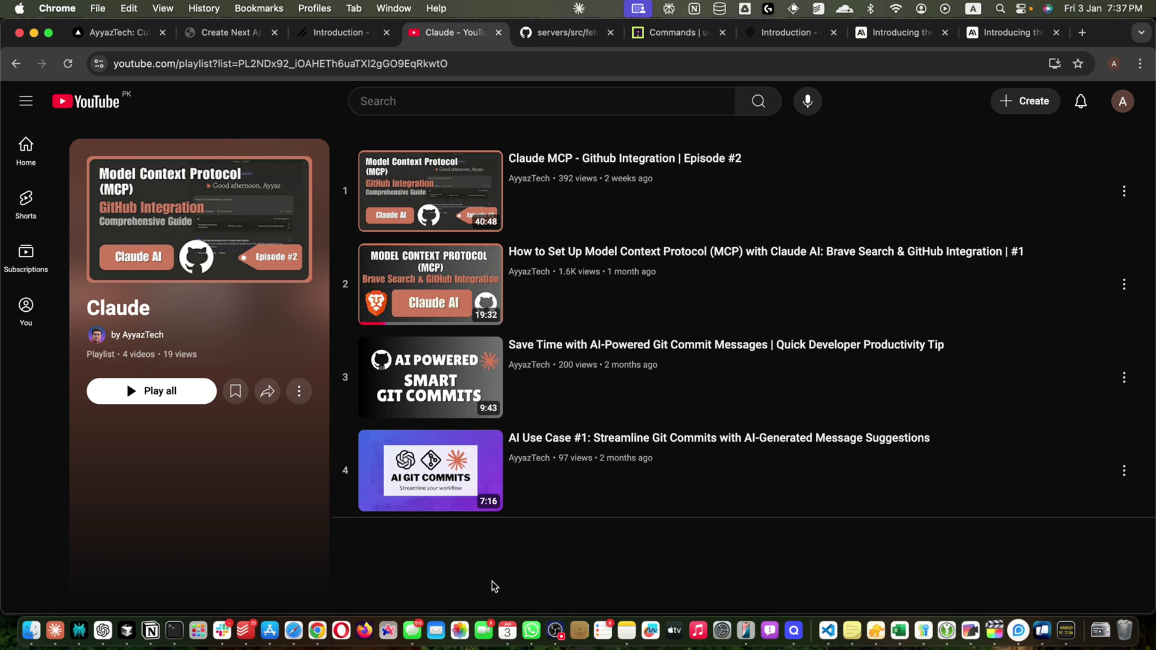
Find the open GitHub page for the fetch server and go back to the modelcontextprotocol/servers repository README.
left_click(308, 41)
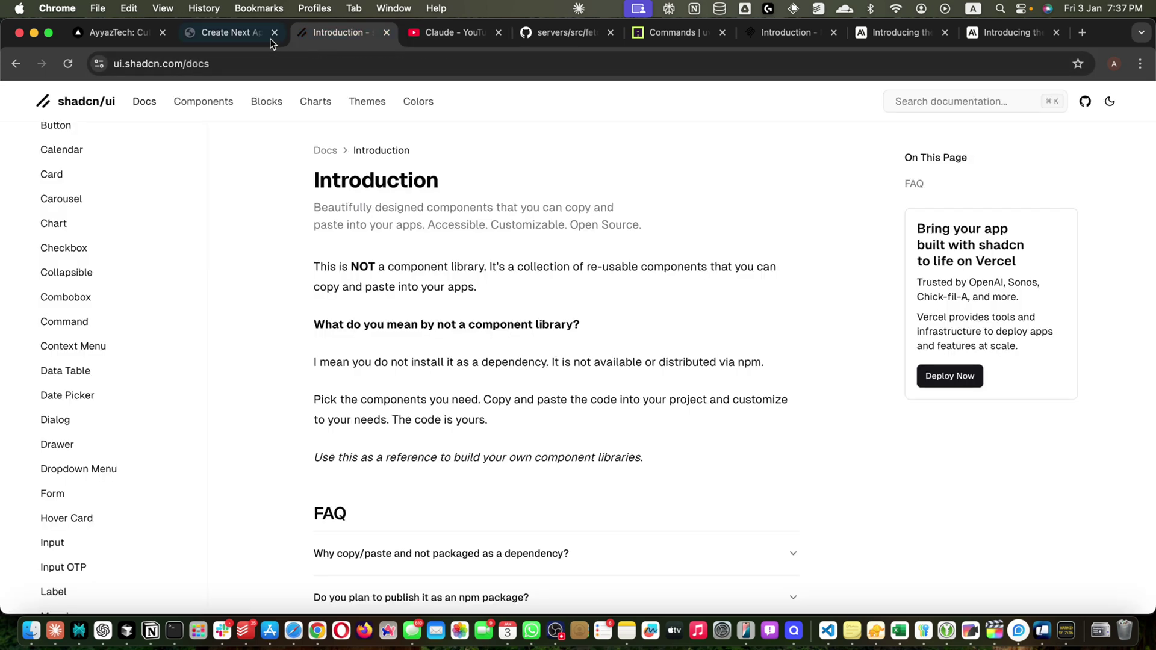
left_click(270, 37)
left_click(569, 36)
left_click(800, 31)
left_click(894, 32)
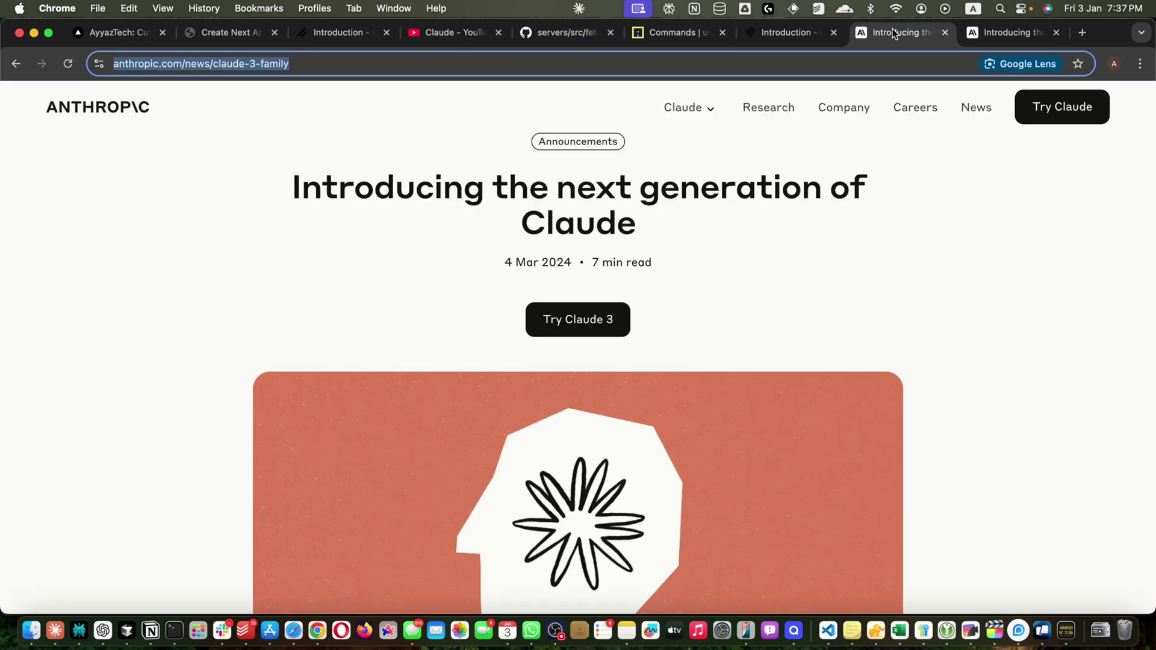
left_click(579, 36)
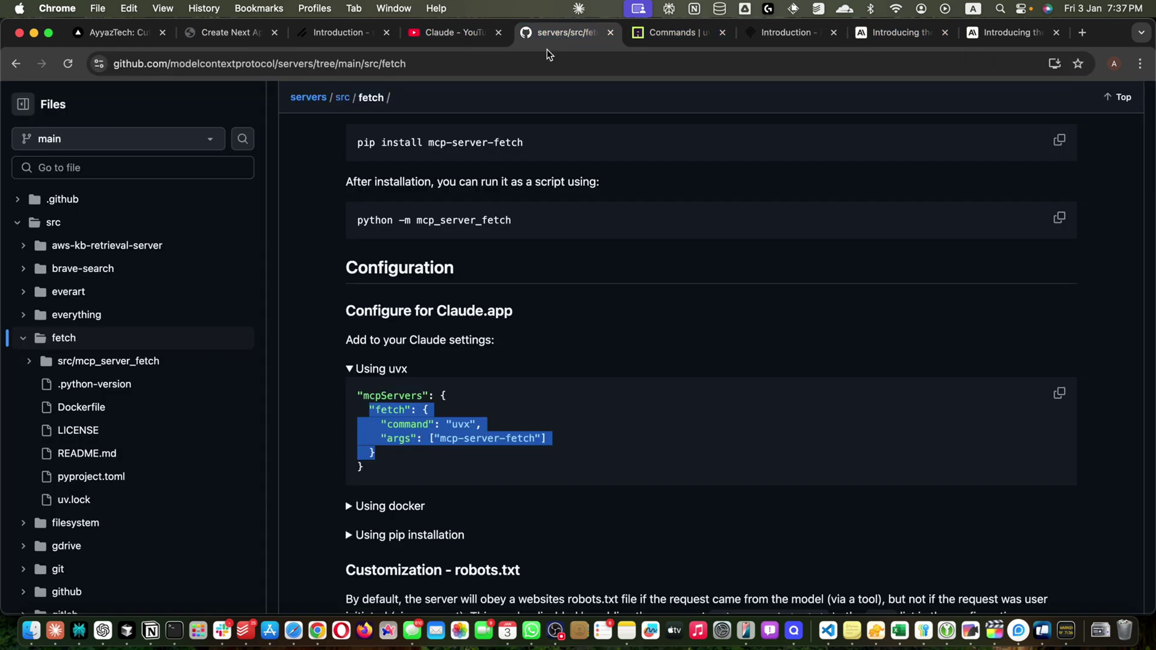
left_click(17, 65)
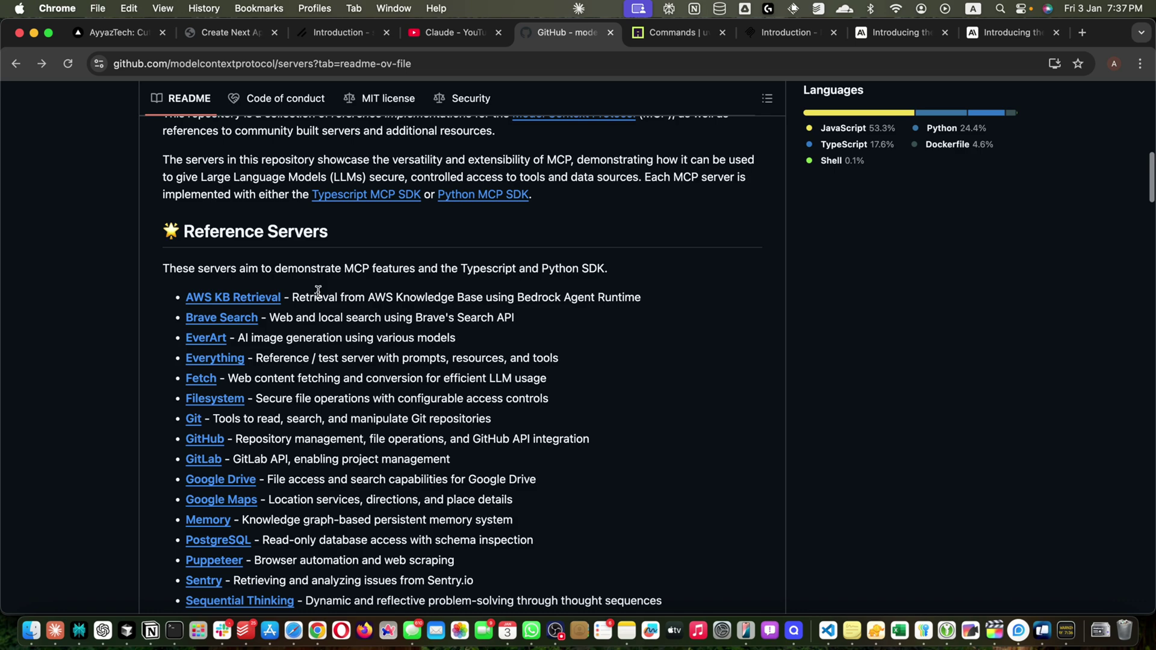
Look through the Reference Servers list in the README and highlight its heading.
scroll(318, 291, "down", 5)
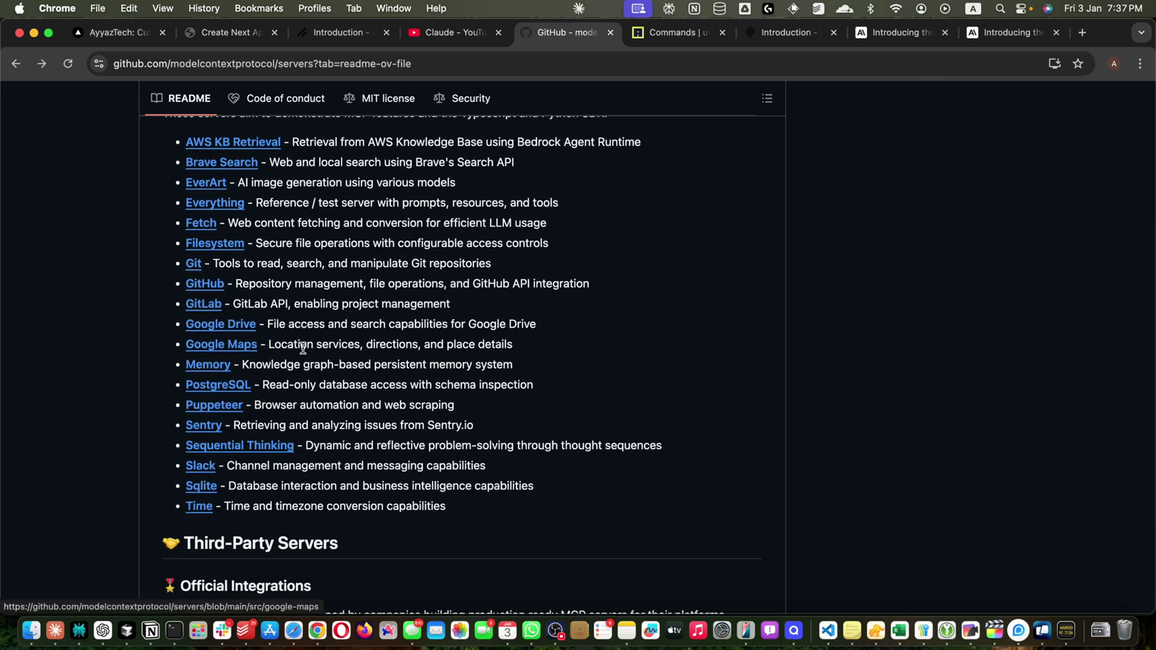
scroll(359, 446, "down", 2)
scroll(359, 447, "up", 6)
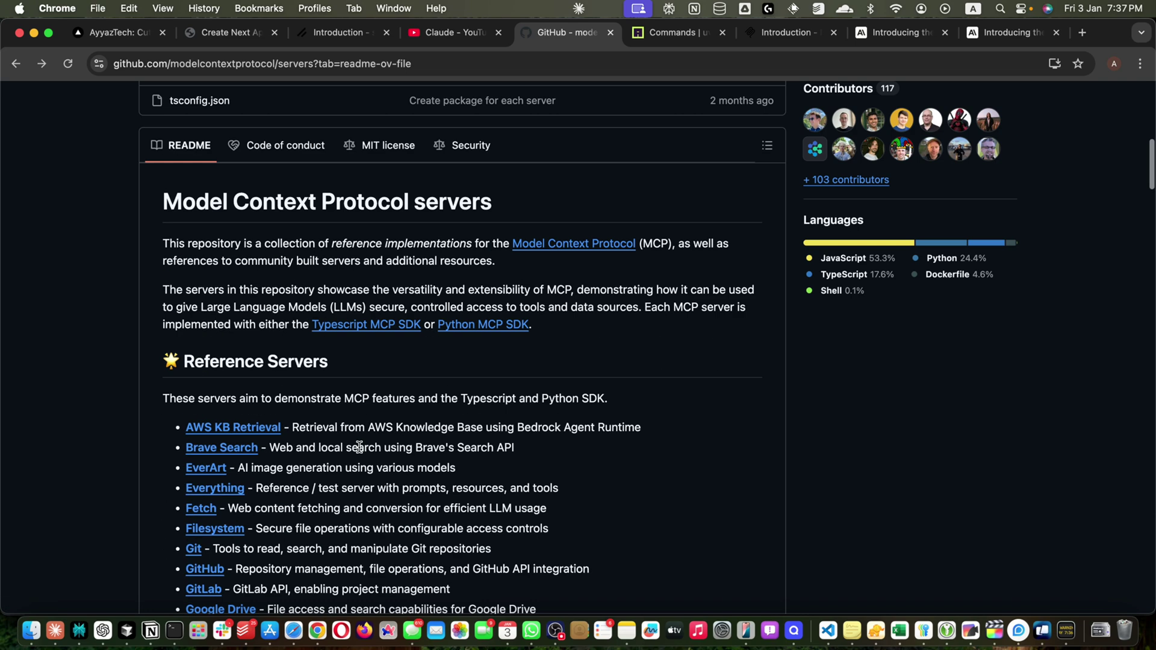
double_click(233, 361)
Review the Third-Party Servers section of the README, covering the Official Integrations list.
scroll(232, 362, "down", 15)
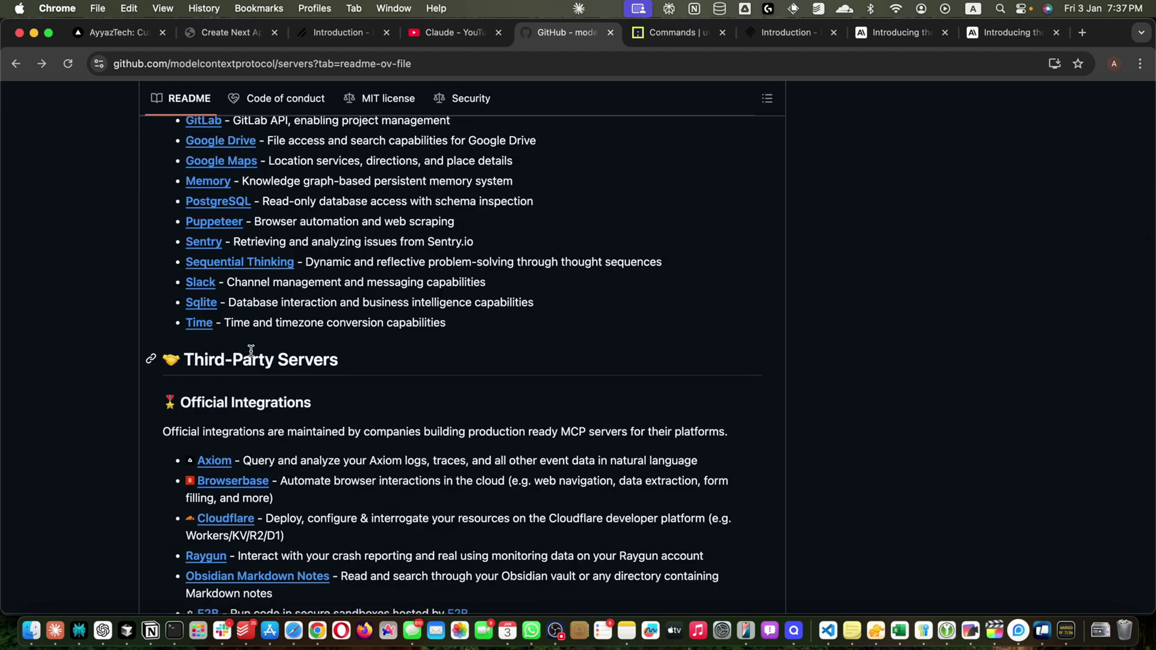
triple_click(251, 352)
scroll(250, 350, "down", 20)
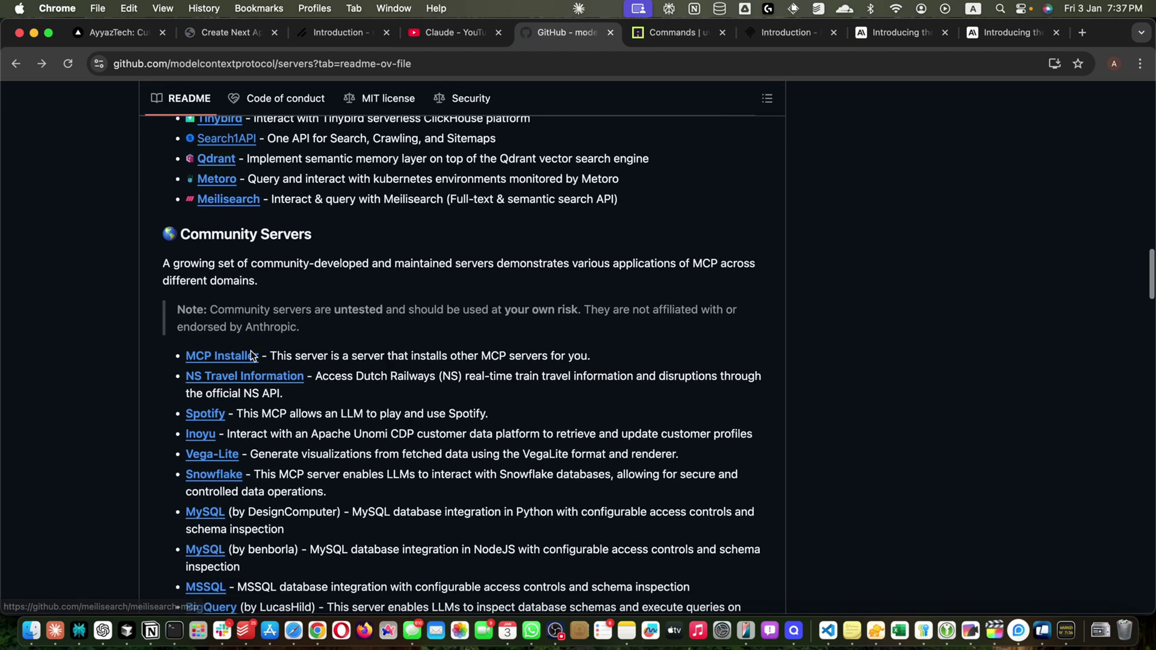
scroll(251, 350, "up", 10)
scroll(250, 350, "up", 2)
scroll(250, 351, "down", 8)
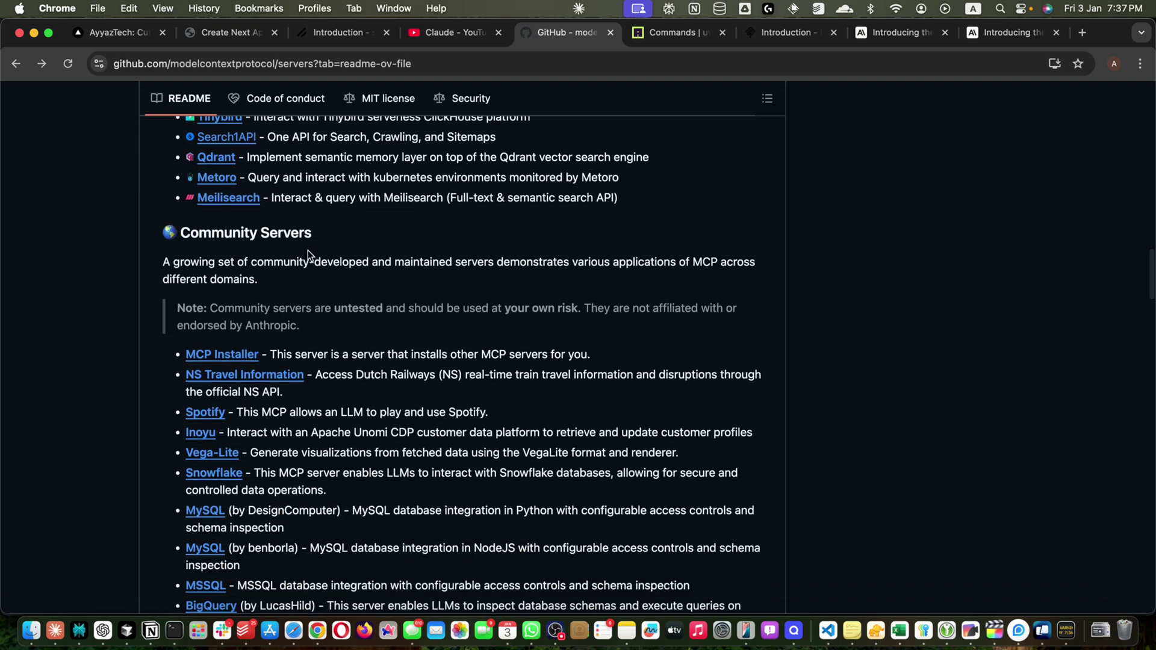
Highlight the Community Servers heading and browse that list through Resources to the Getting Started section.
left_click_drag(325, 236, 180, 234)
scroll(373, 374, "down", 15)
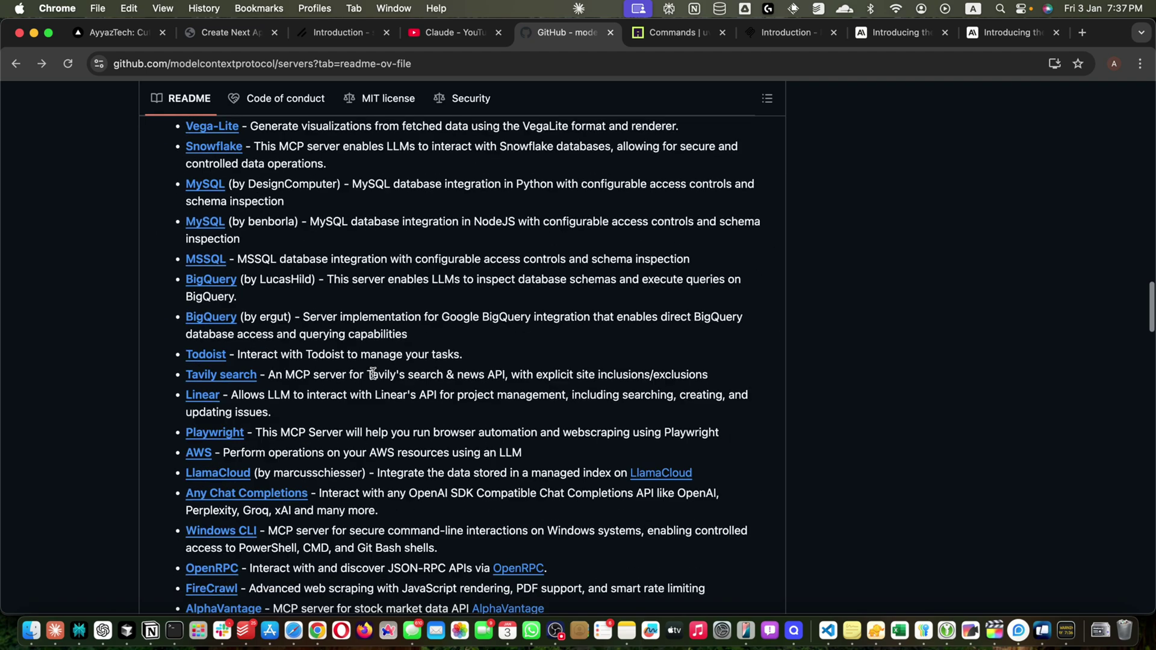
scroll(373, 373, "down", 15)
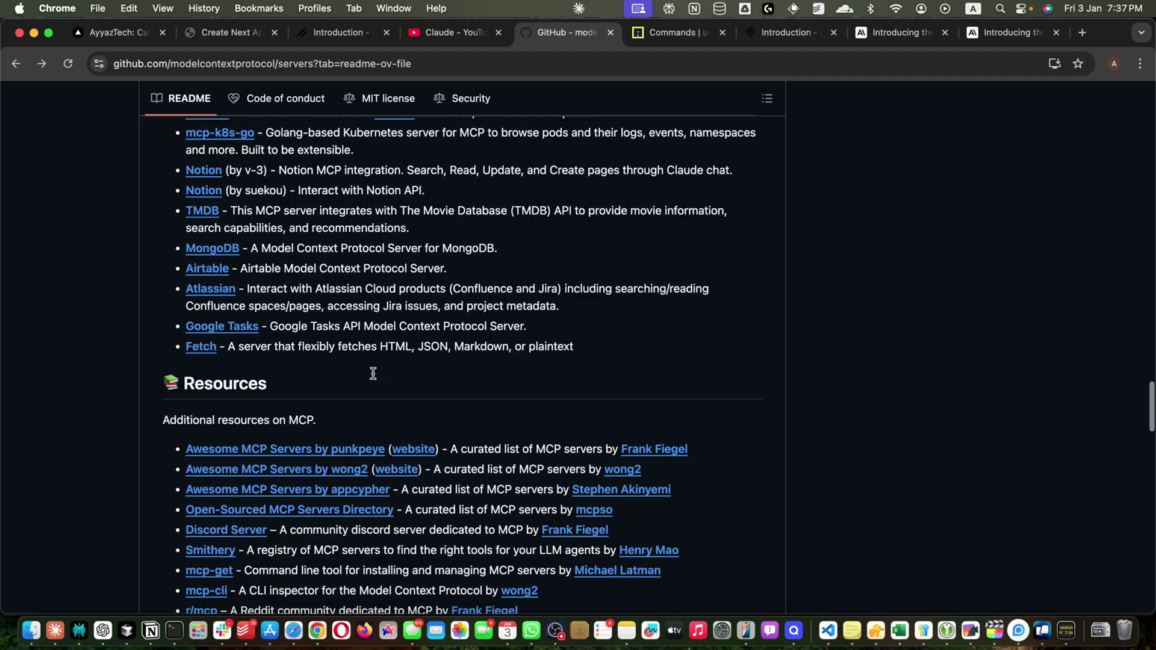
scroll(373, 373, "down", 10)
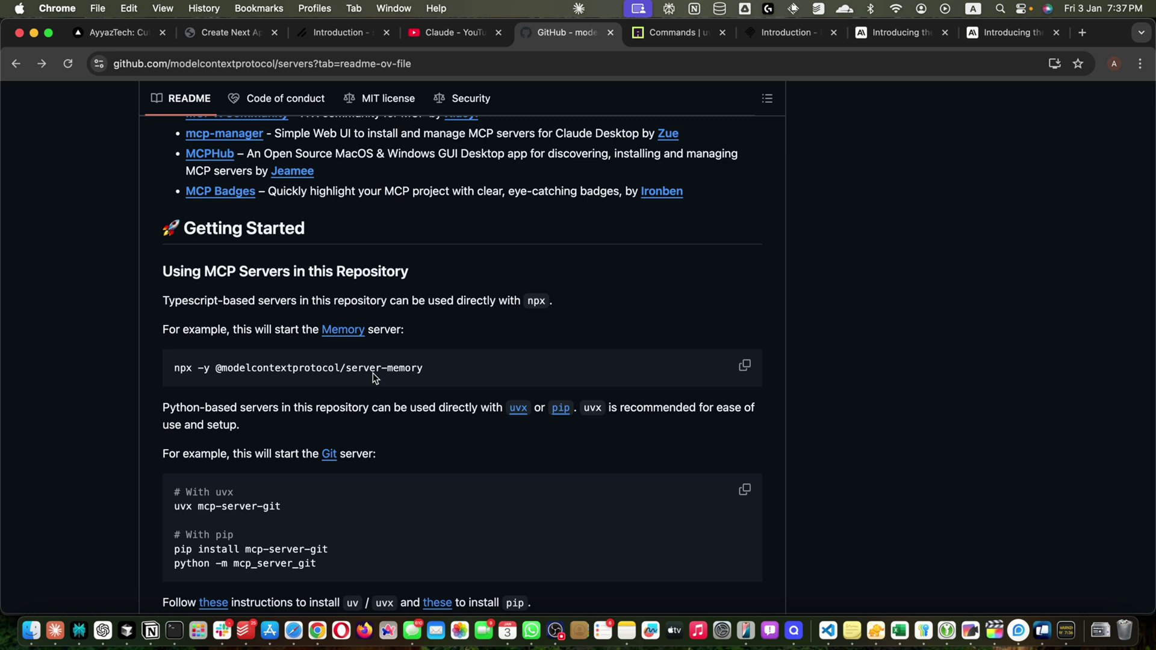